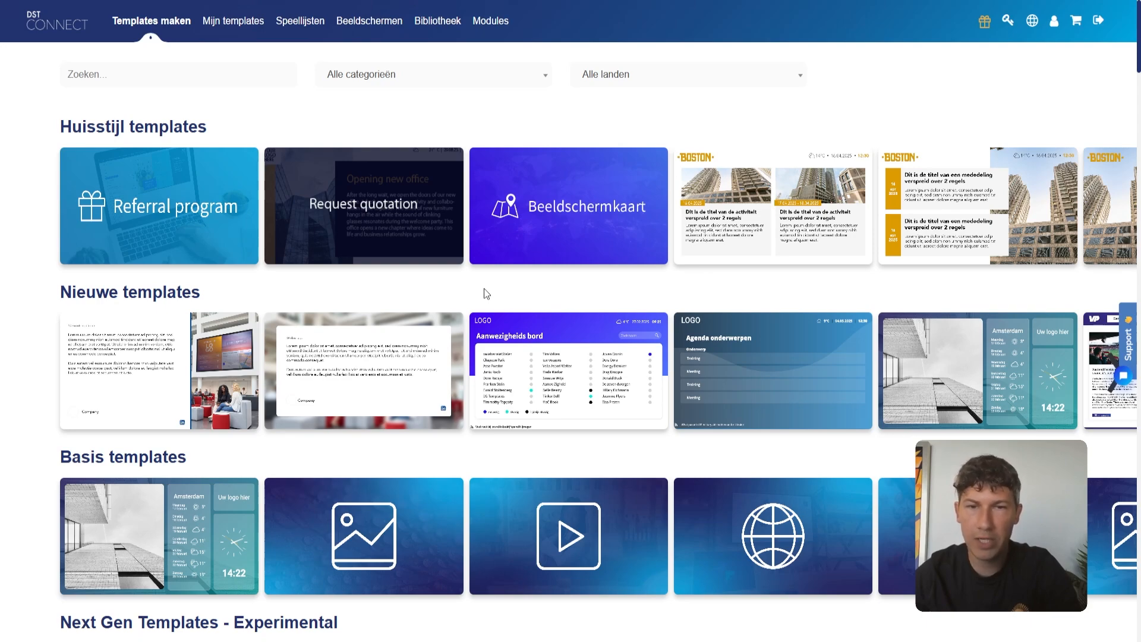
scroll(486, 293, down, 5)
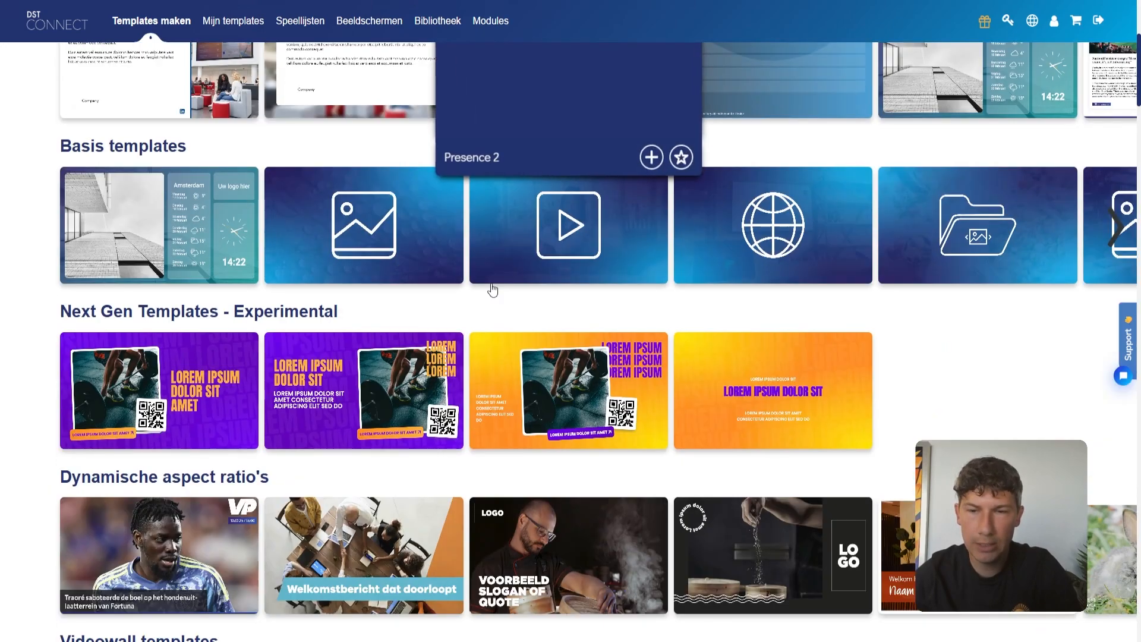
scroll(492, 289, down, 5)
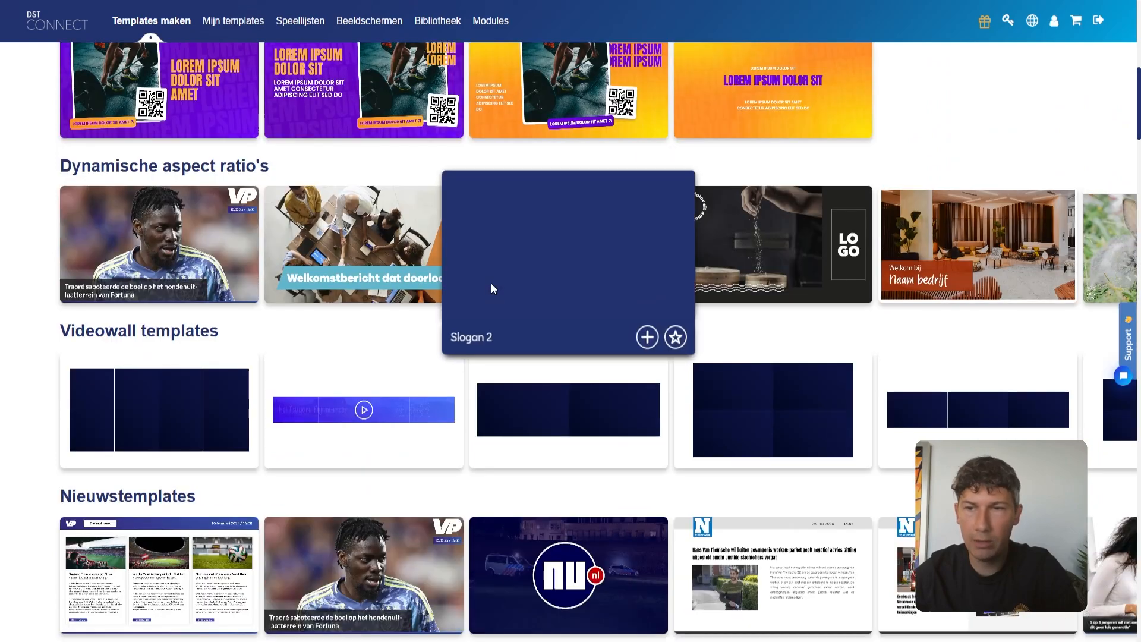
scroll(491, 284, down, 4)
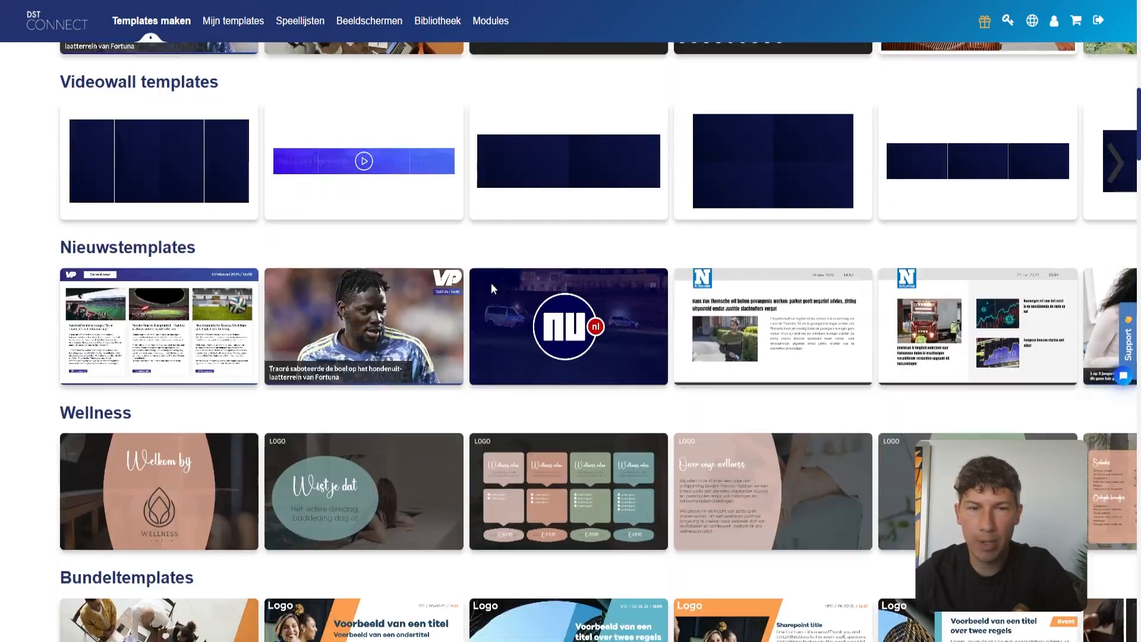
scroll(491, 283, up, 15)
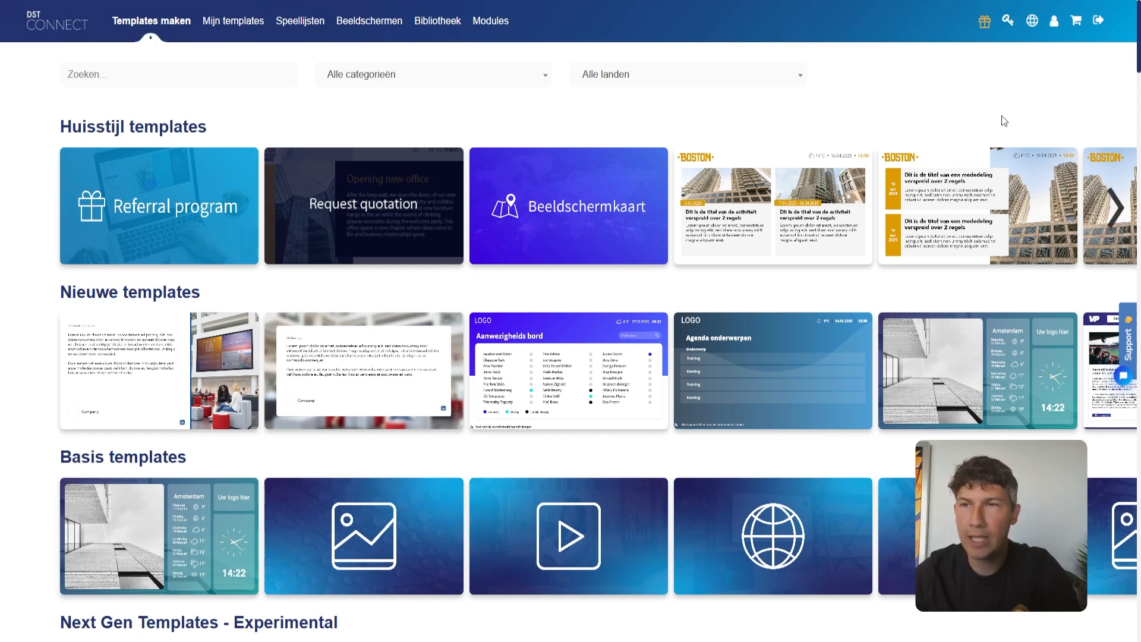
Switch the interface language from Dutch to English.
mouse_move(1057, 39)
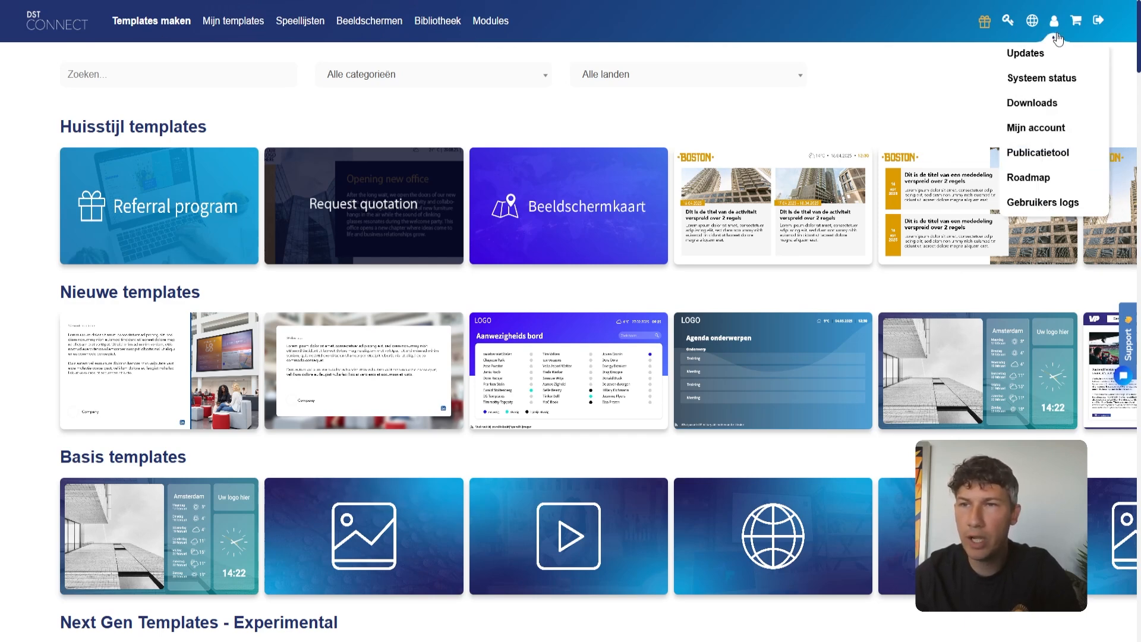
mouse_move(1035, 24)
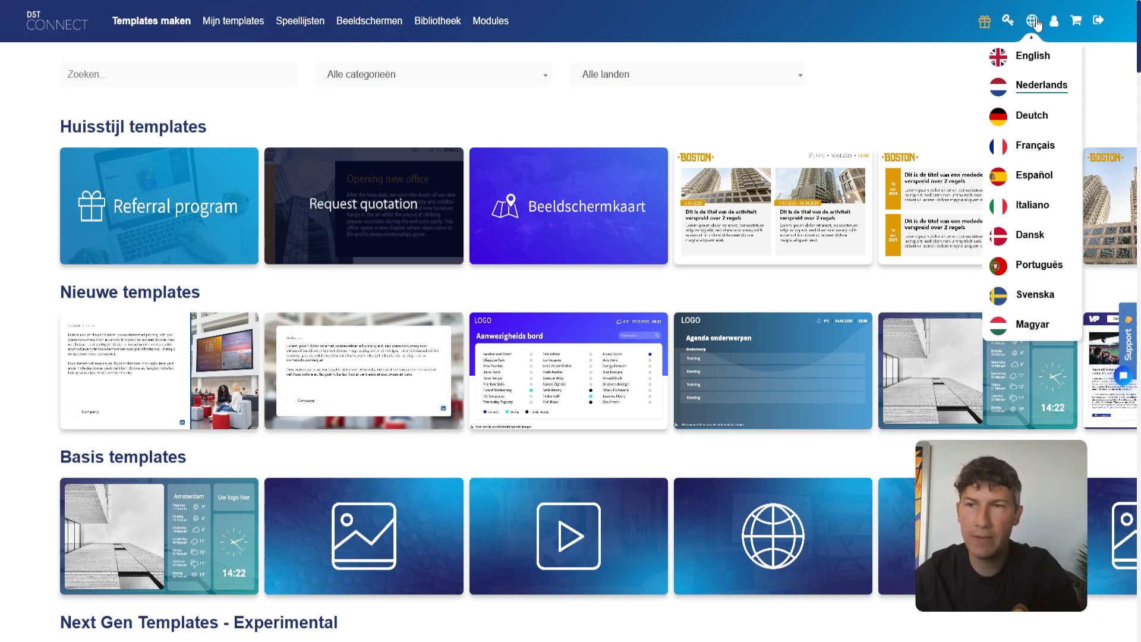
click(1039, 55)
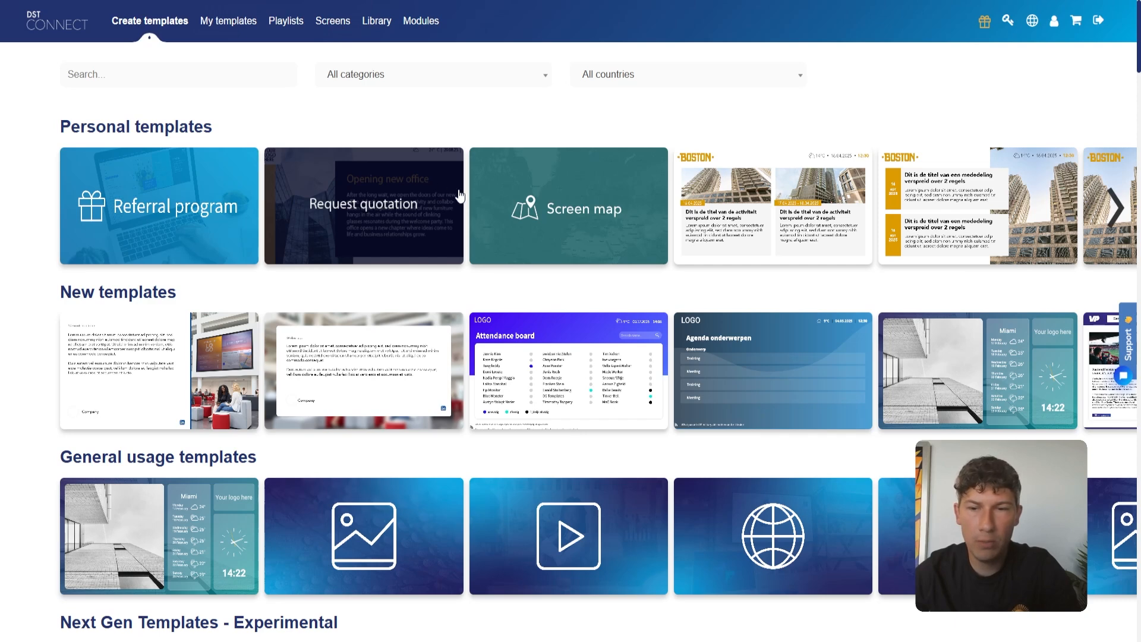
Examine the Personal templates and New templates categories, previewing several of their templates.
mouse_move(472, 190)
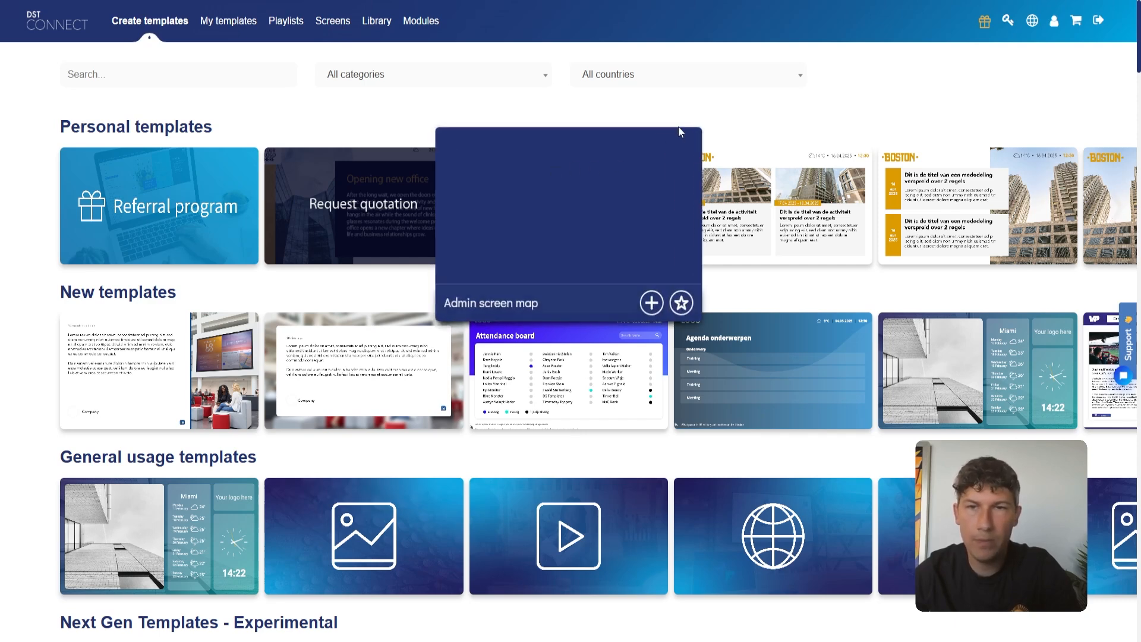
scroll(718, 130, down, 1)
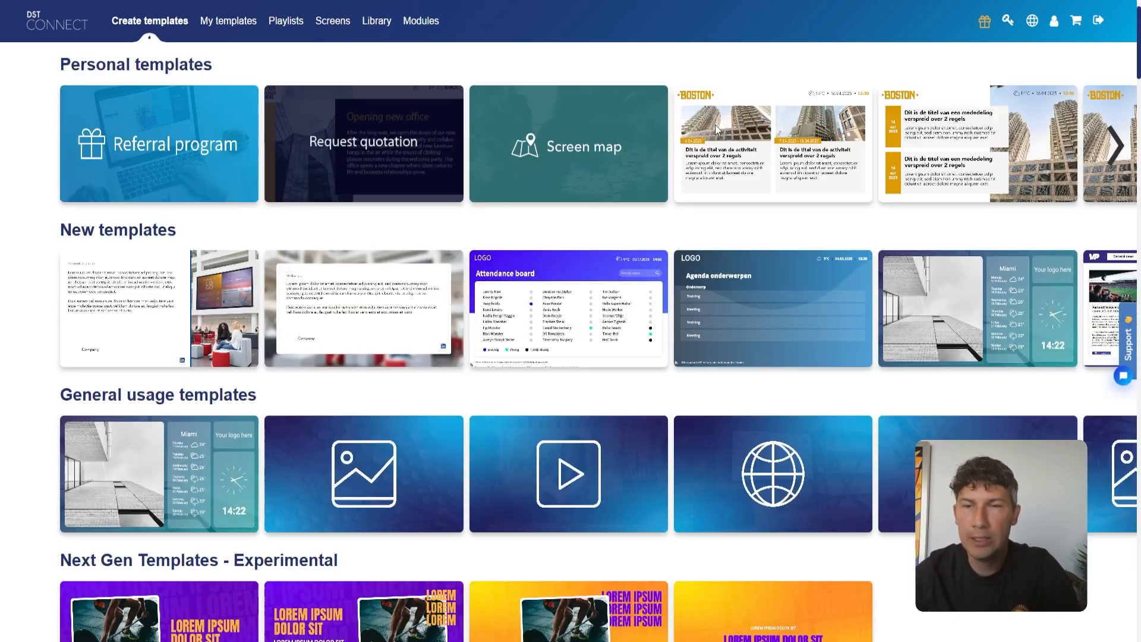
mouse_move(711, 144)
scroll(711, 145, down, 1)
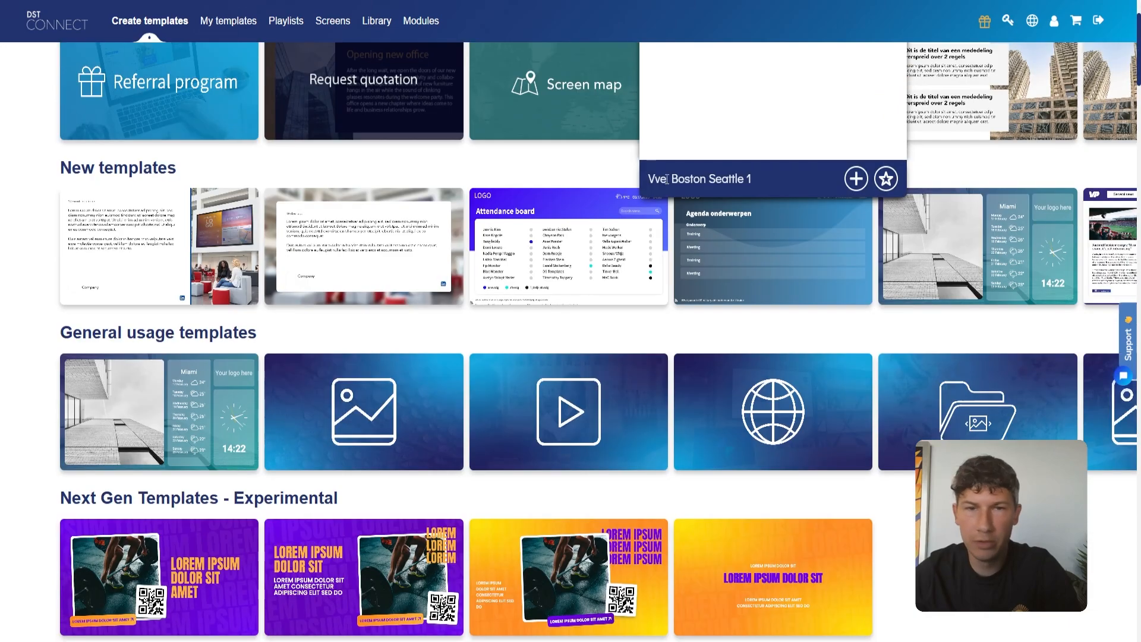
scroll(618, 225, down, 1)
mouse_move(618, 225)
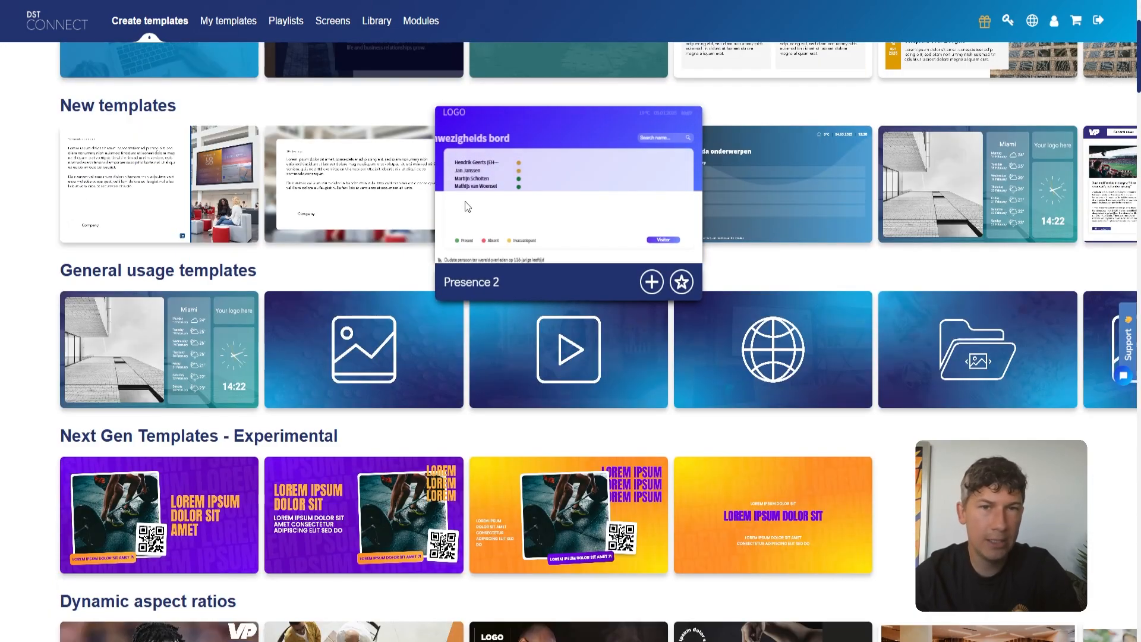
mouse_move(361, 200)
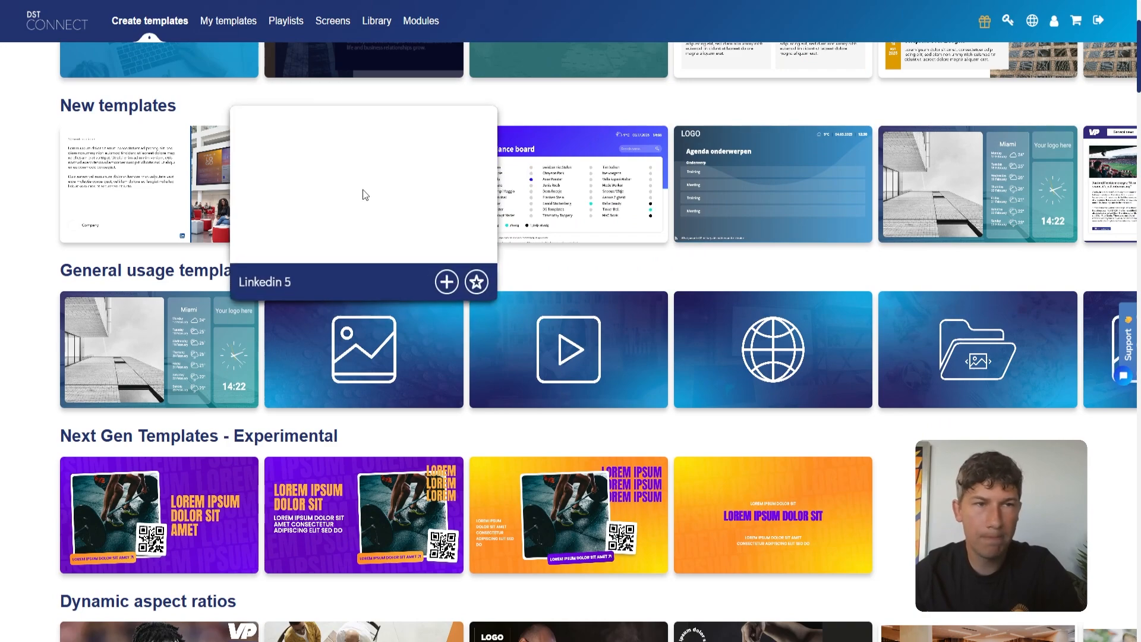
scroll(366, 195, up, 2)
scroll(167, 190, up, 1)
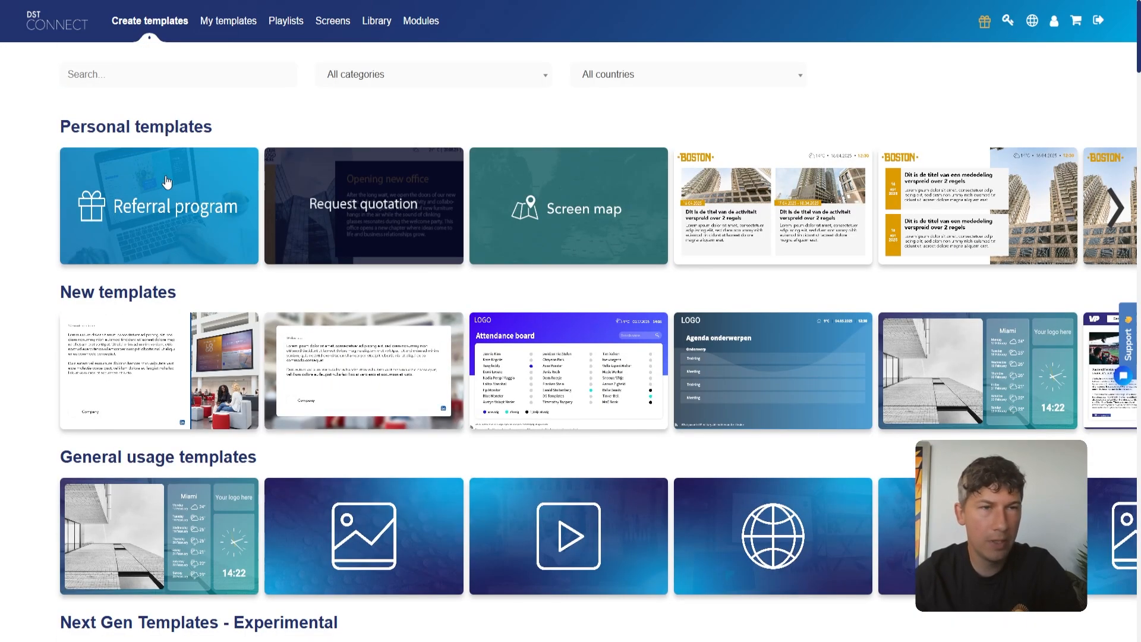
drag(66, 127, 209, 128)
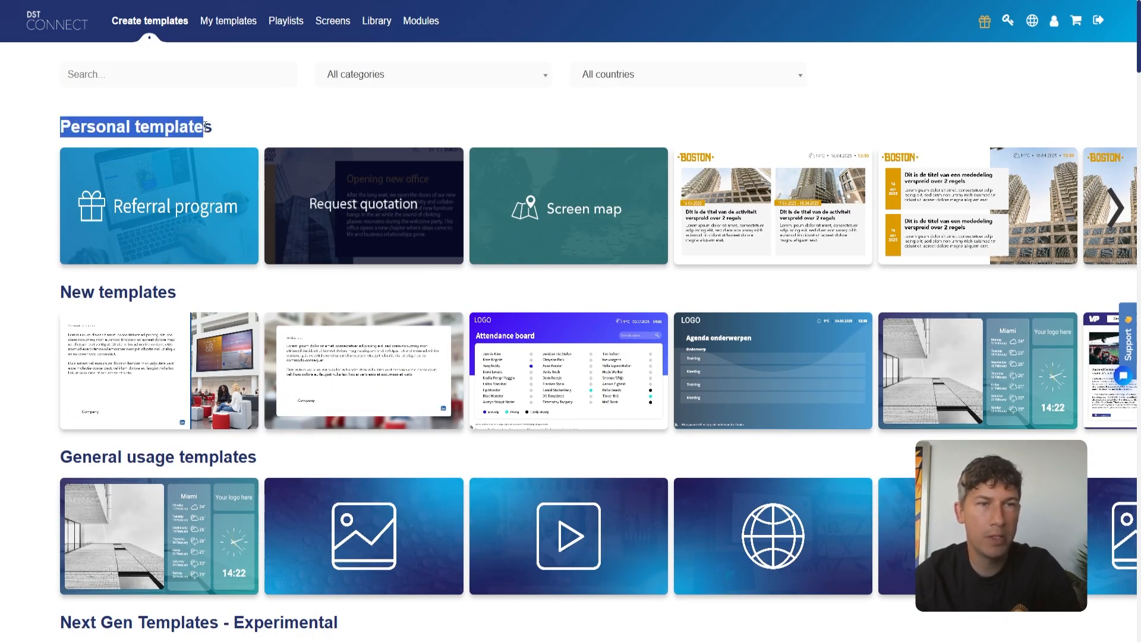
click(220, 130)
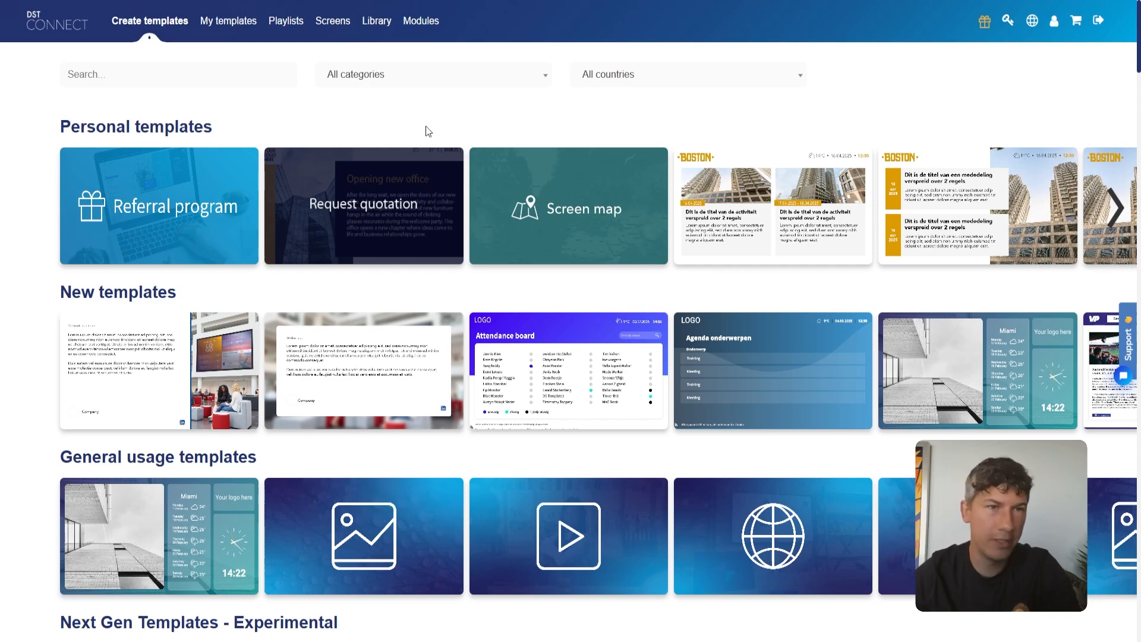
Review the template categories from New templates and General usage through Dynamic aspect ratios, Video wall and News templates.
scroll(428, 131, down, 2)
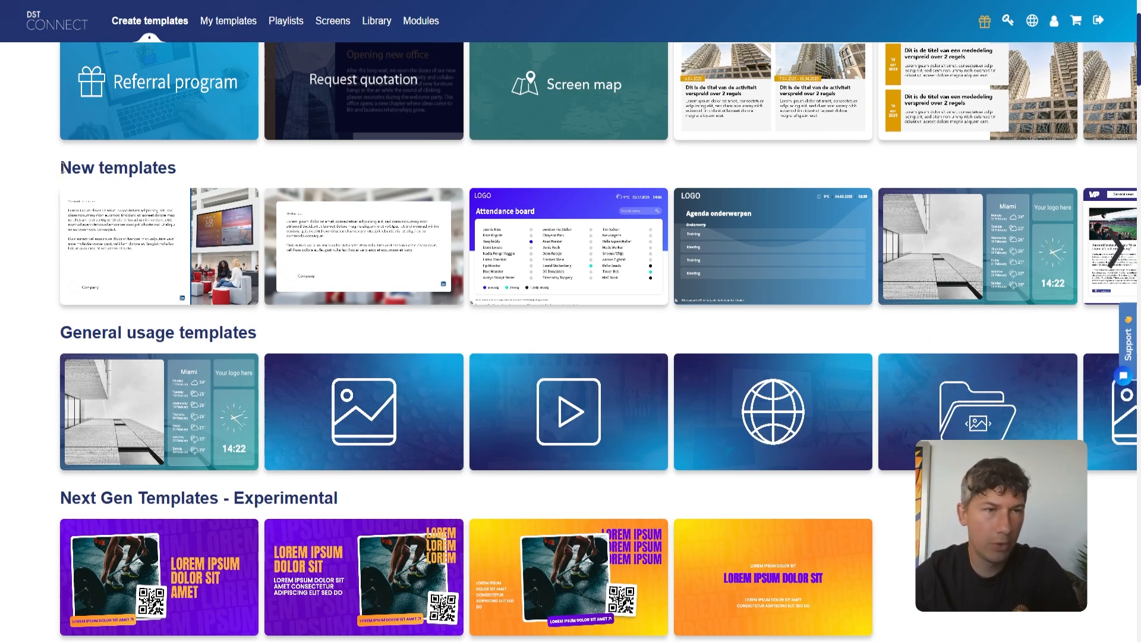
drag(62, 168, 153, 168)
scroll(136, 172, down, 2)
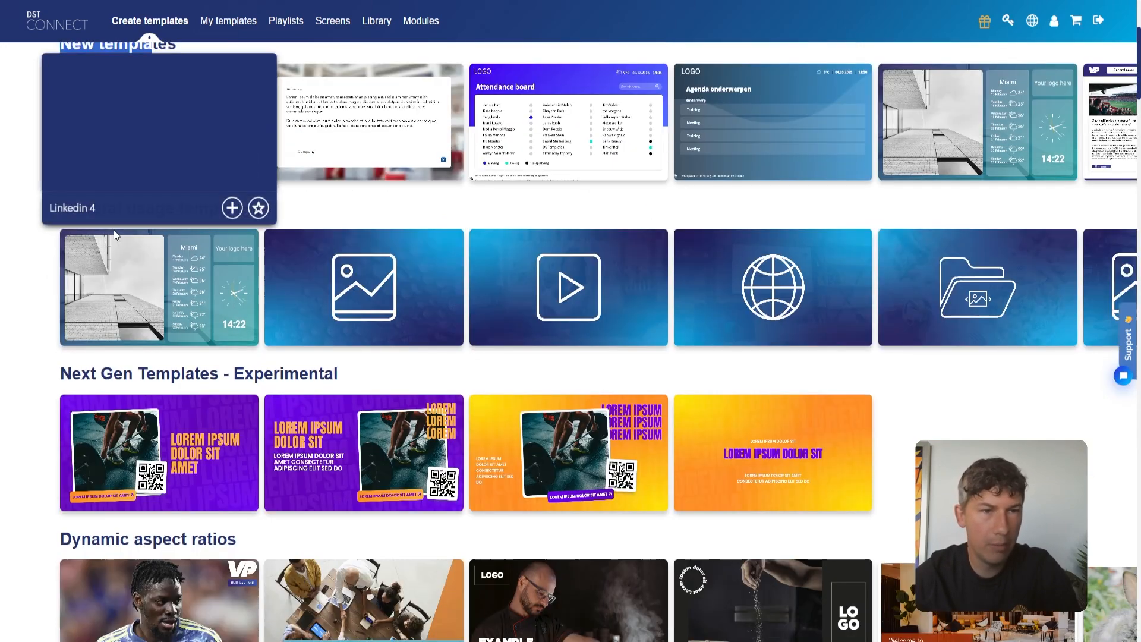
drag(61, 208, 216, 207)
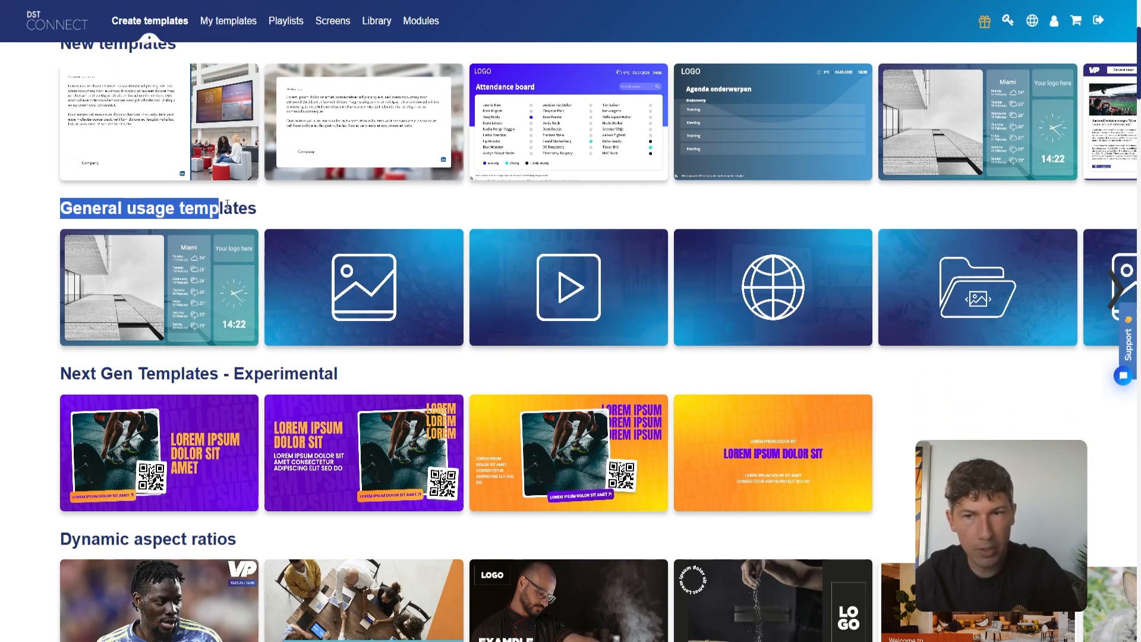
scroll(238, 220, down, 6)
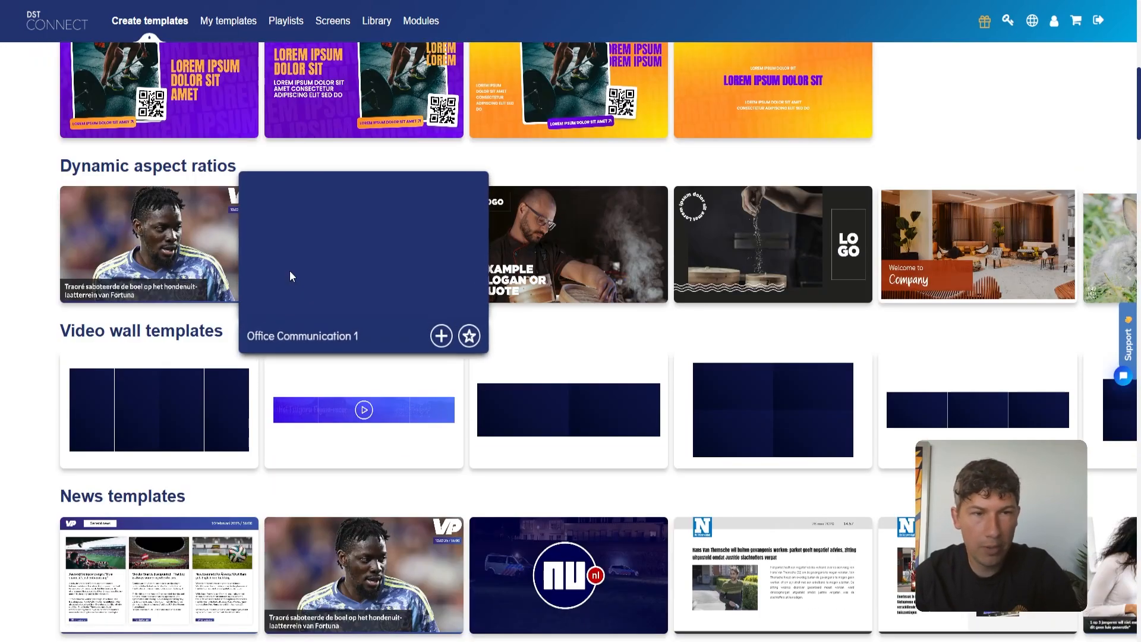
scroll(290, 270, down, 1)
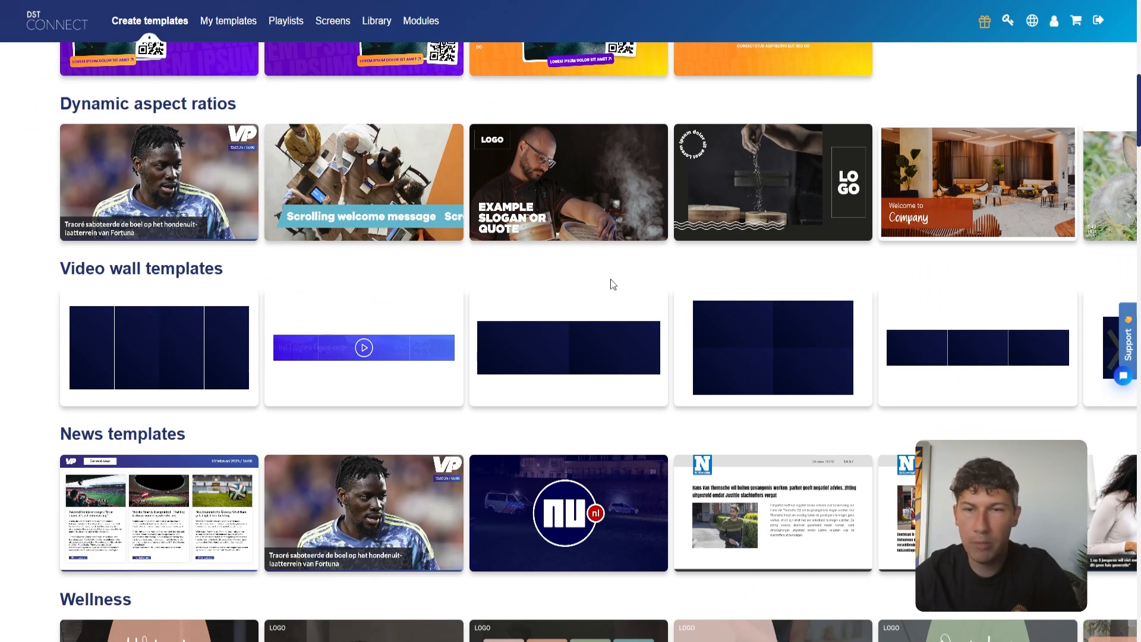
scroll(615, 284, down, 2)
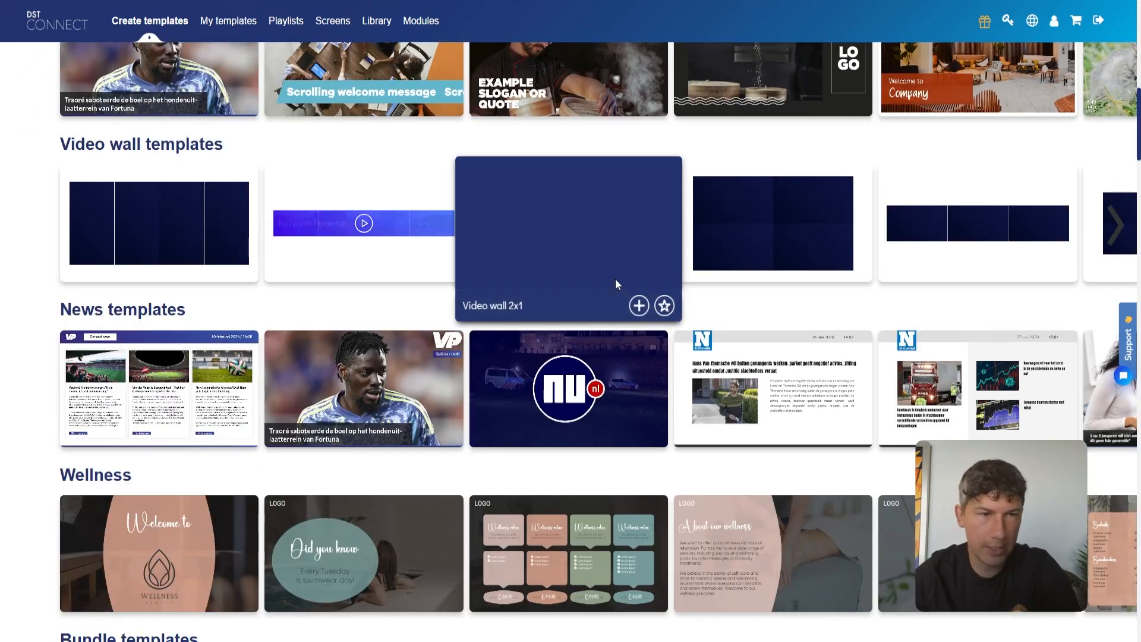
scroll(615, 285, down, 1)
drag(177, 249, 82, 250)
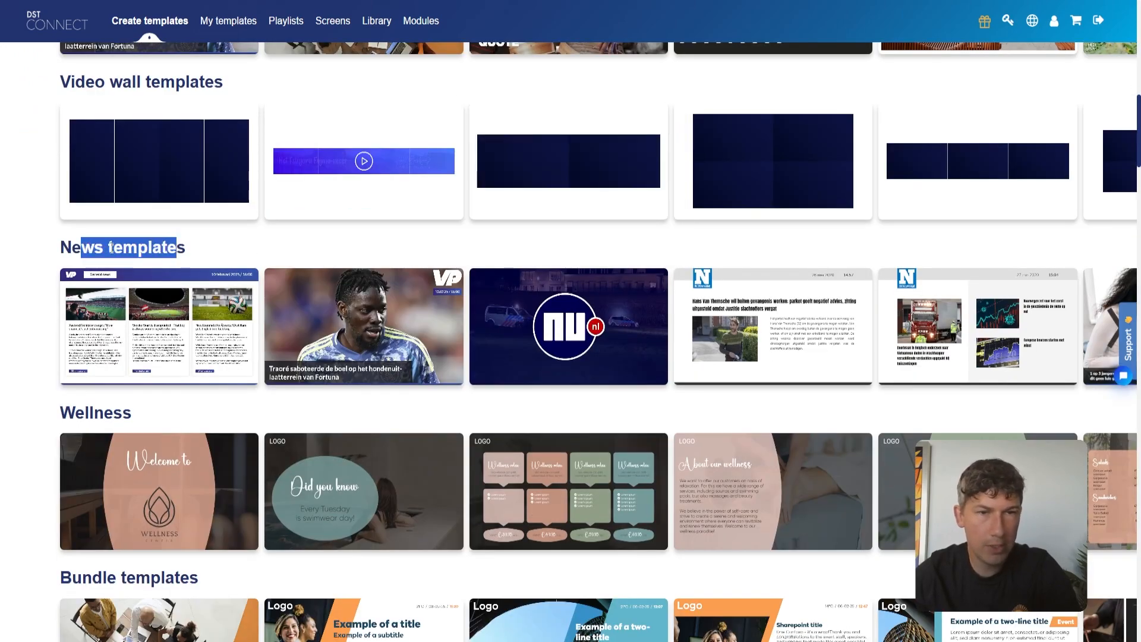
Look through the remaining template categories from Wellness to Social media, and return to Personal templates.
scroll(353, 290, down, 5)
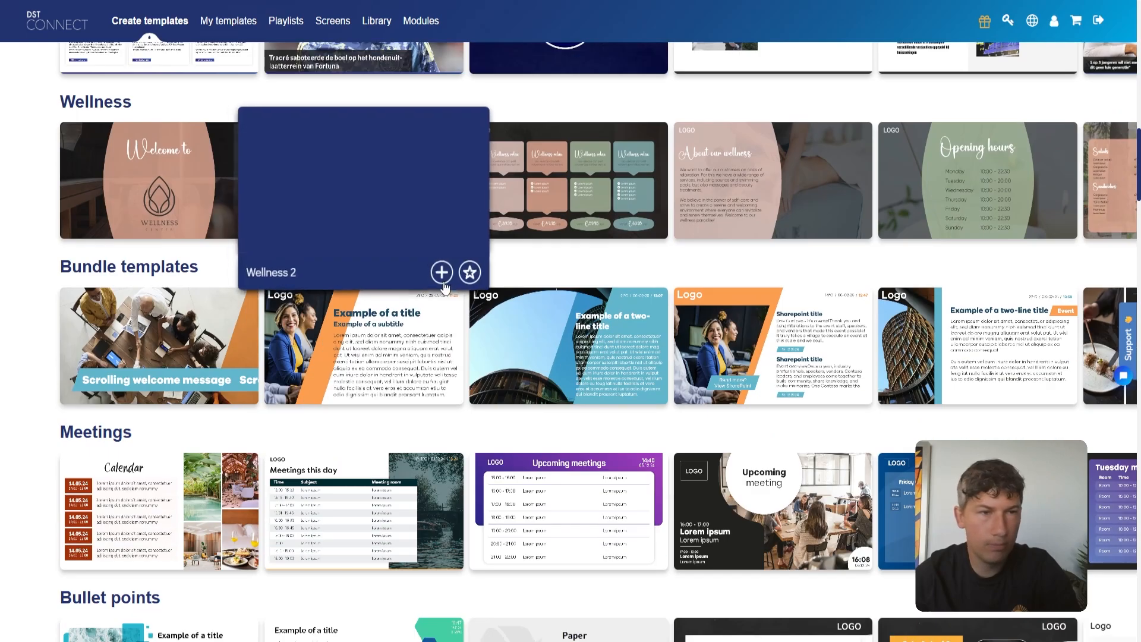
scroll(163, 276, down, 3)
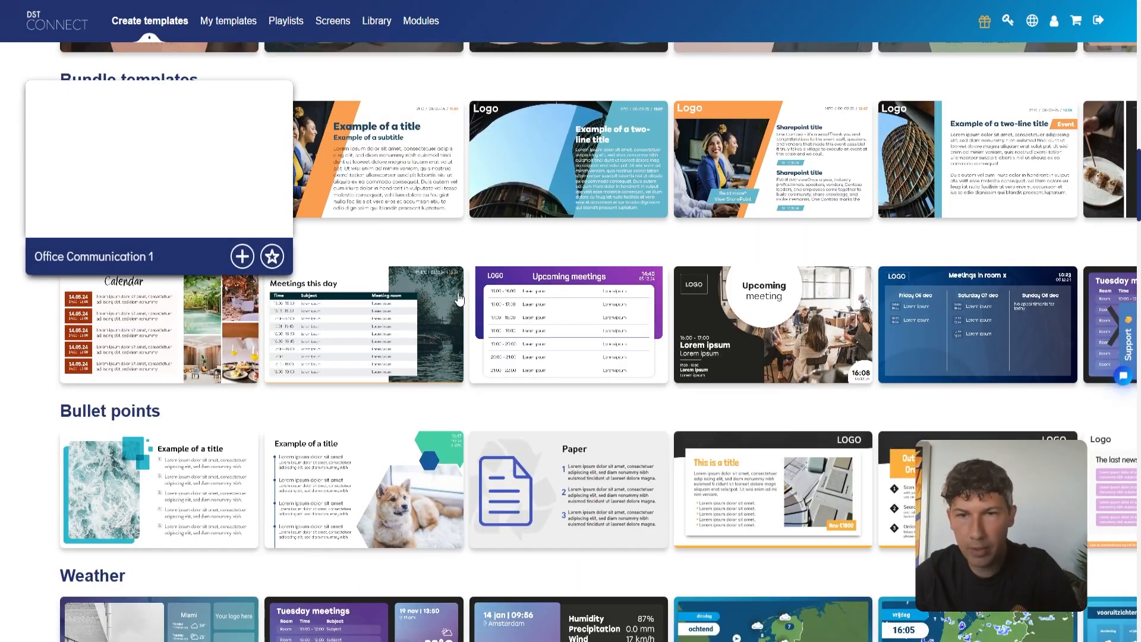
scroll(464, 297, down, 1)
scroll(464, 294, down, 4)
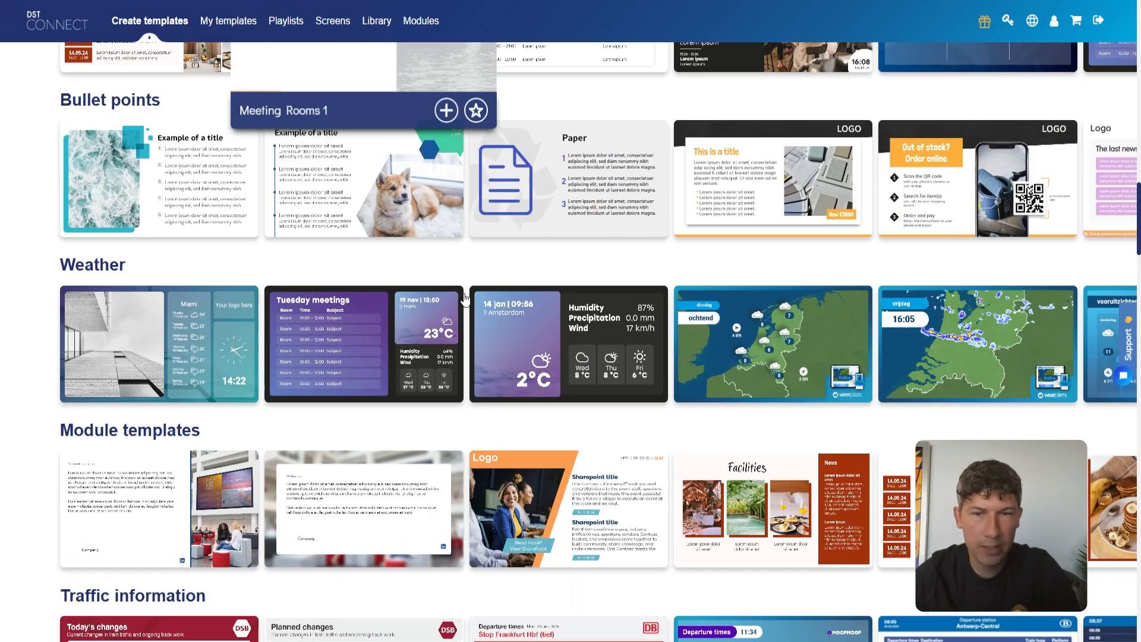
scroll(145, 266, down, 5)
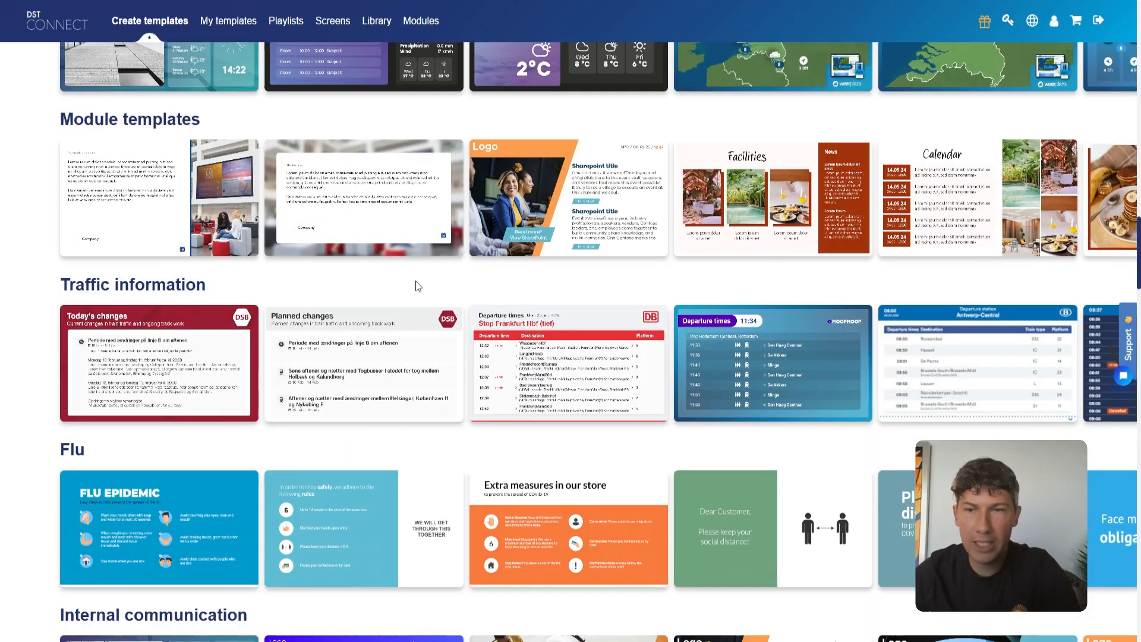
scroll(415, 278, down, 8)
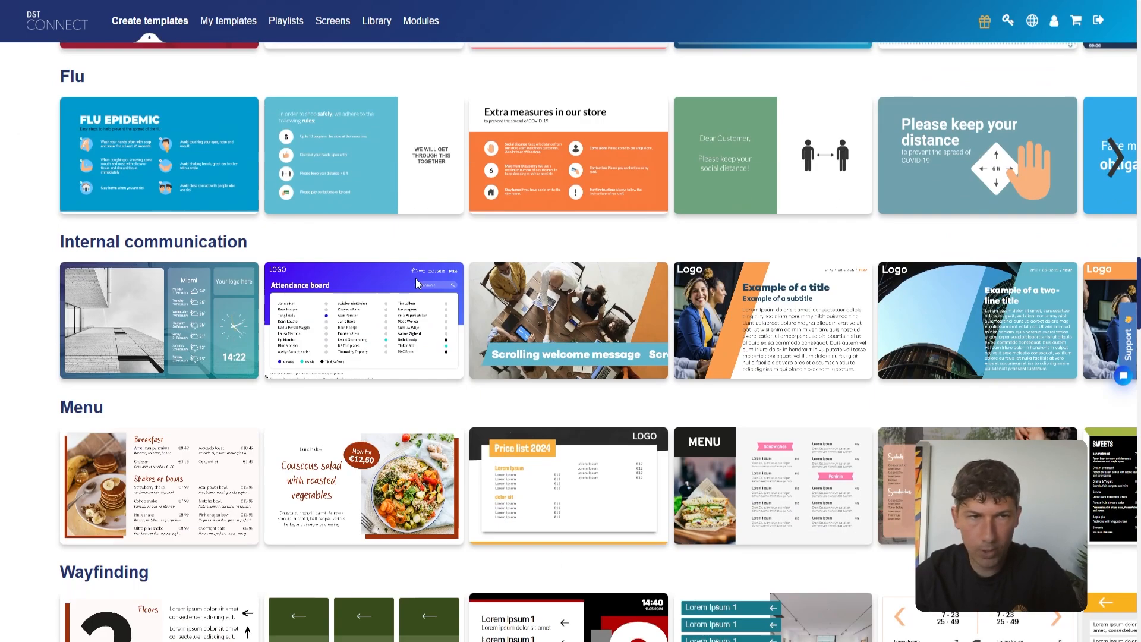
scroll(417, 285, down, 3)
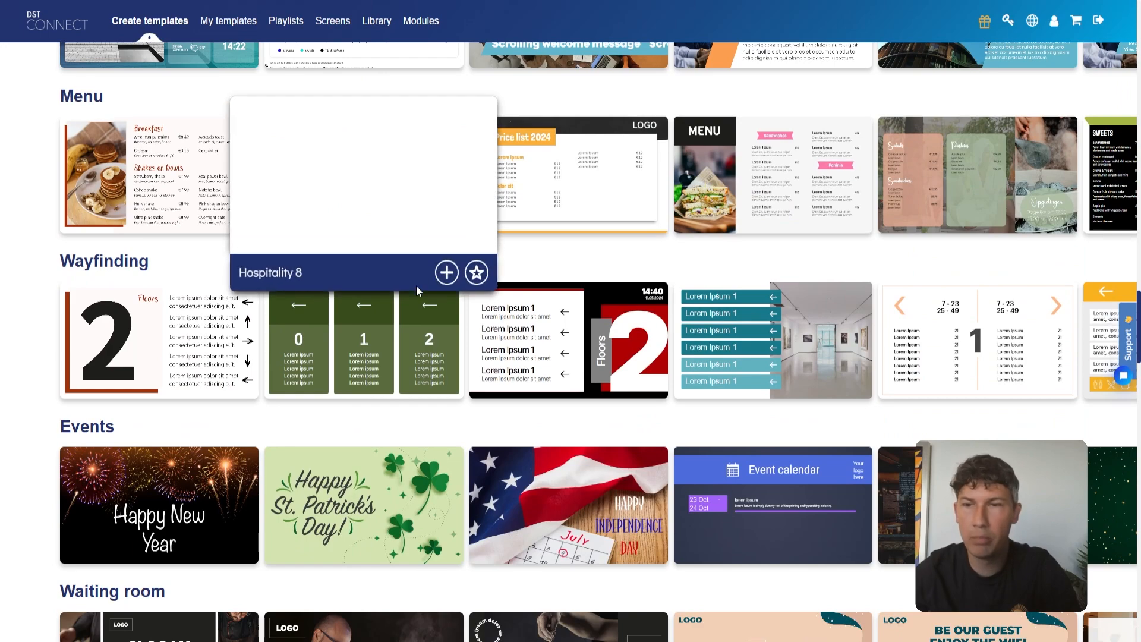
mouse_move(408, 290)
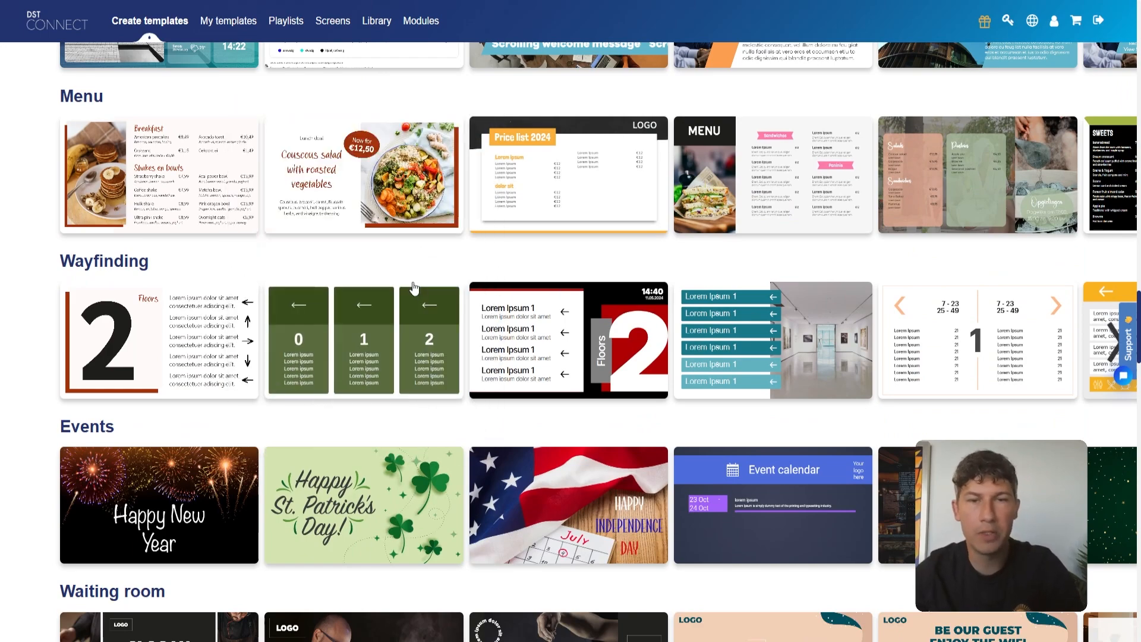
scroll(424, 297, down, 6)
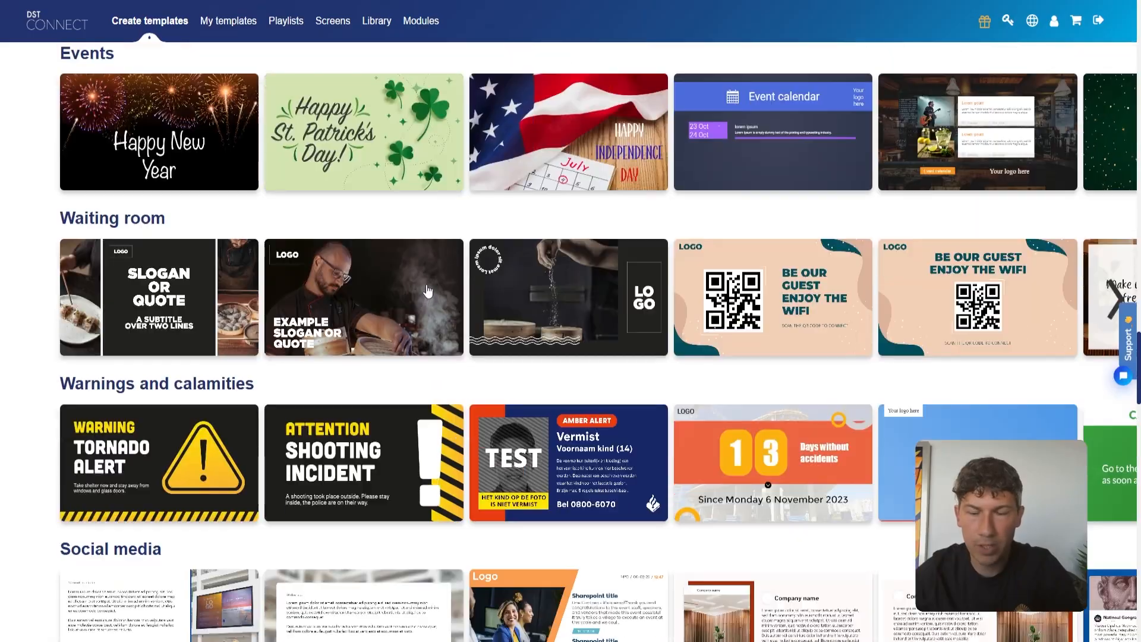
scroll(432, 276, up, 7)
scroll(432, 273, up, 15)
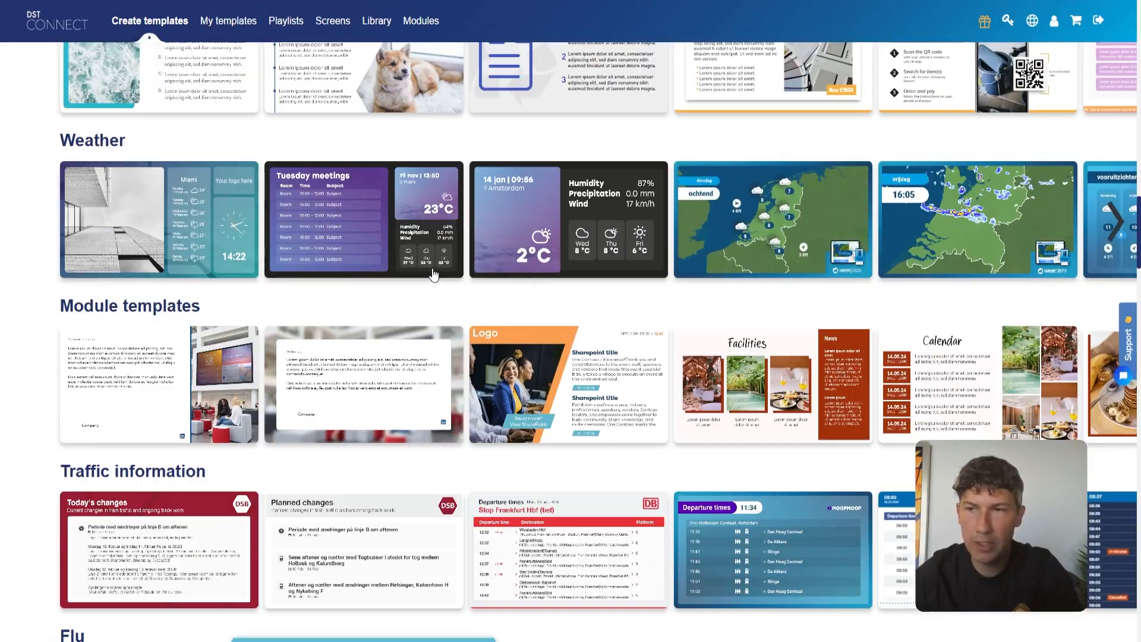
scroll(432, 271, up, 12)
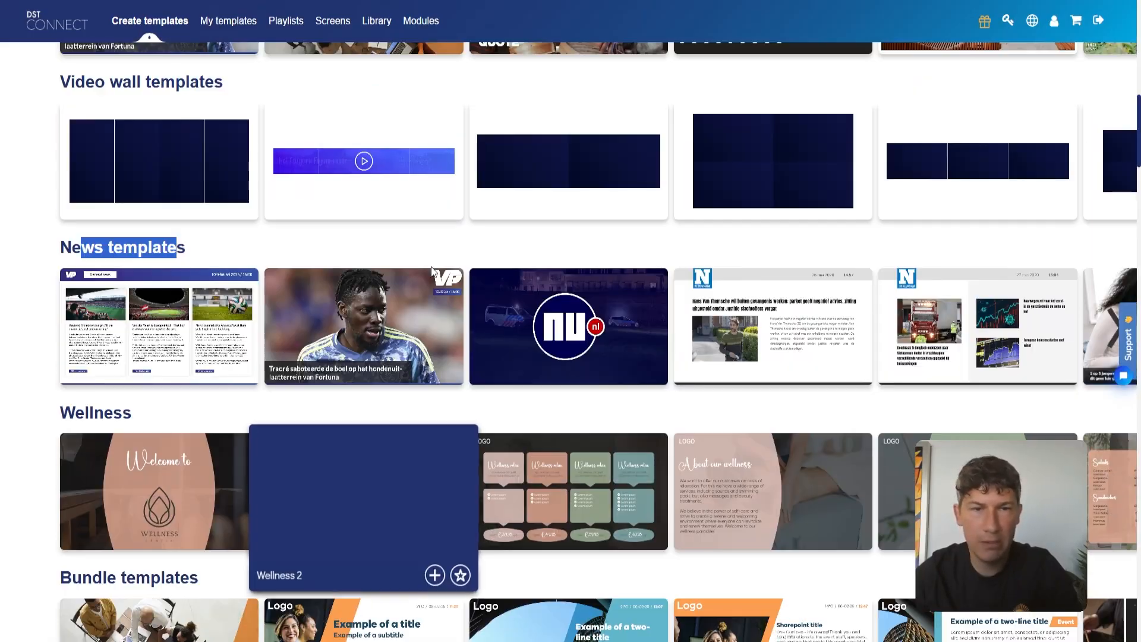
scroll(416, 268, up, 5)
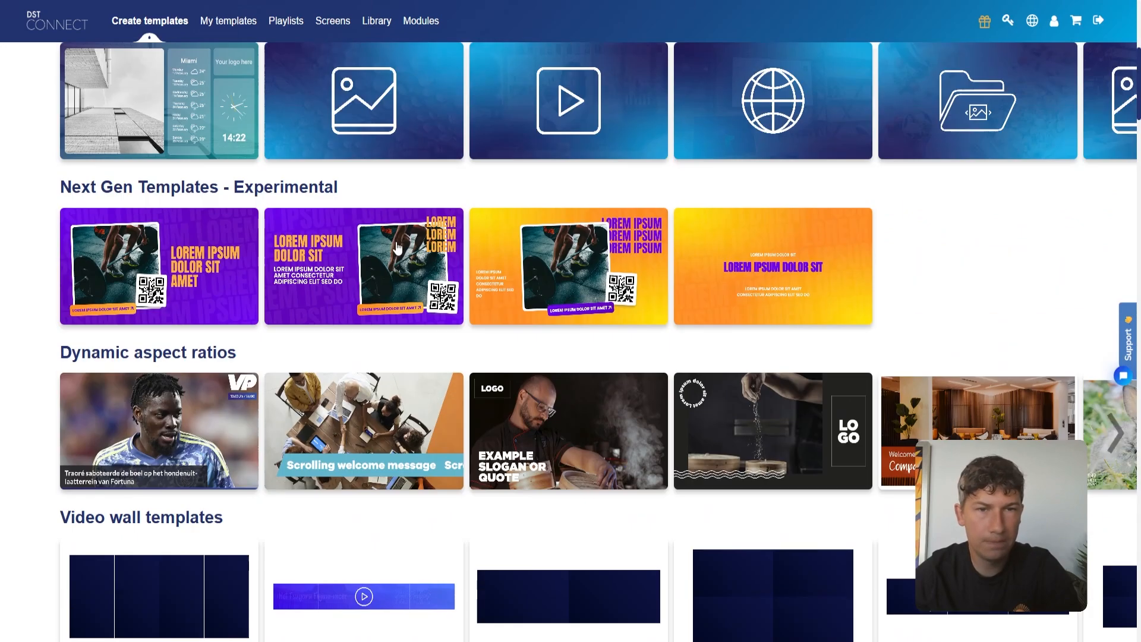
scroll(394, 240, up, 3)
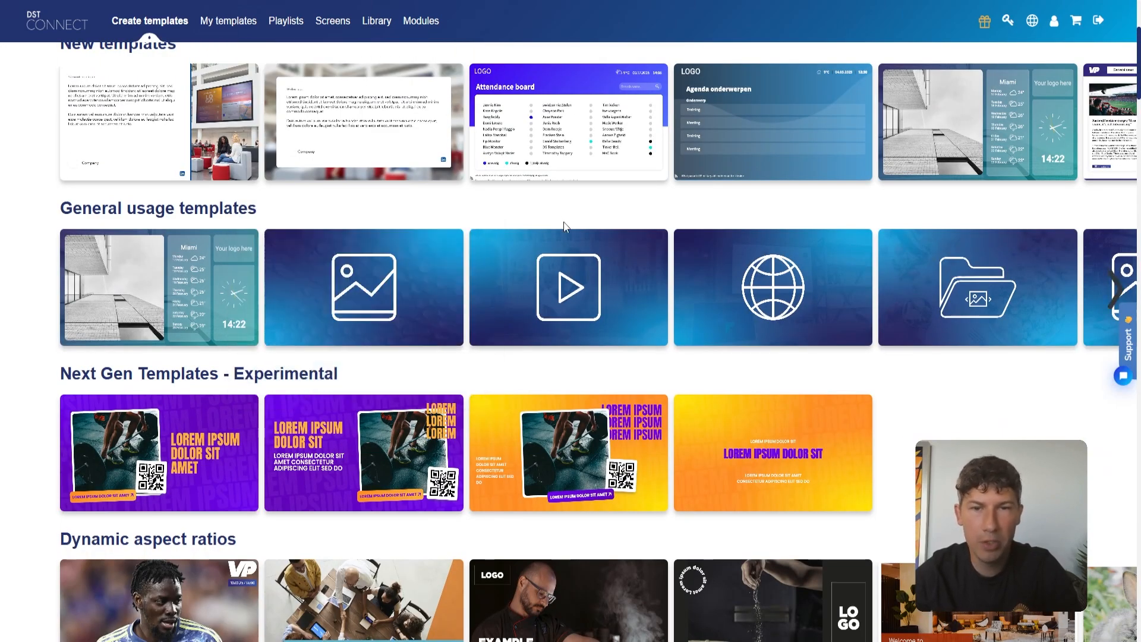
scroll(266, 124, up, 4)
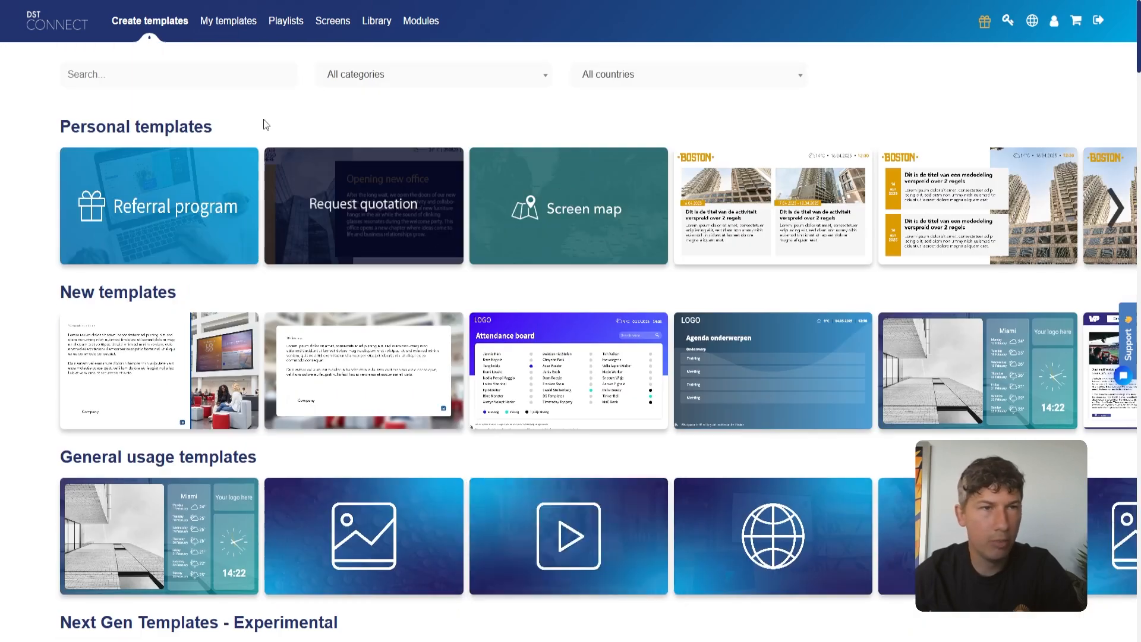
Search the template gallery for "weerbericht" and start a new template from Meetings Weather 5.
click(192, 76)
text(wqe)
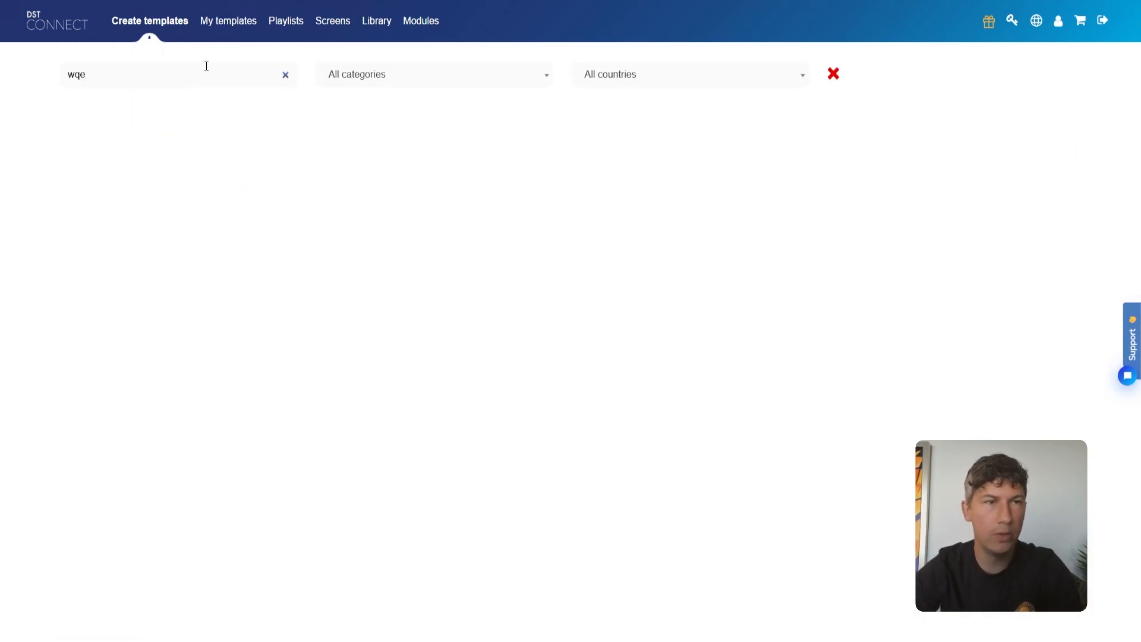
text(rbericht)
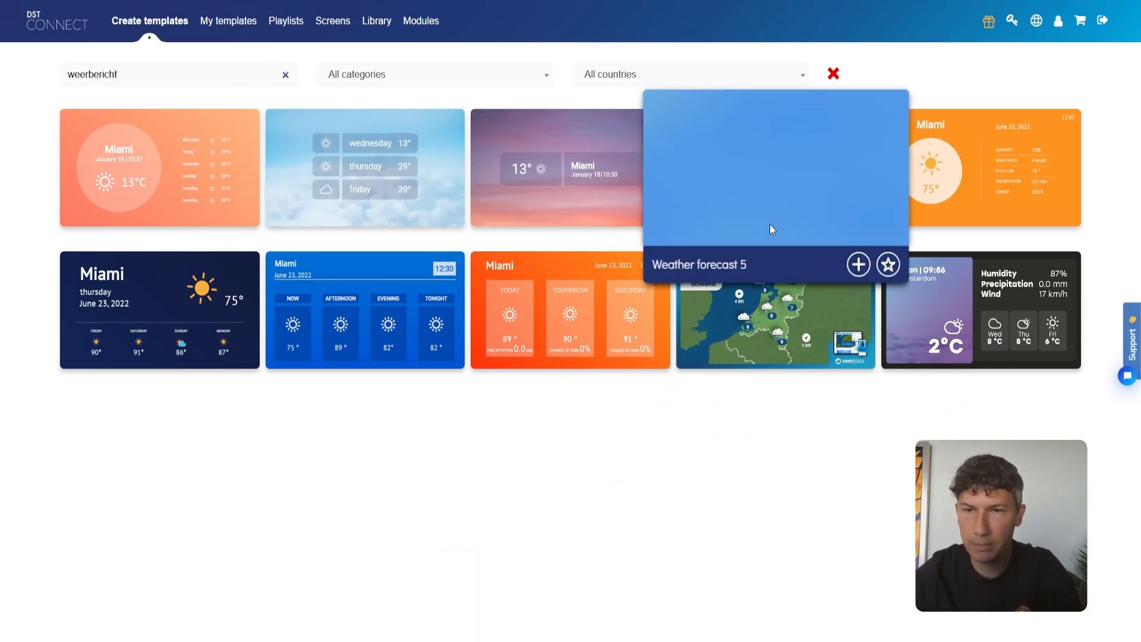
mouse_move(966, 312)
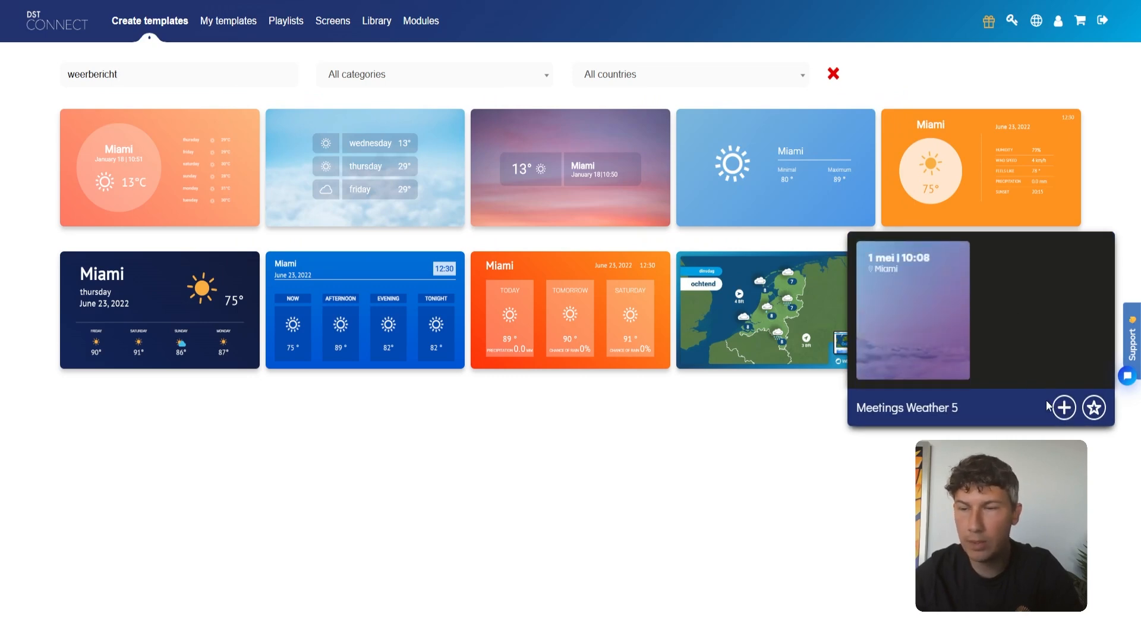
click(858, 292)
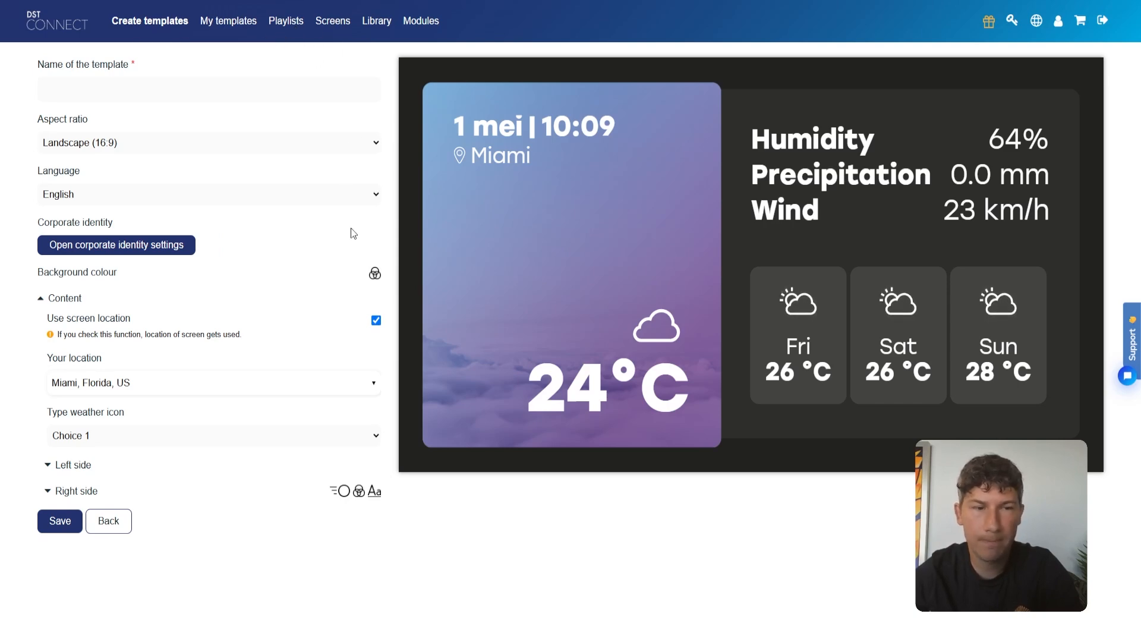
Name the new weather template "Weerbericht Tilburg".
click(239, 91)
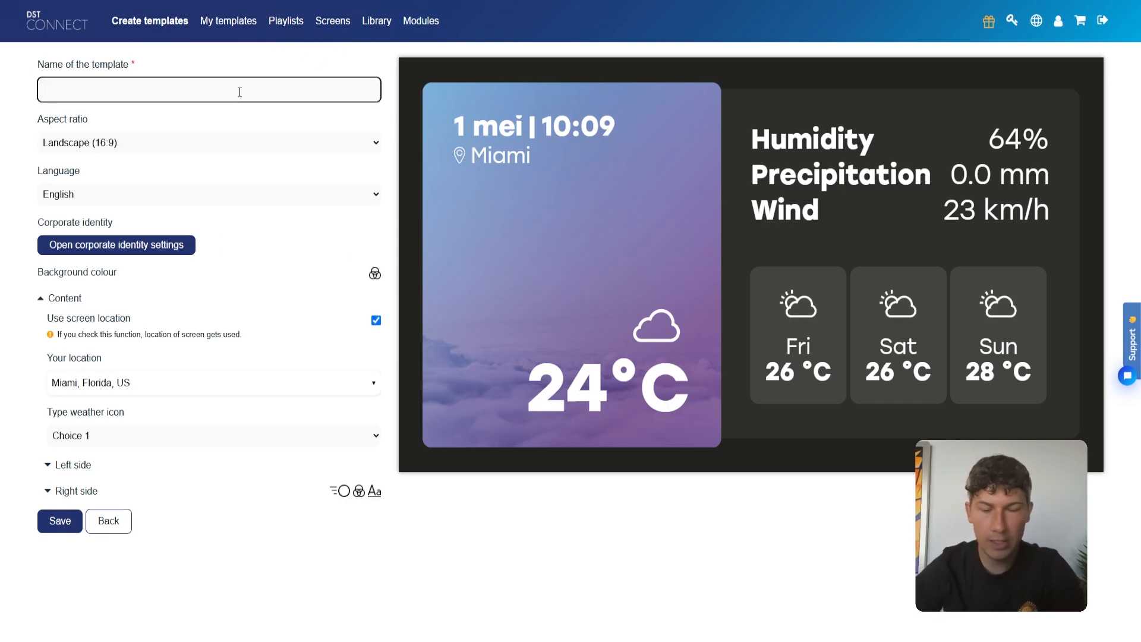
text(W)
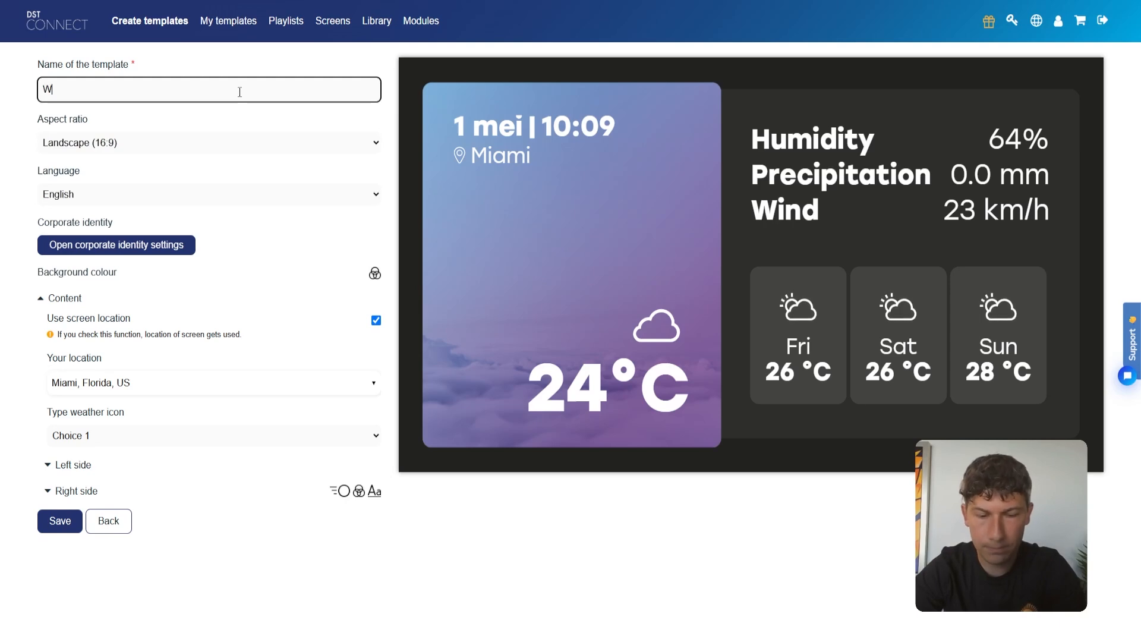
text(eerbericht Tilb)
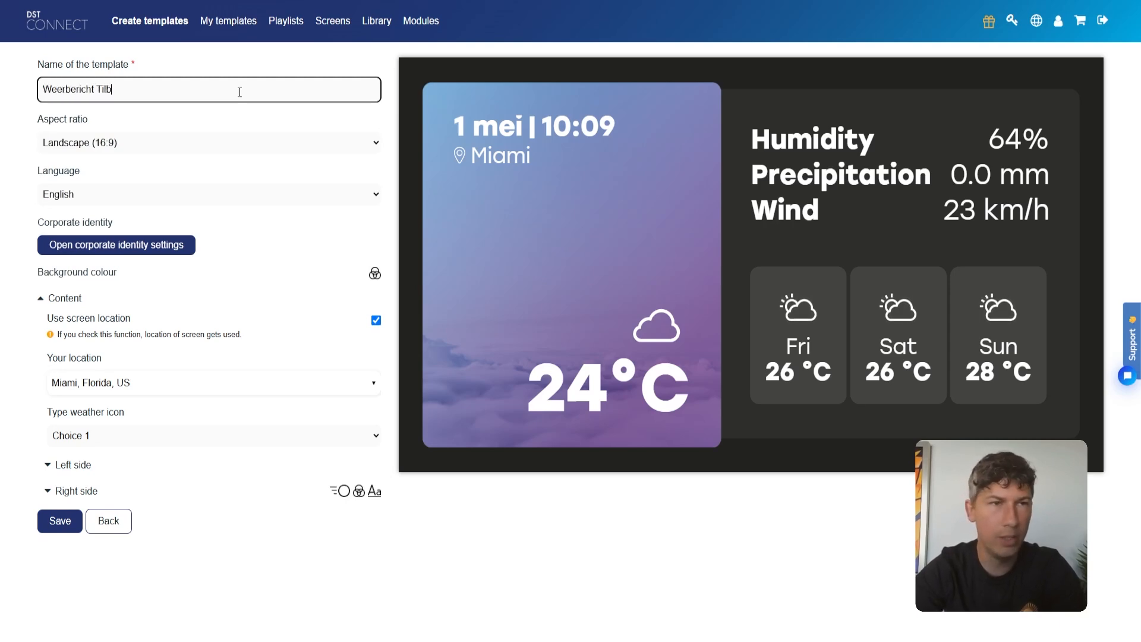
text(urg)
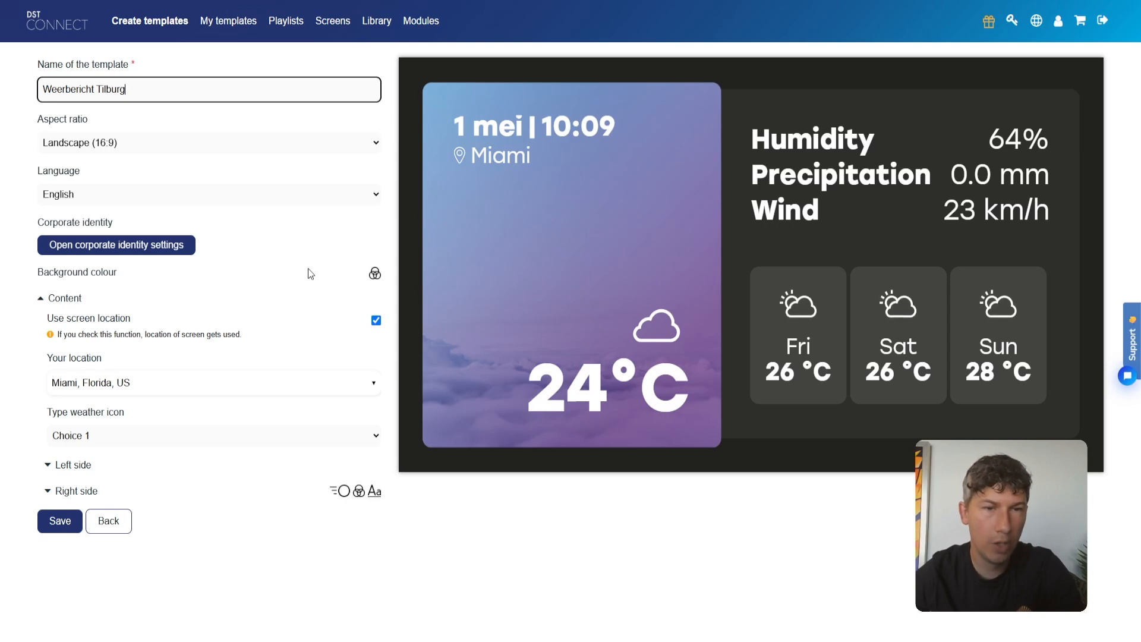
Set the template's weather location to Tilburg, North Brabant, NL.
click(146, 390)
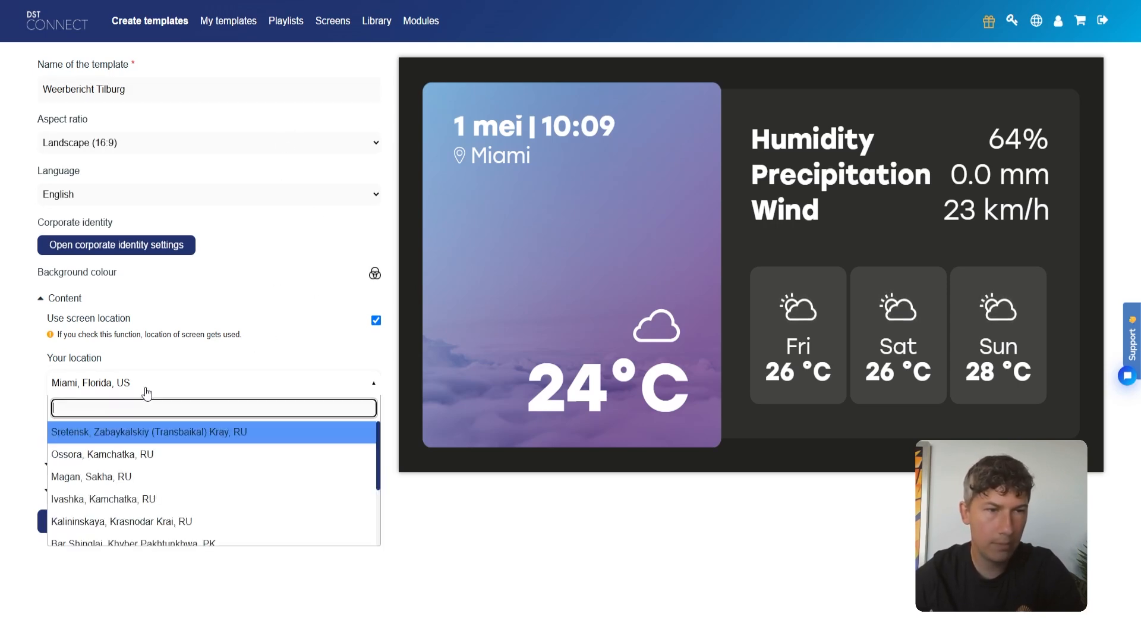
text(tilburg)
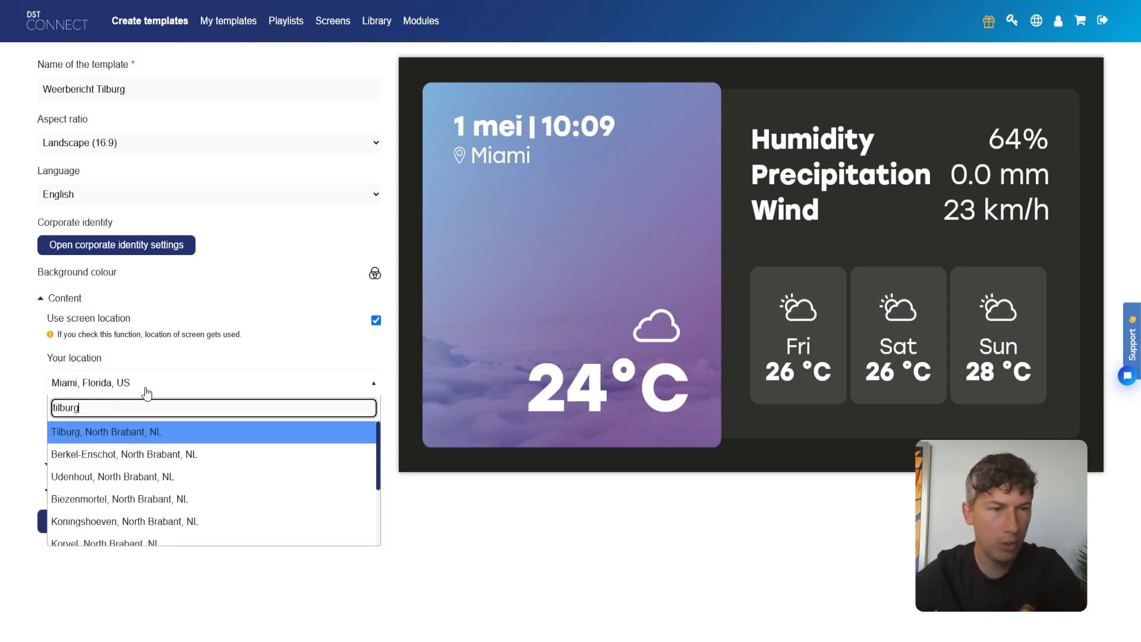
click(125, 431)
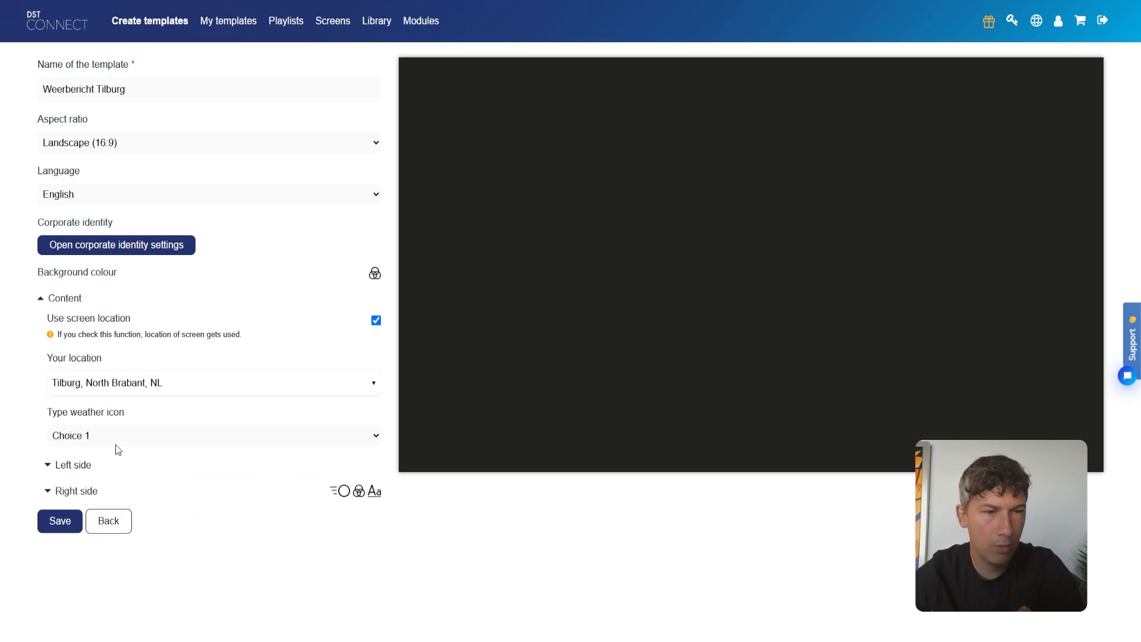
Set Color 1 of the colored layer over the left side's image to the saved blue #2c19ed.
click(92, 465)
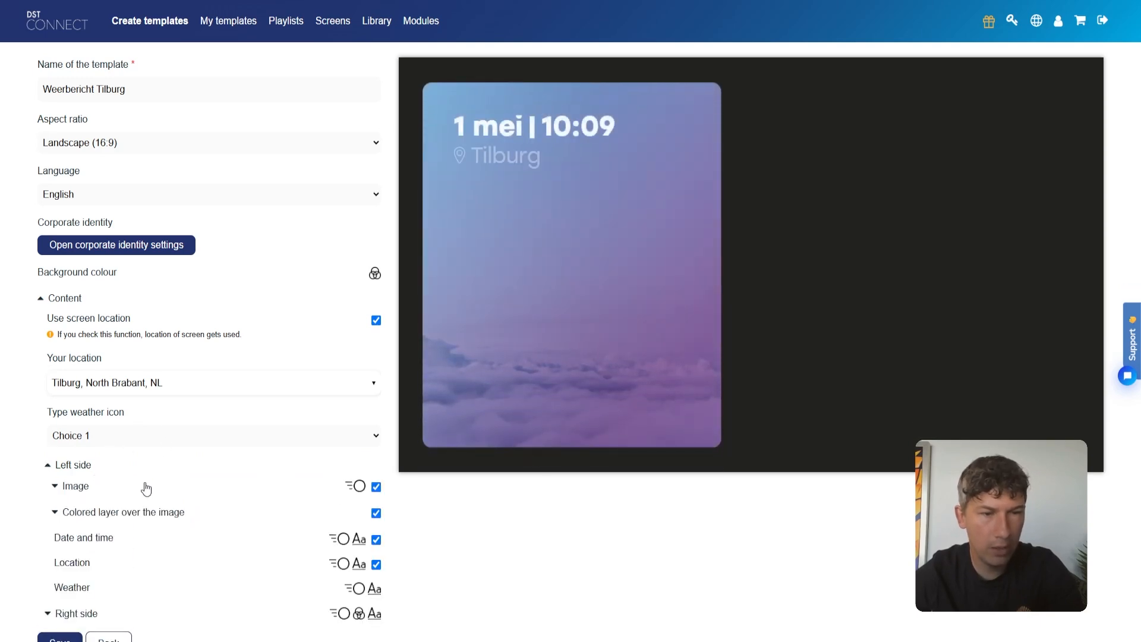
click(136, 514)
scroll(133, 511, down, 2)
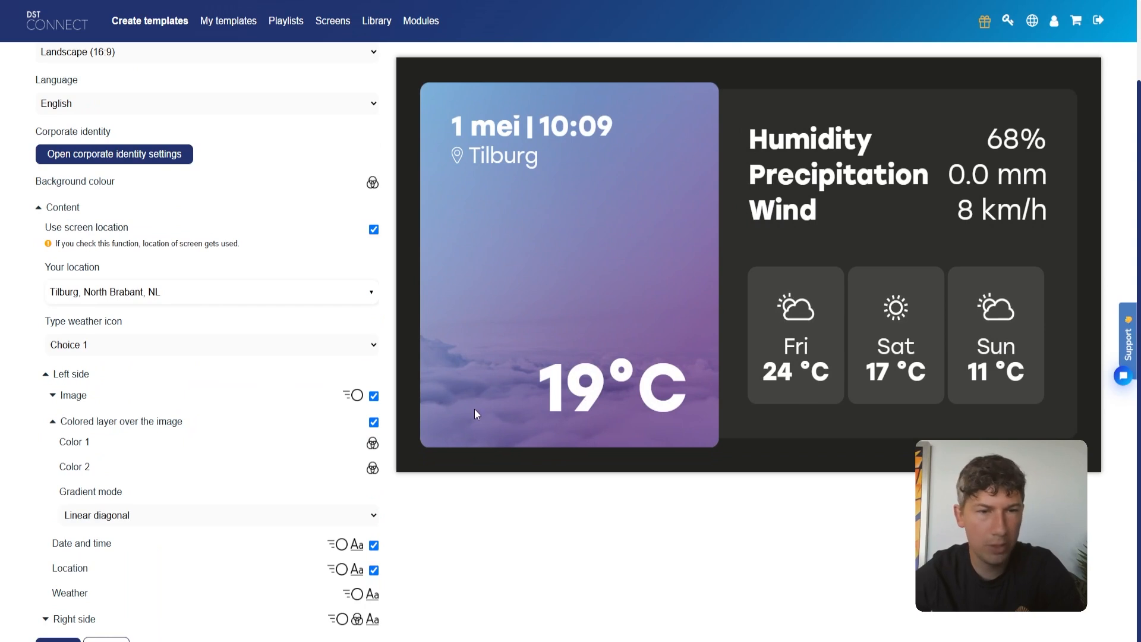
click(372, 443)
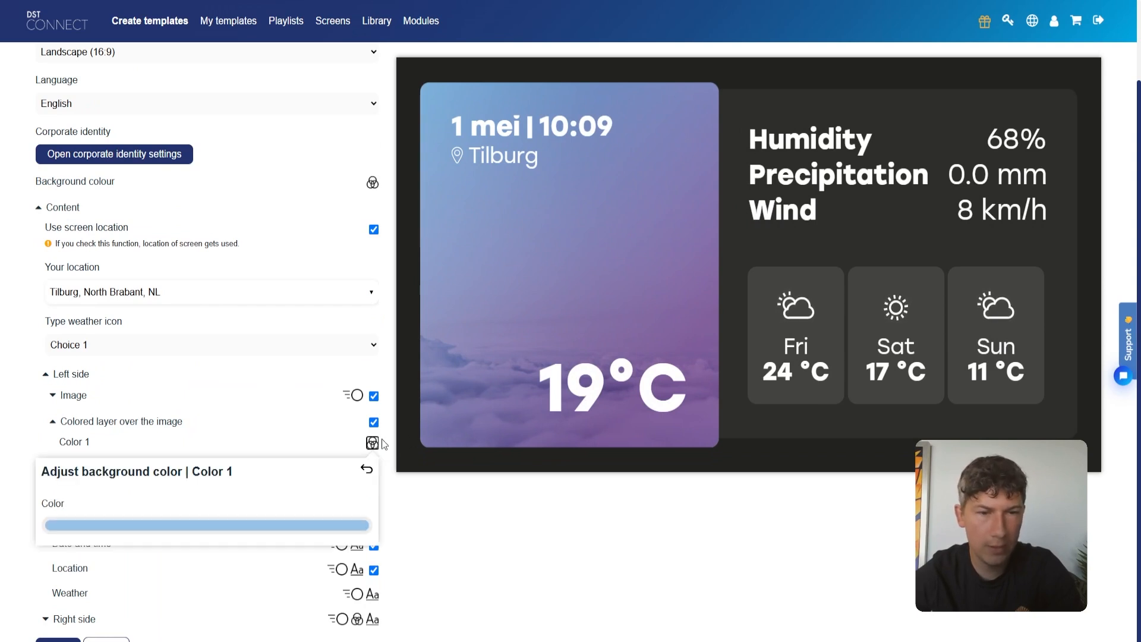
click(293, 527)
click(83, 495)
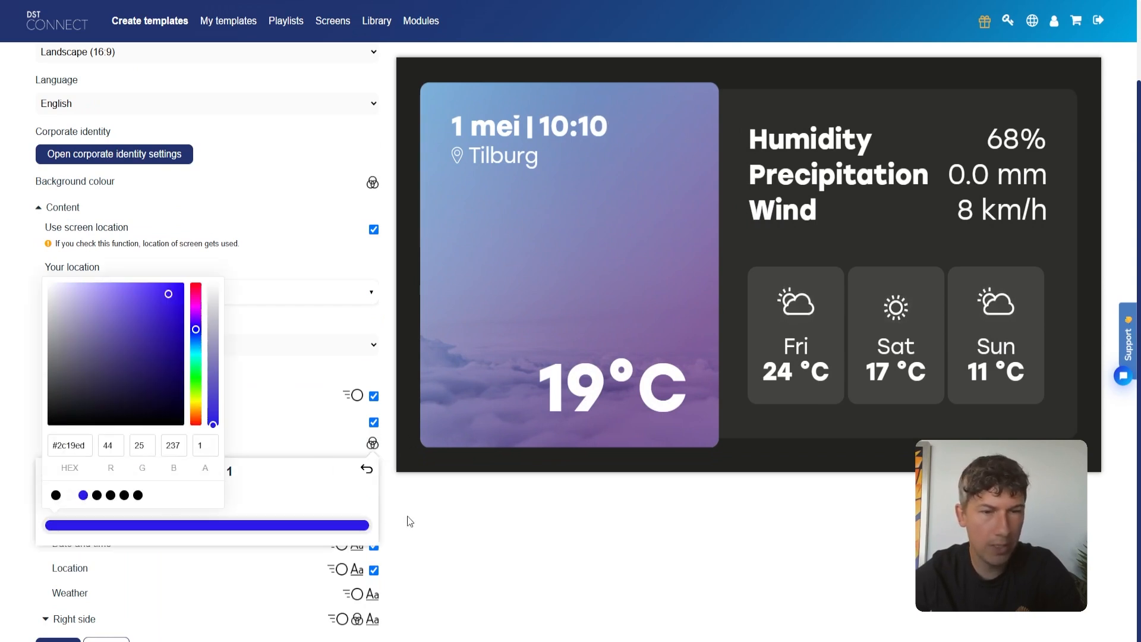
click(408, 516)
Adjust Color 2 of the colored layer over the image to a slightly different purple shade.
click(369, 469)
click(217, 549)
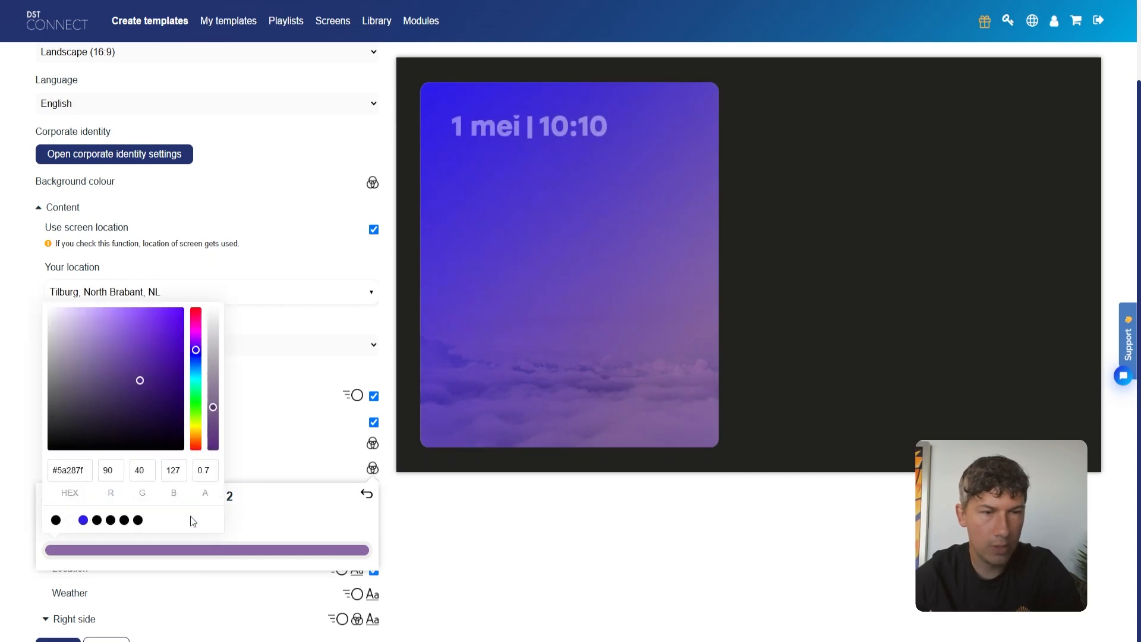
drag(162, 364, 171, 373)
click(458, 534)
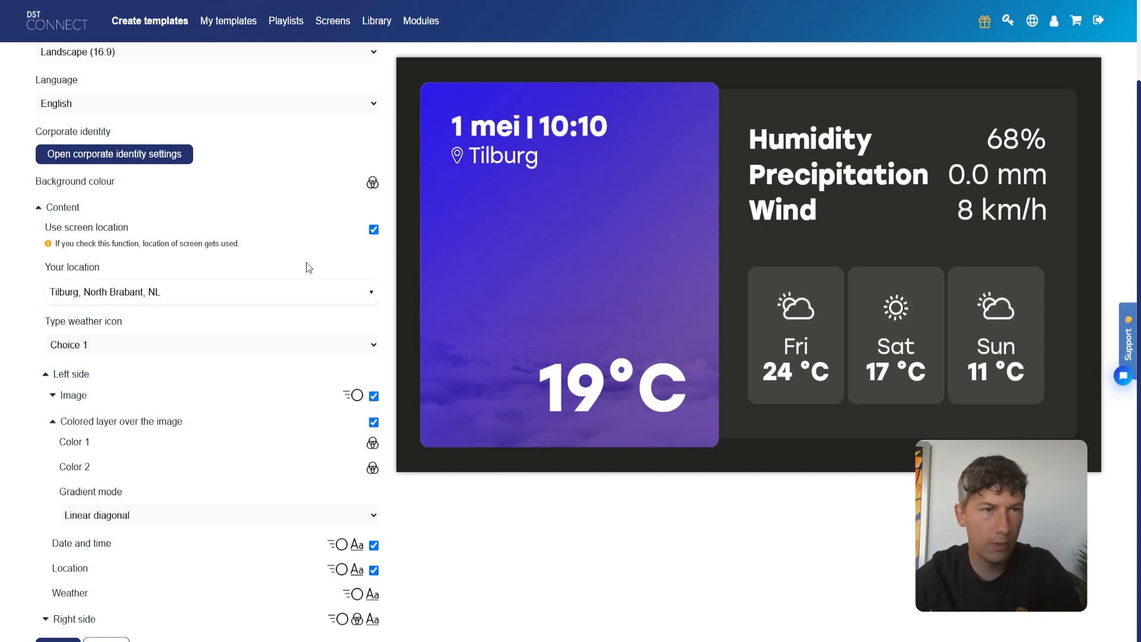
Extend the template name to "Weerbericht Tilburg demo" and save the template.
scroll(62, 579, up, 2)
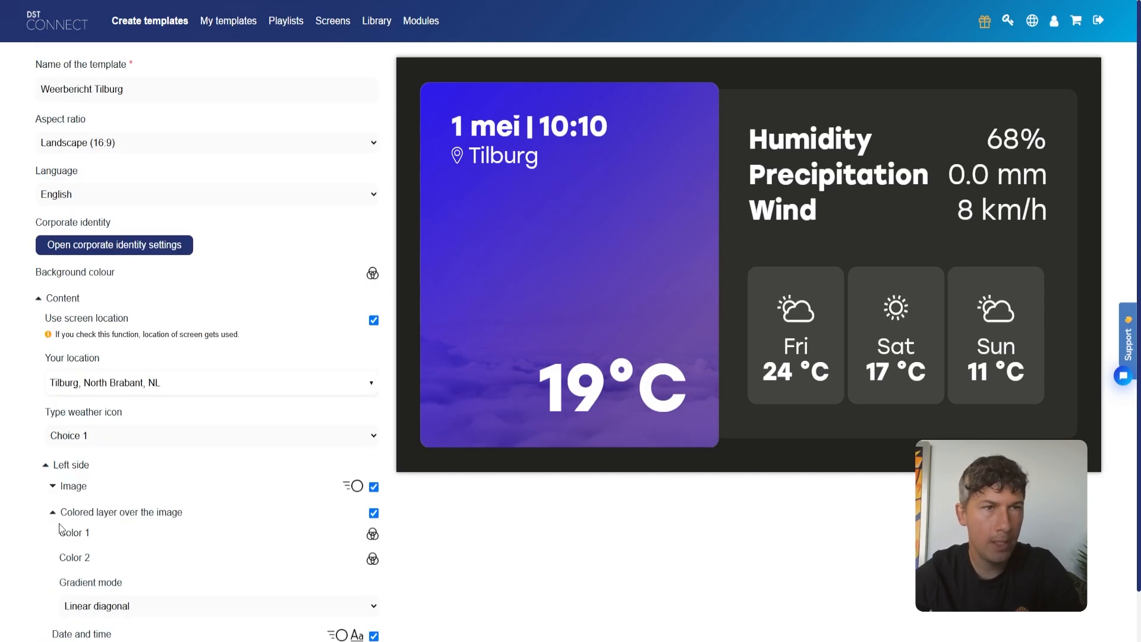
click(181, 82)
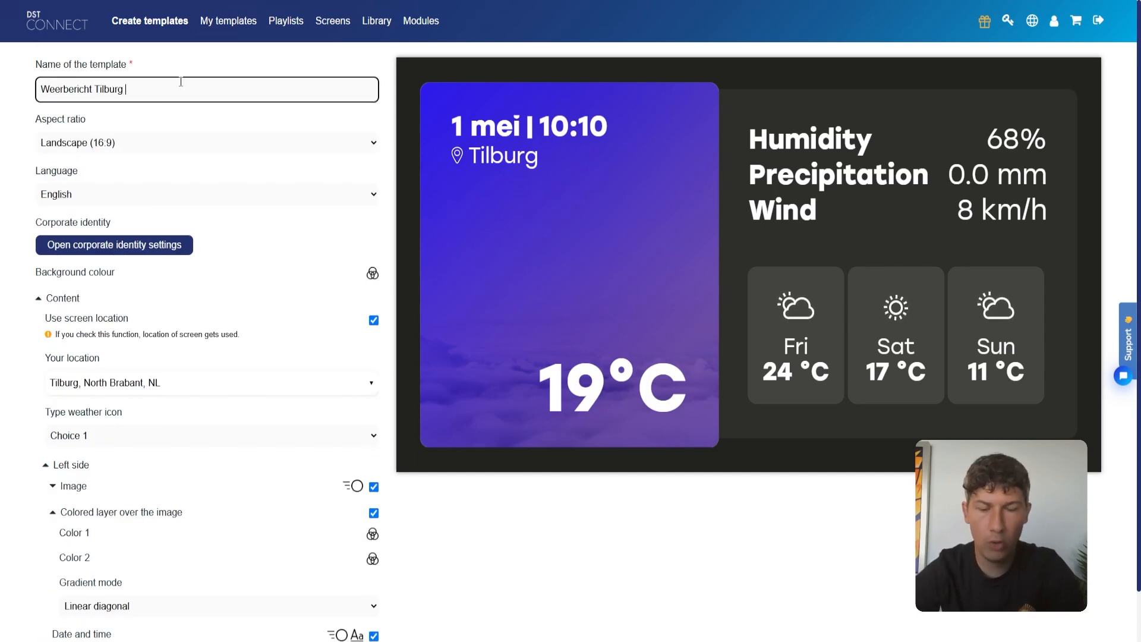
text(demo)
scroll(133, 281, down, 2)
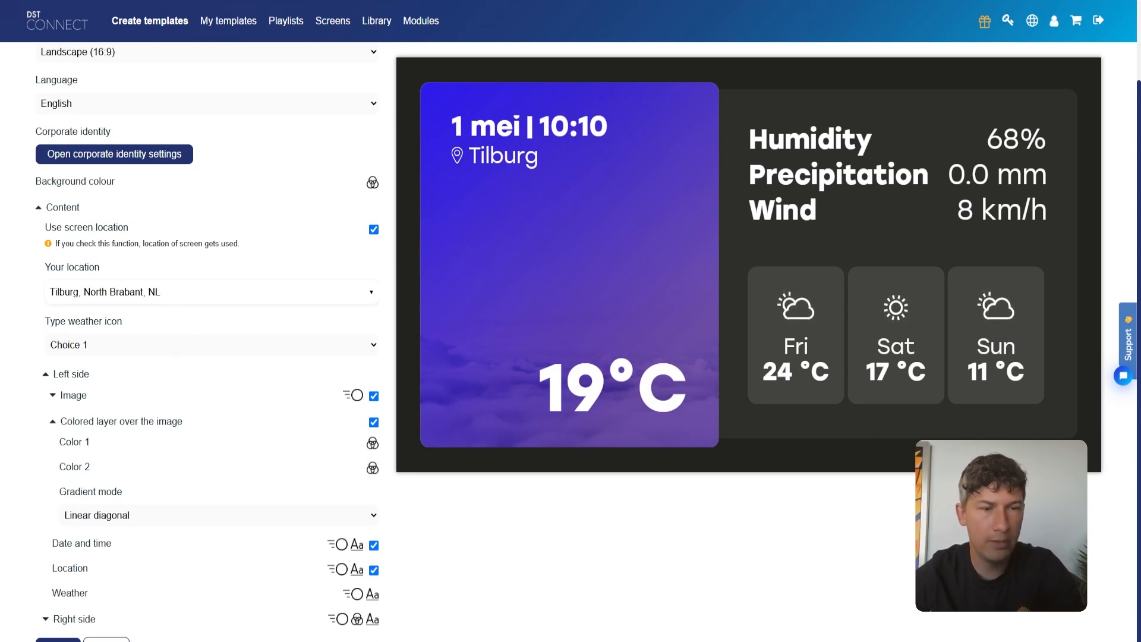
click(71, 640)
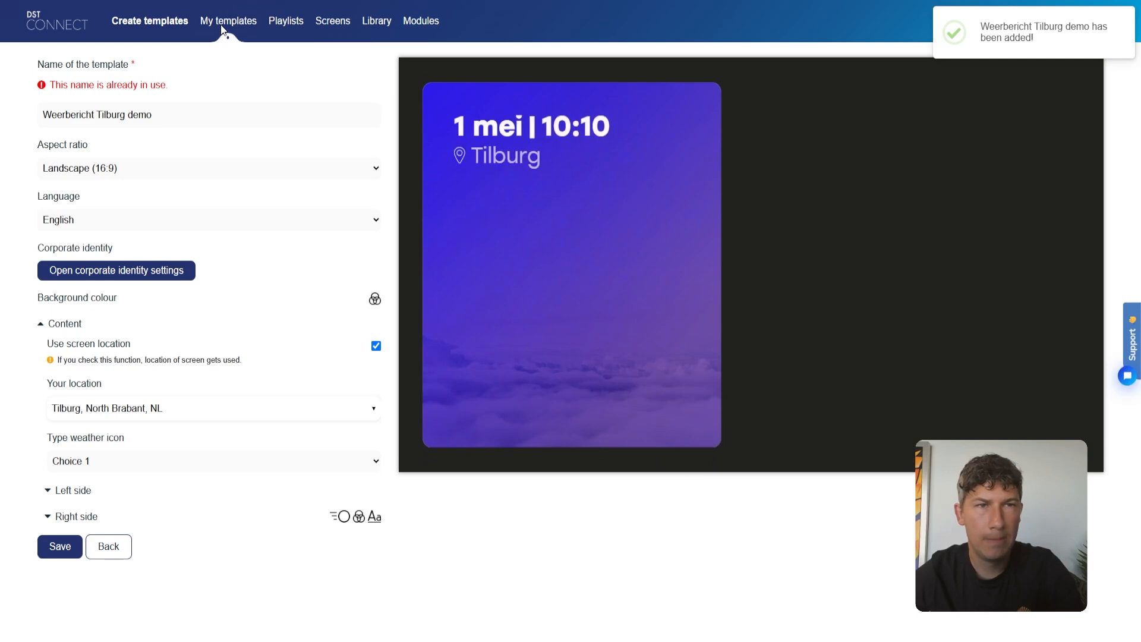
Review the list of saved templates in My templates and preview Weerbericht Tilburg demo.
click(226, 24)
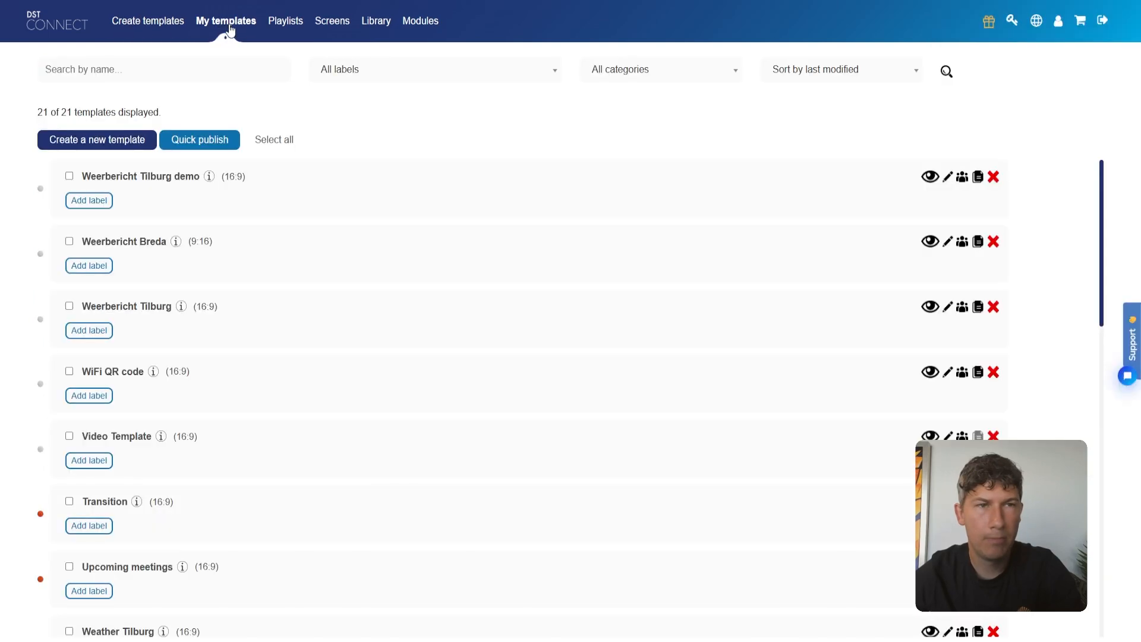
drag(194, 177, 83, 177)
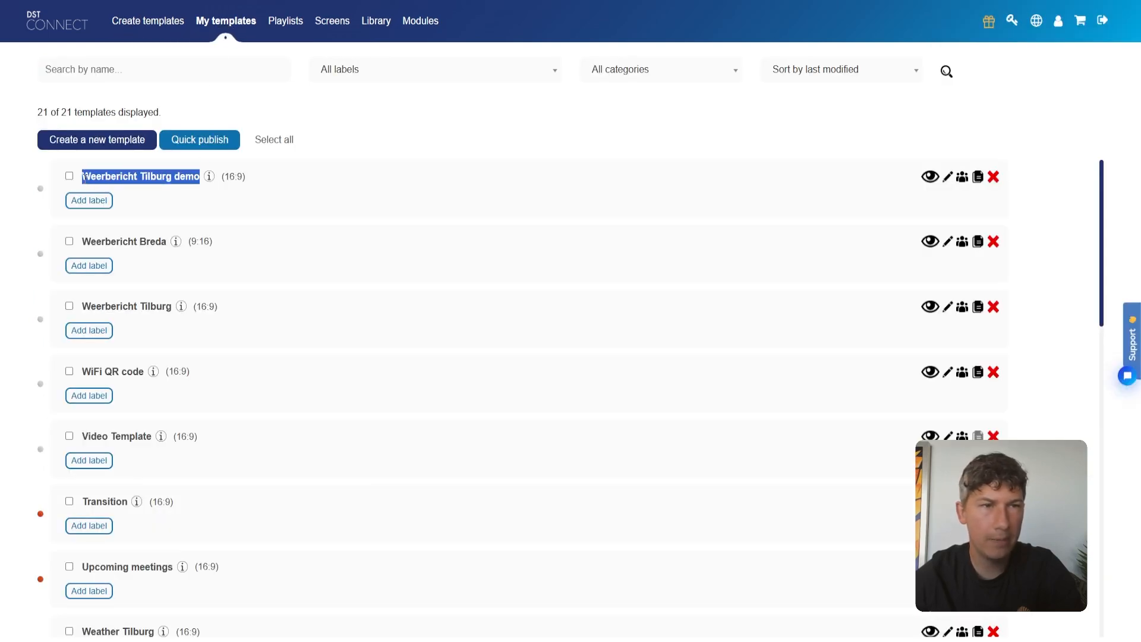
click(89, 179)
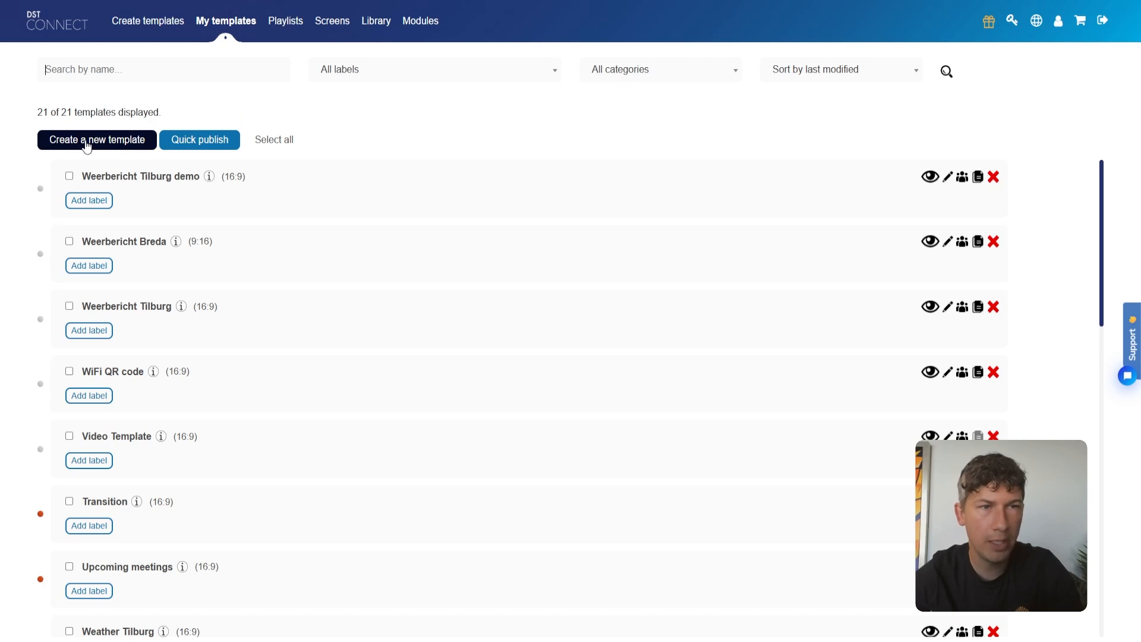
drag(39, 112, 150, 114)
click(149, 116)
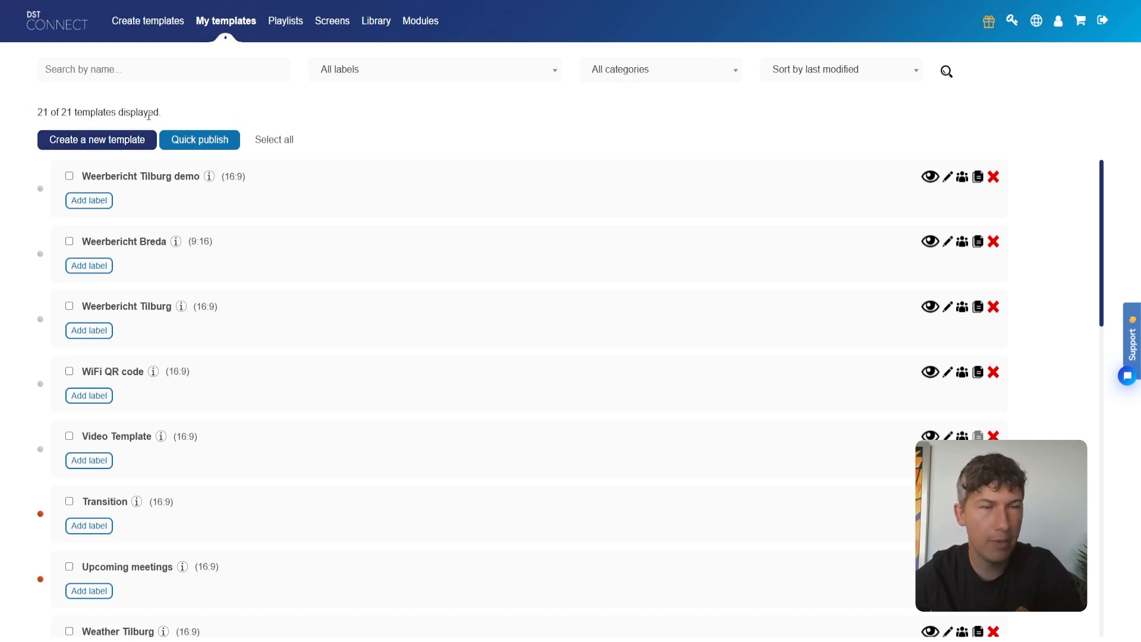
drag(116, 177, 172, 177)
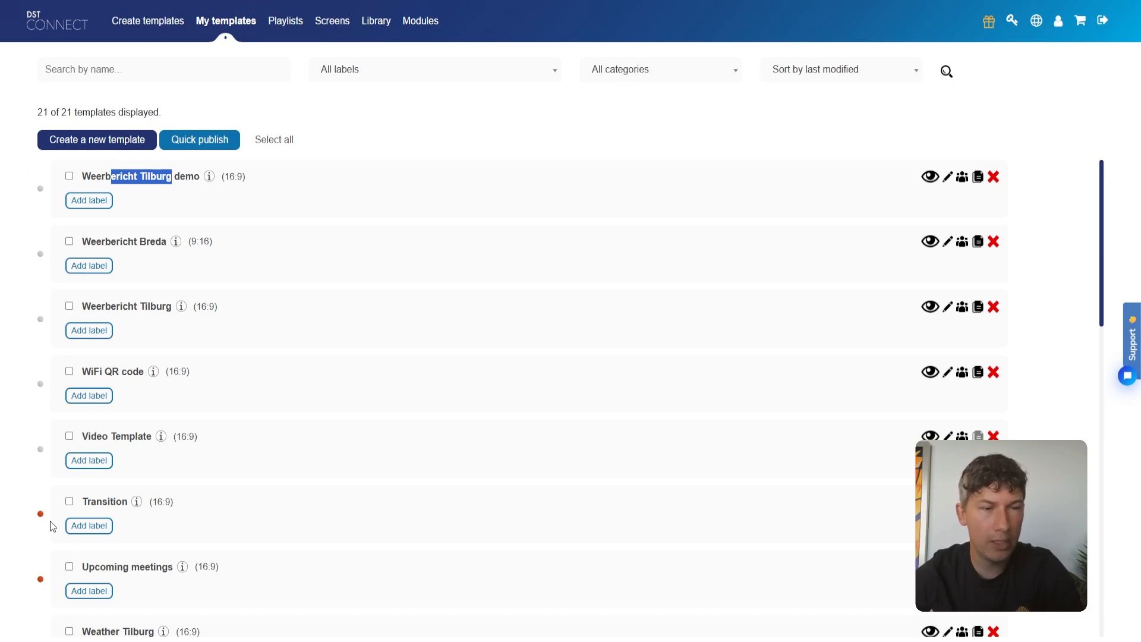
click(34, 636)
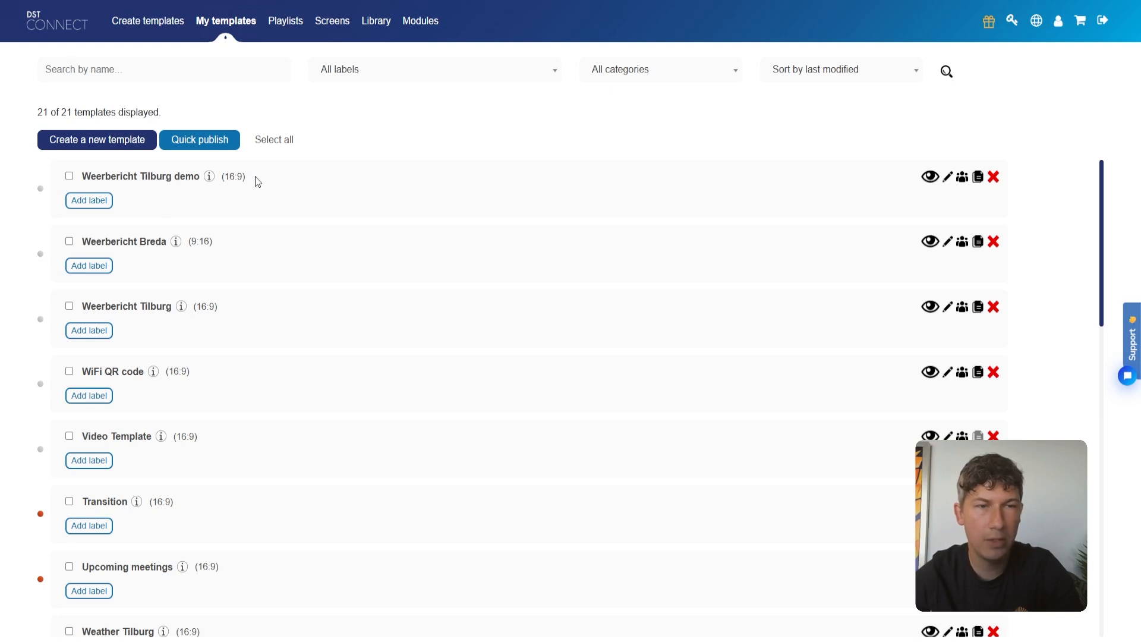
click(931, 179)
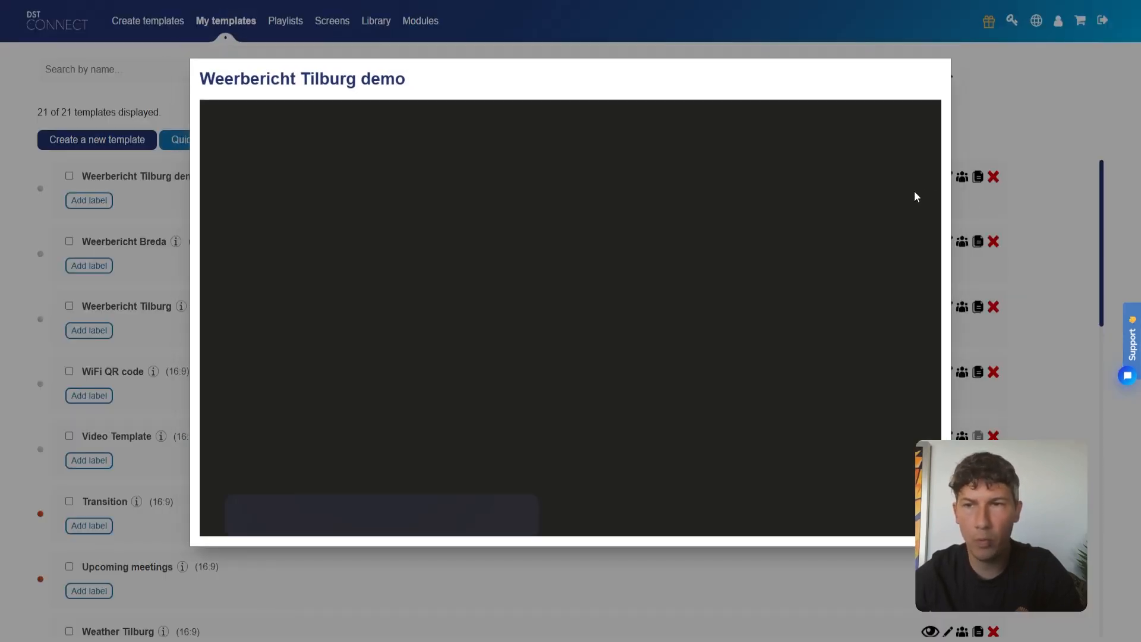
click(1026, 206)
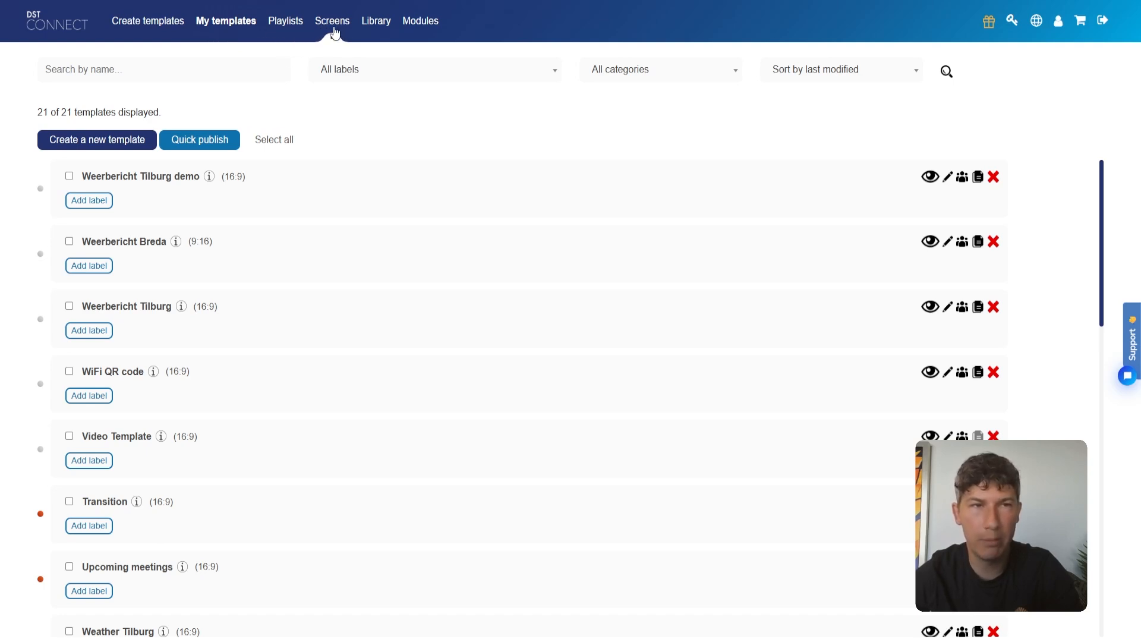
Review the playlists overview, examining the All screens playlist's details and its aspect ratio and template information.
click(286, 29)
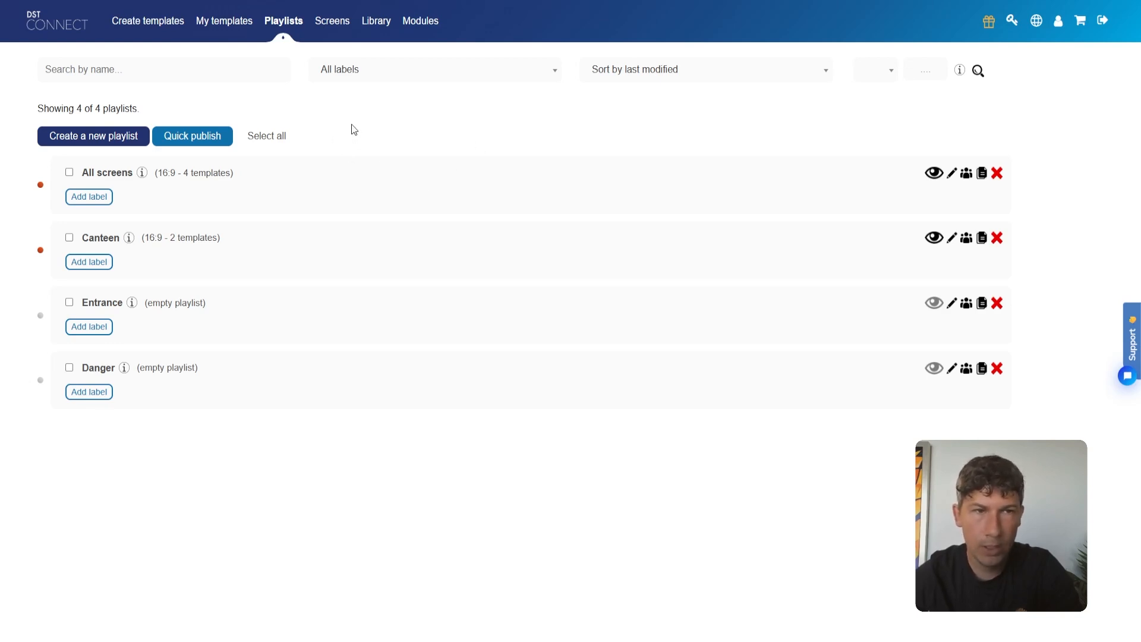
drag(133, 174, 81, 174)
mouse_move(142, 179)
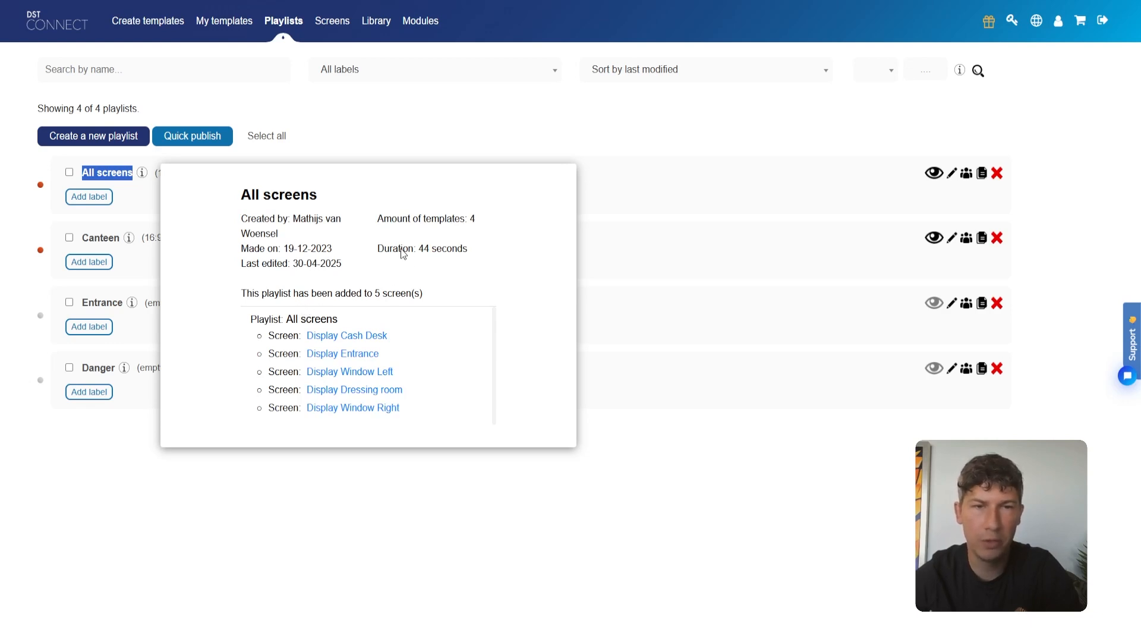
click(654, 494)
drag(185, 173, 231, 173)
click(232, 174)
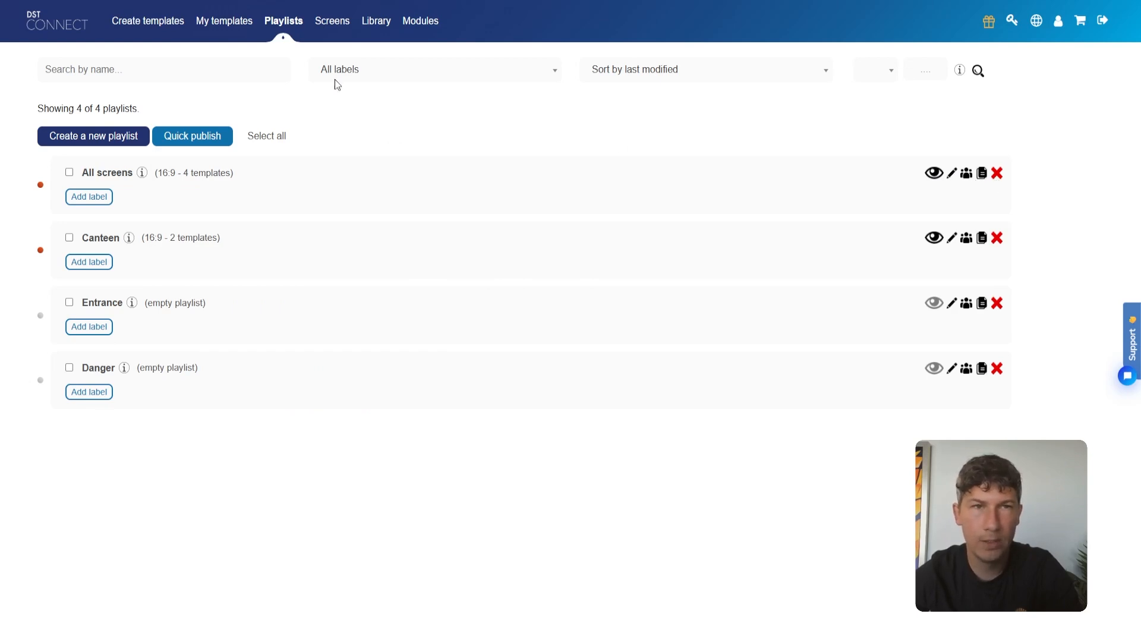
Review the screens overview, look at the management page of Display Entrance, and return to the overview.
click(332, 24)
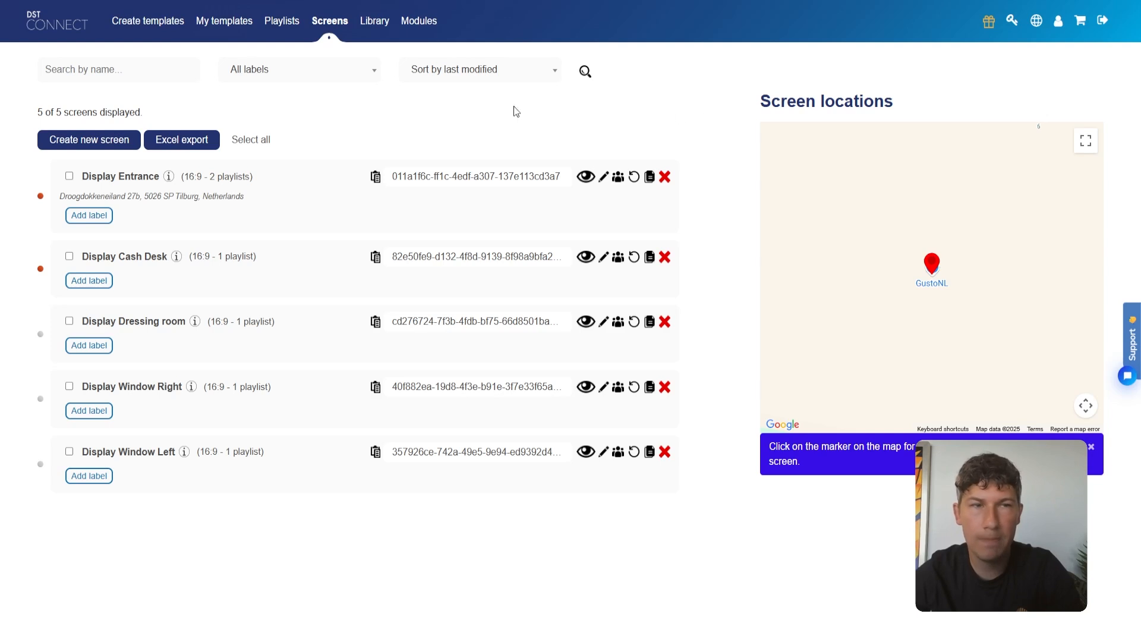
click(604, 178)
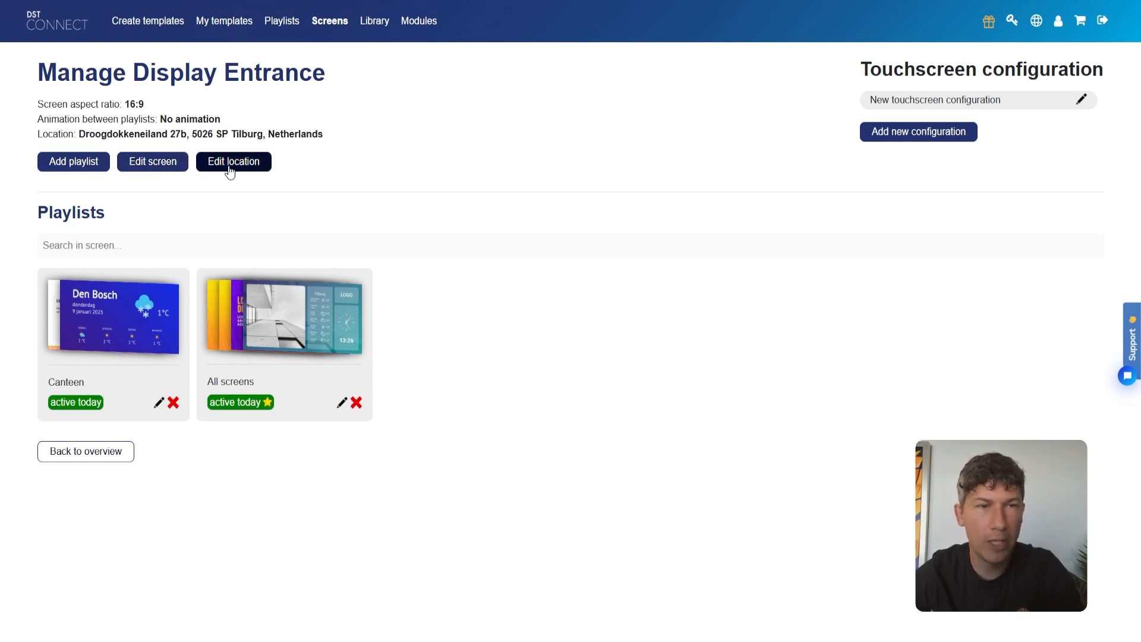
click(329, 24)
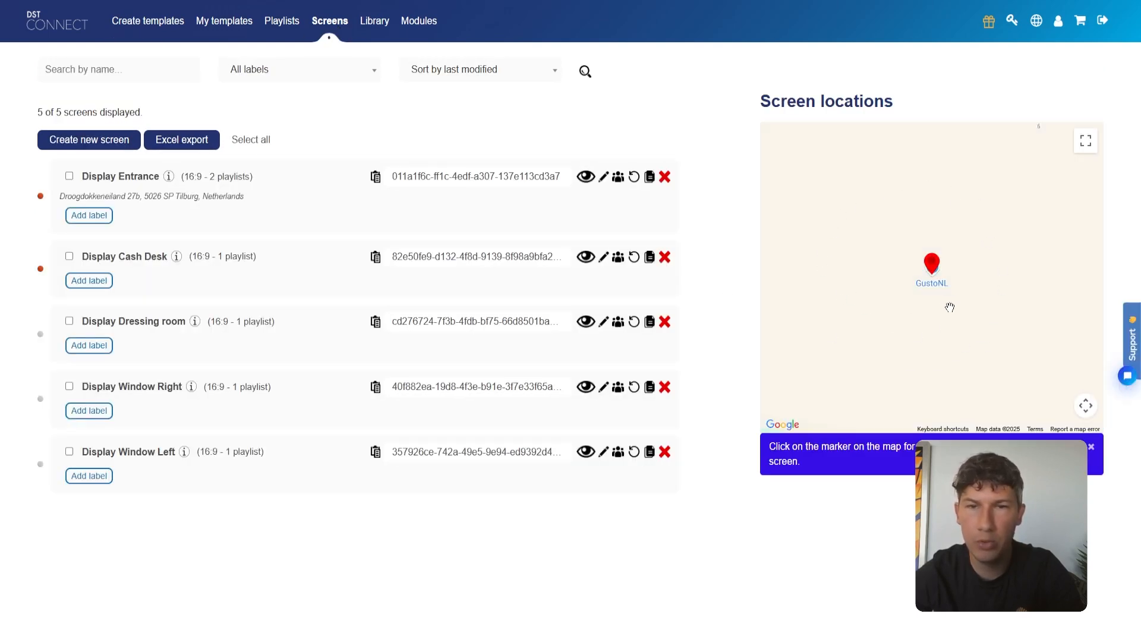
Try adding the Canteen playlist to Display Entrance with Always play off and Display from and Display until enabled, and cancel the form.
click(603, 178)
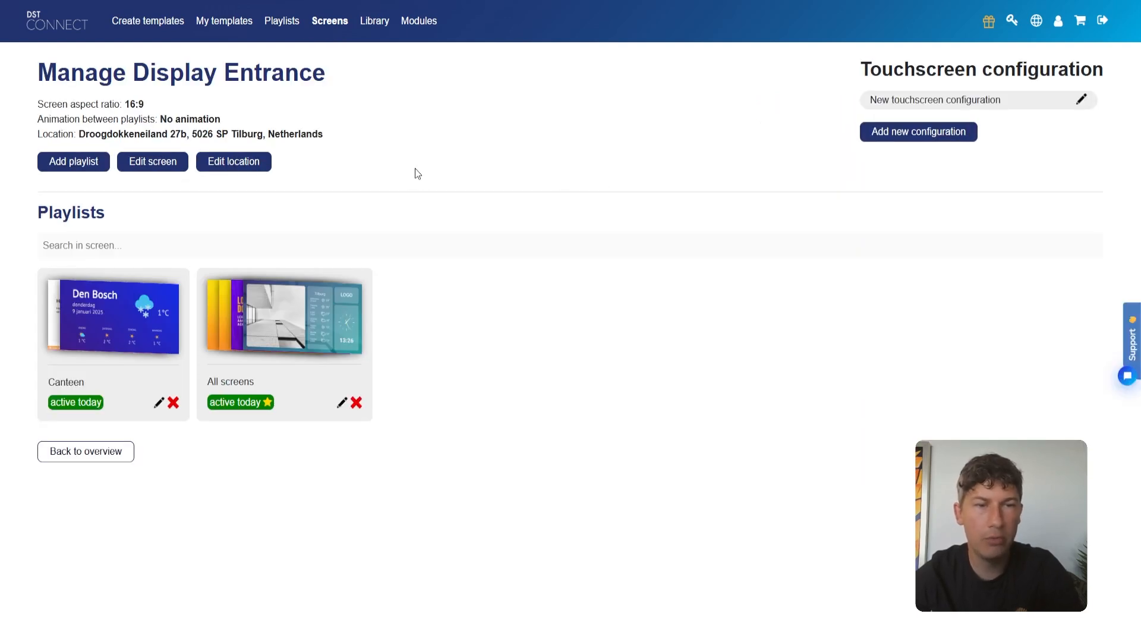
click(75, 161)
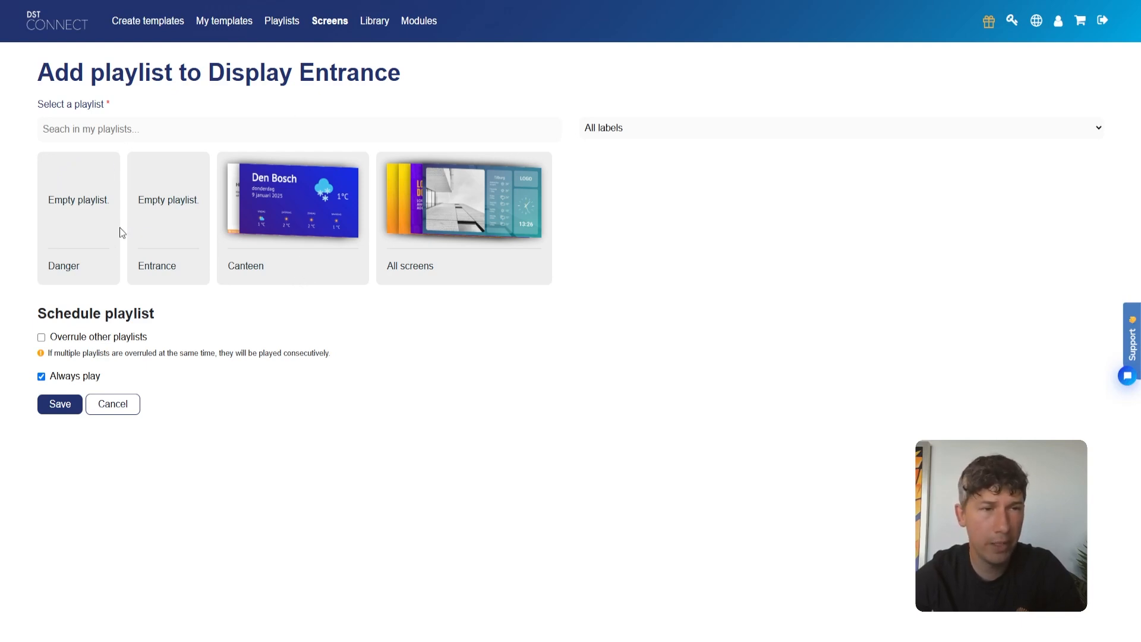
click(287, 222)
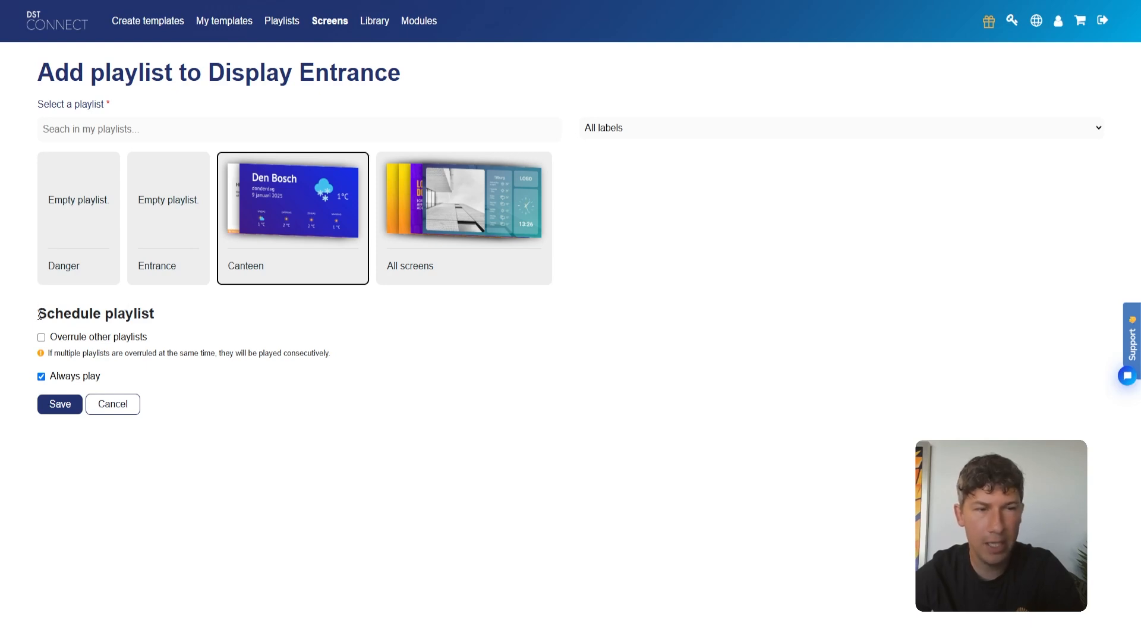
click(58, 383)
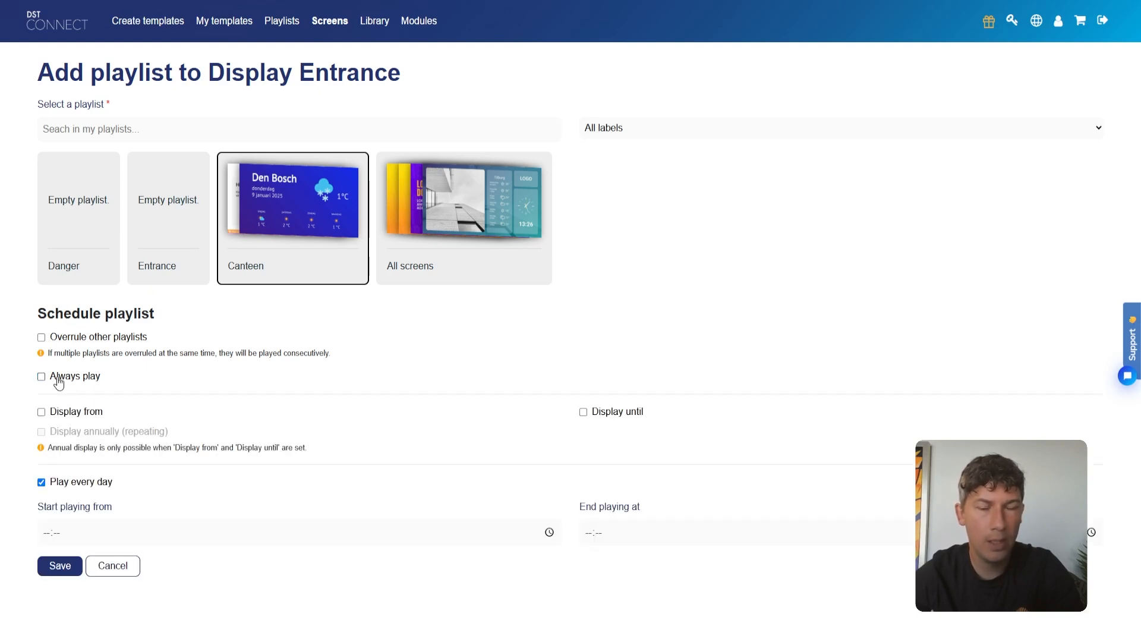
click(71, 414)
click(599, 419)
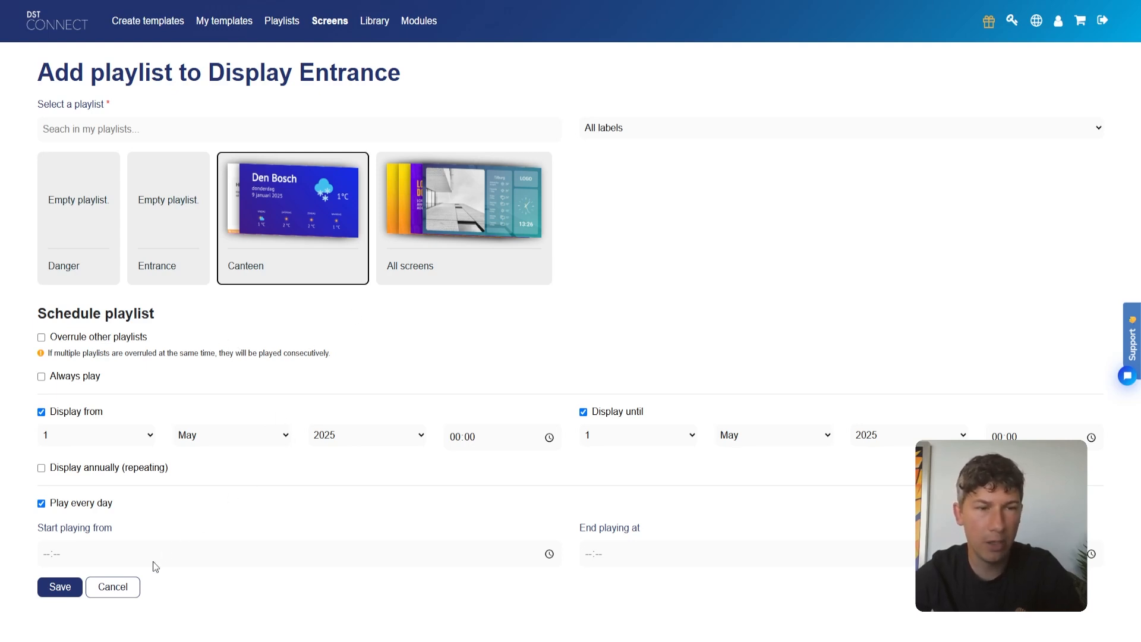
click(135, 591)
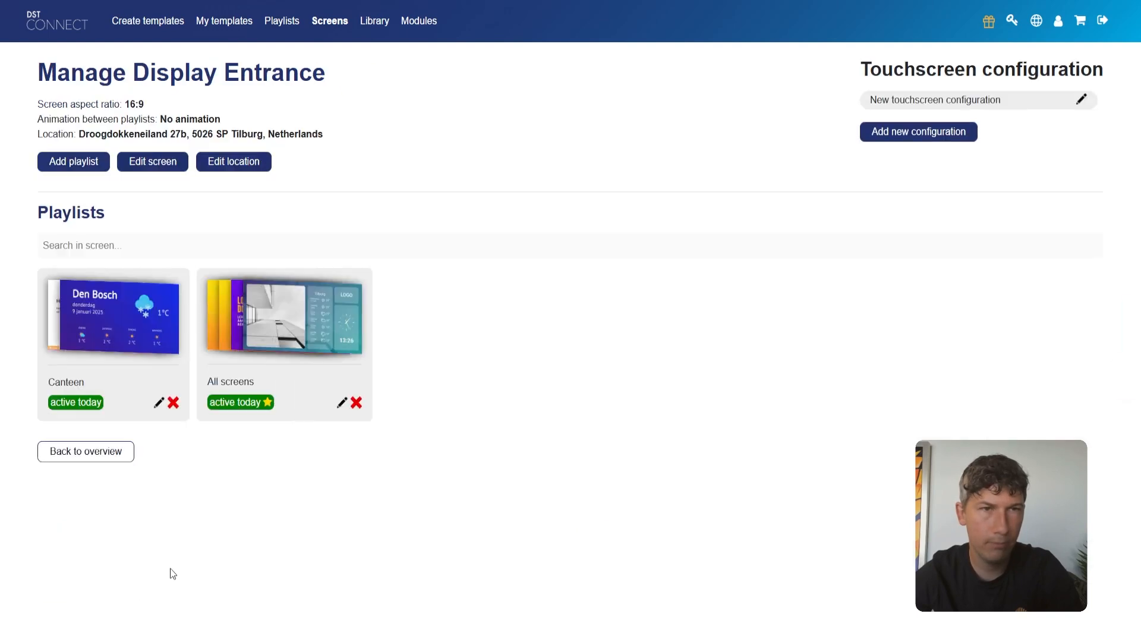
In the All screens playlist, start adding Weerbericht Tilburg demo as a slide with a playback time of 12 seconds.
click(282, 30)
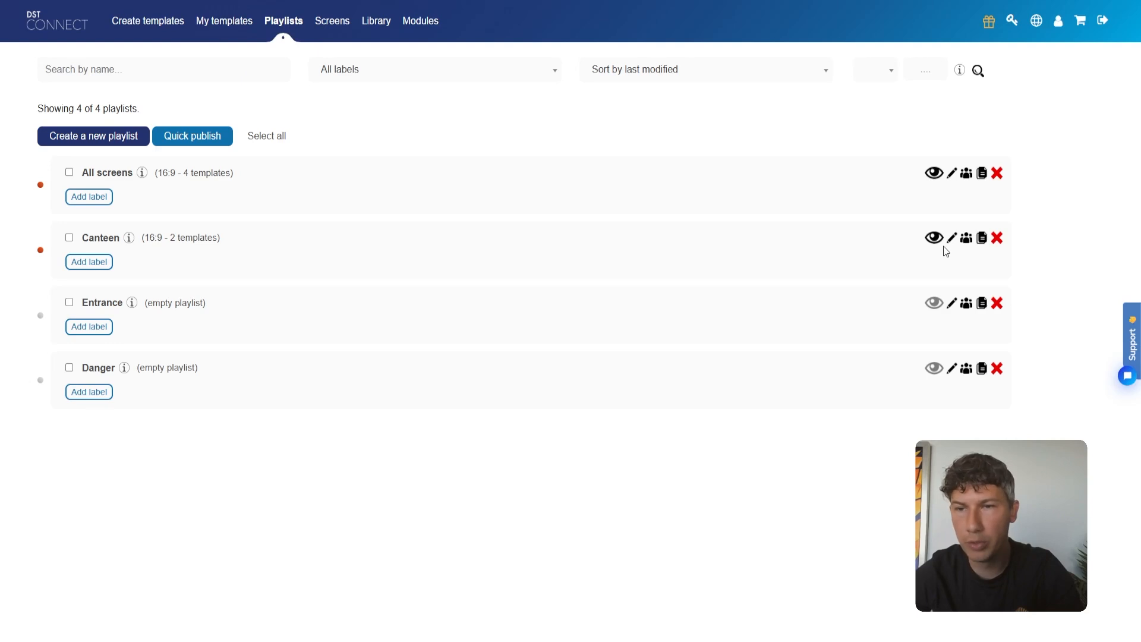
click(953, 175)
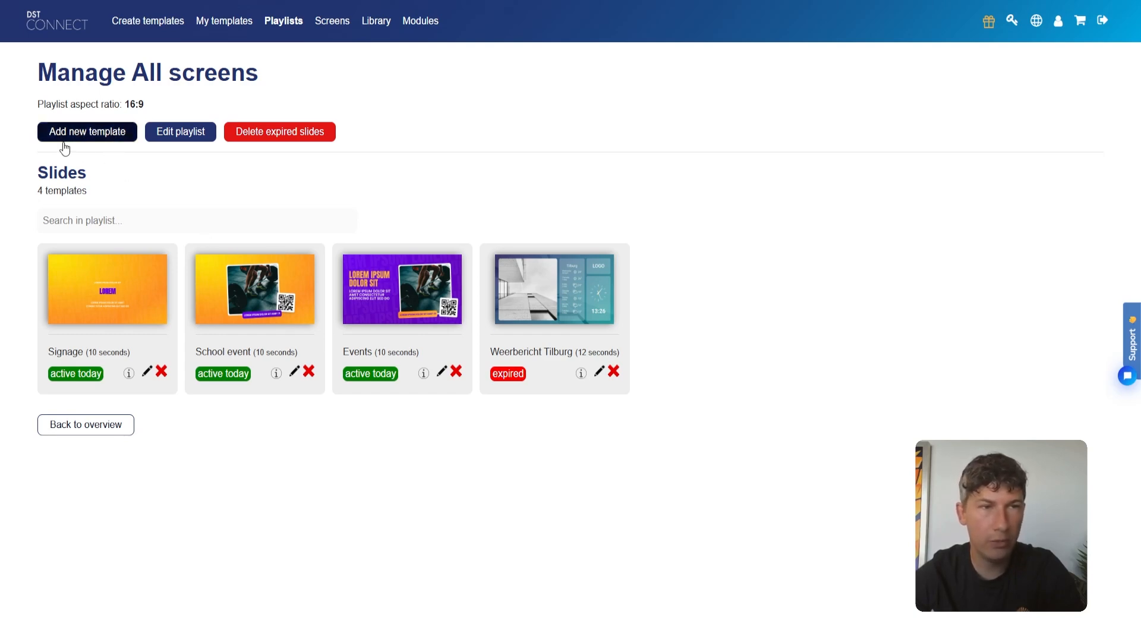
click(92, 138)
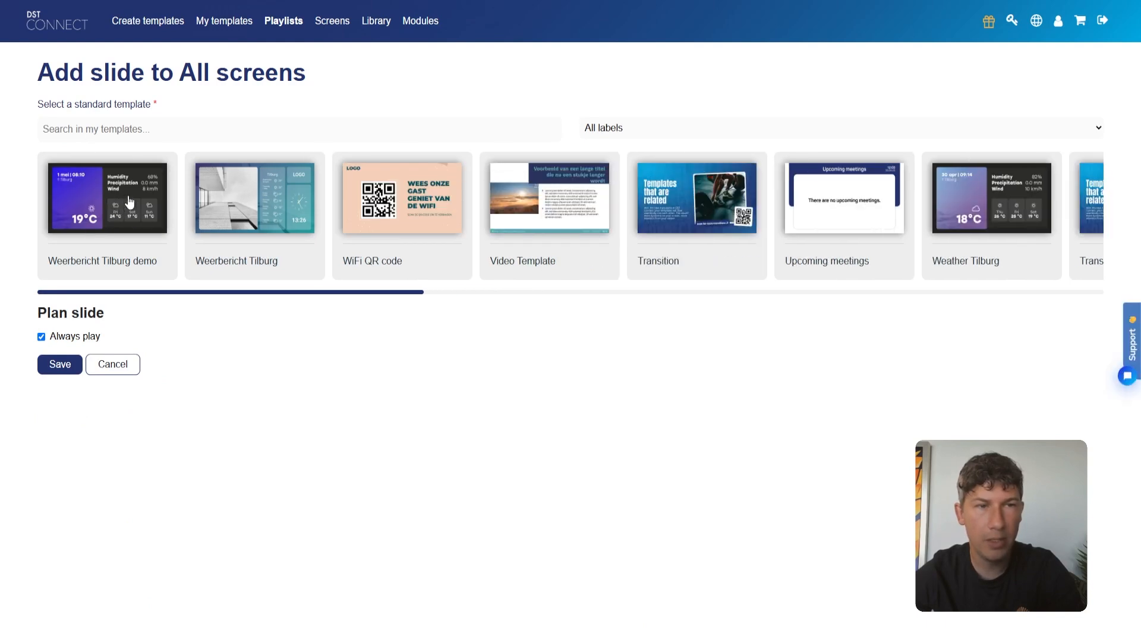
click(109, 211)
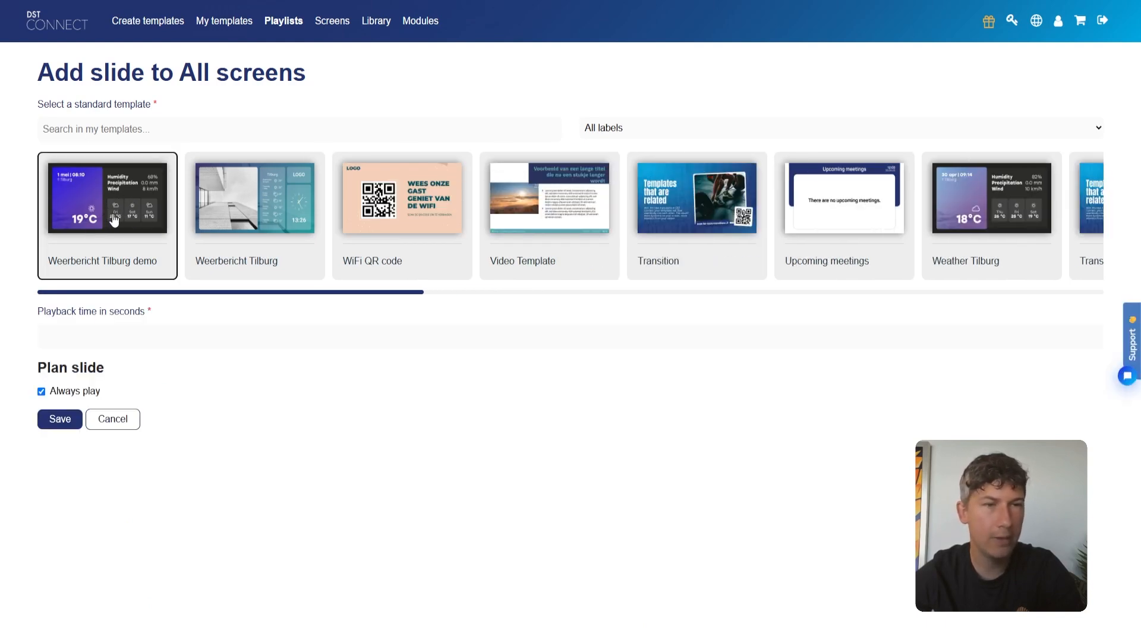
click(109, 337)
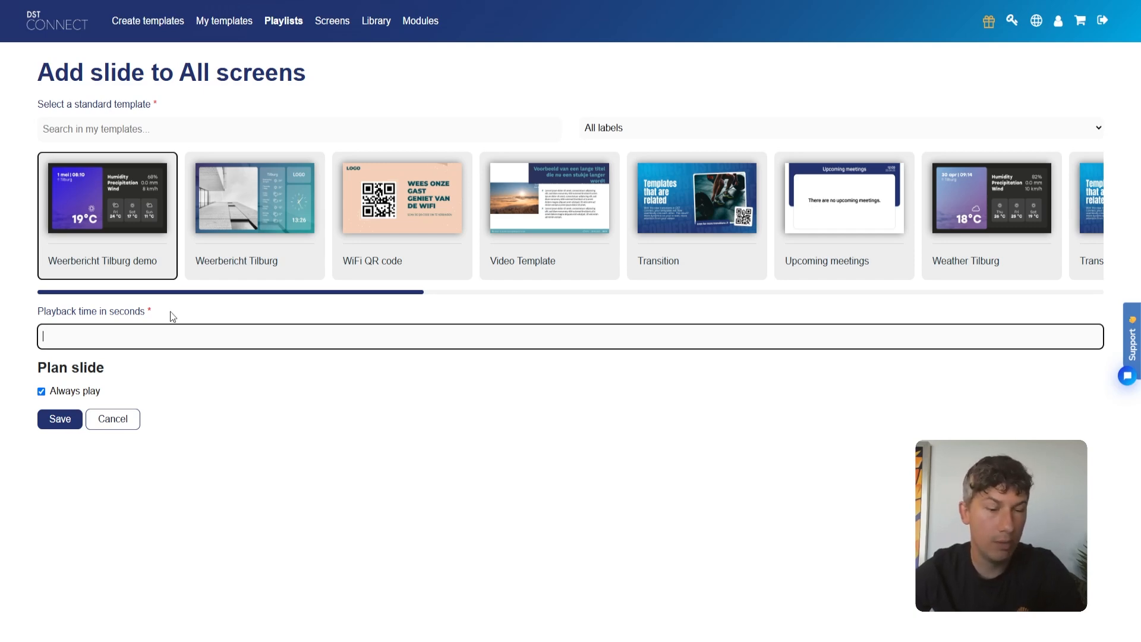
text(12)
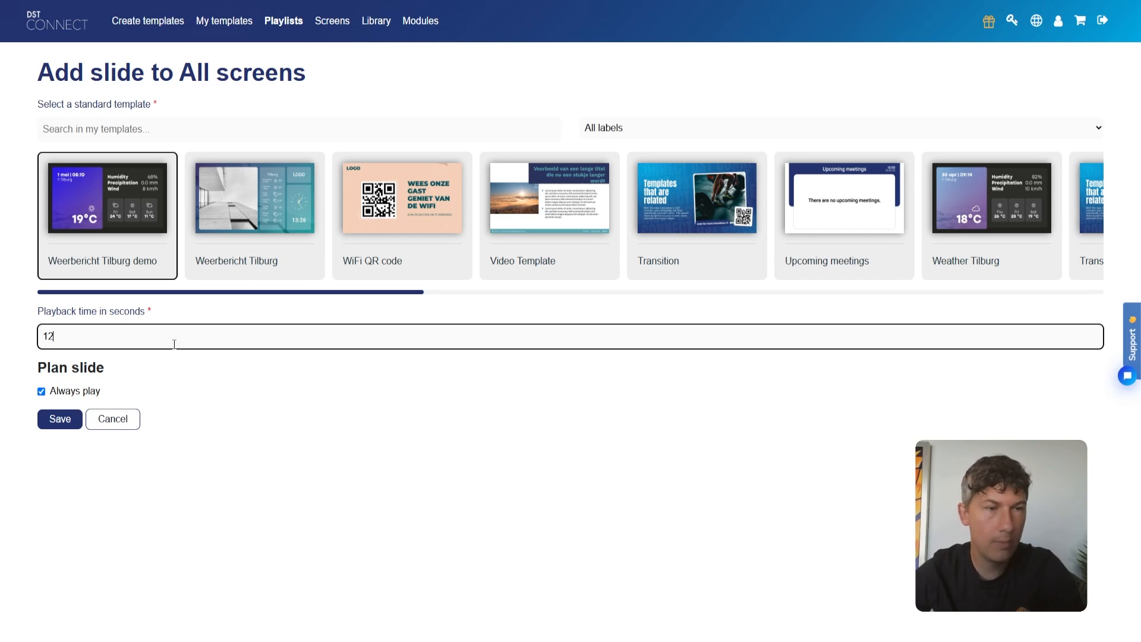
Try planning the slide with Always play off and display start and end dates, and cancel adding it.
click(95, 397)
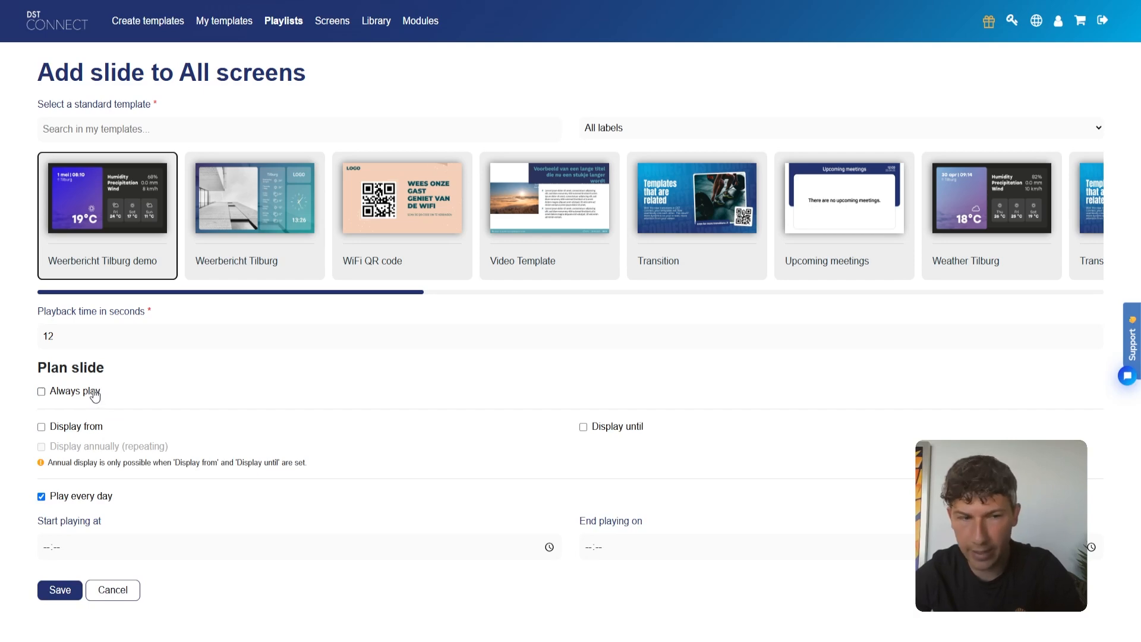
click(83, 432)
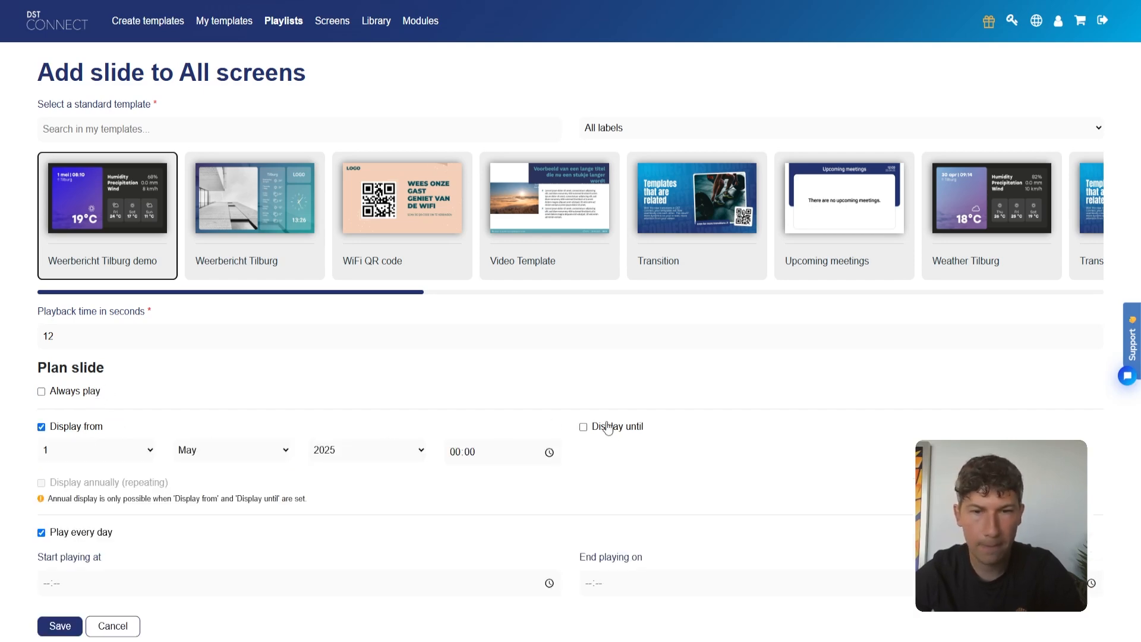
click(615, 431)
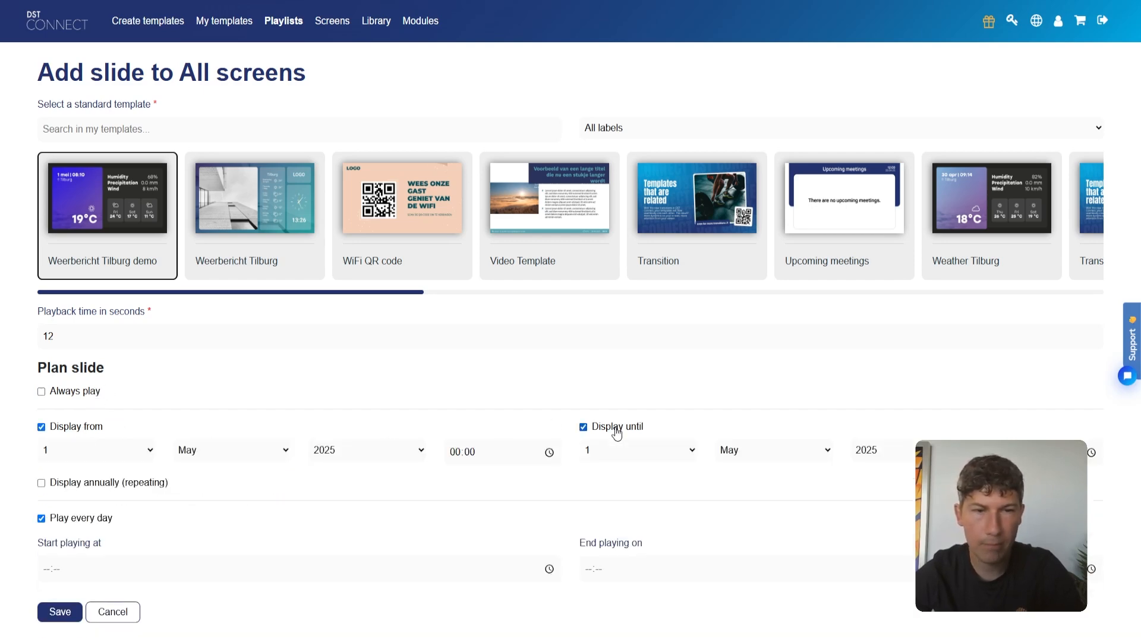
click(616, 433)
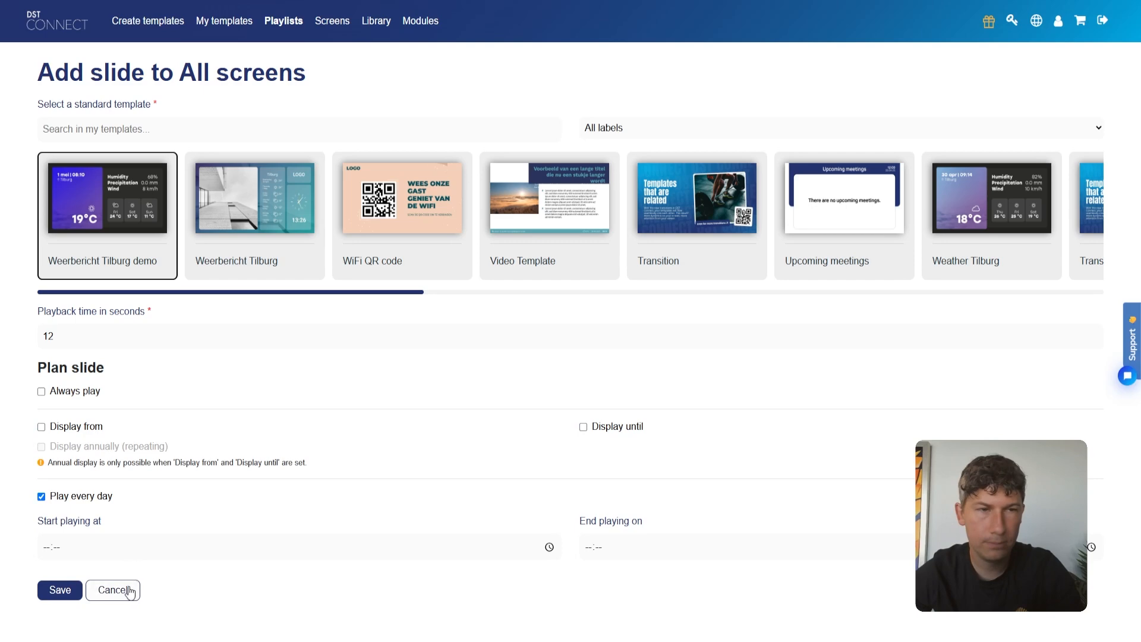
click(130, 593)
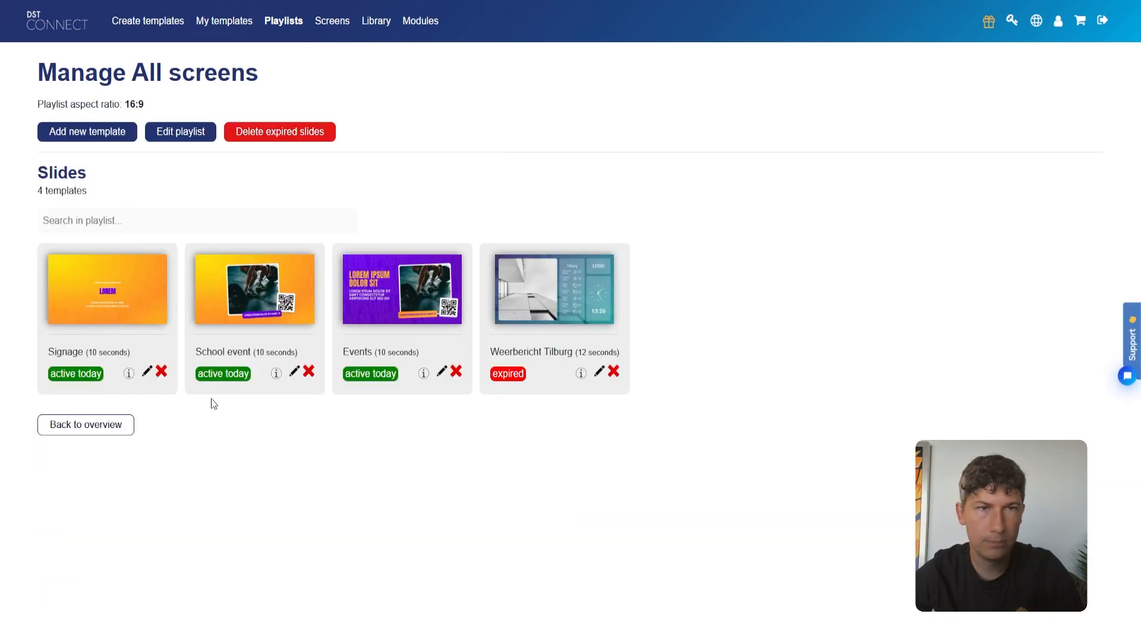
Open Quick Publish for My templates and examine its template list, playlists and scheduling settings.
click(233, 30)
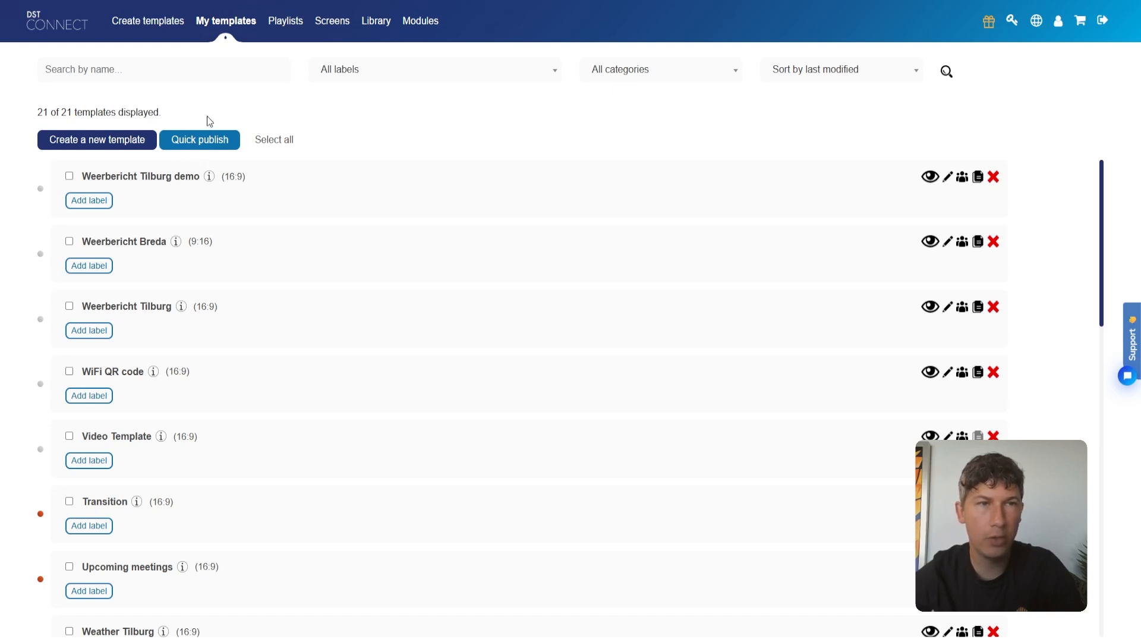
click(286, 27)
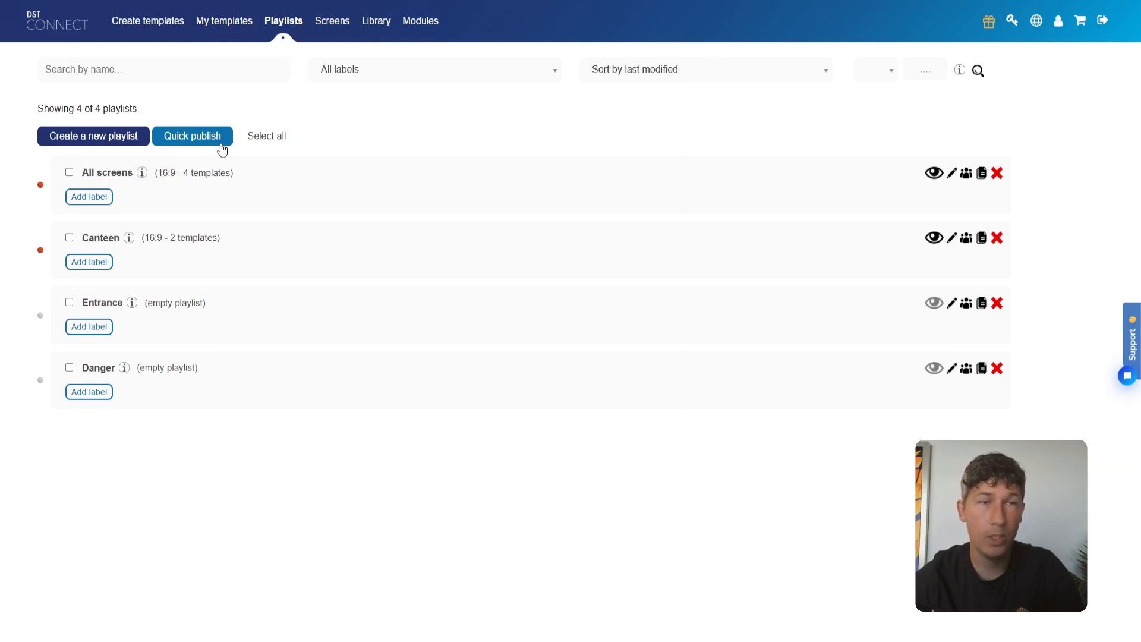
click(237, 25)
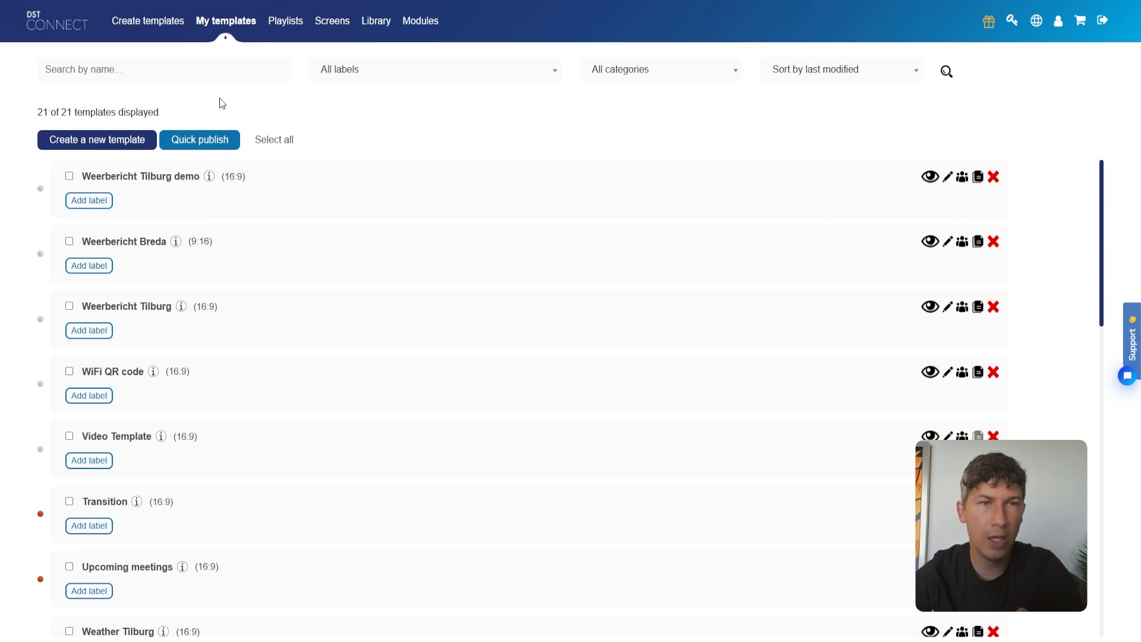
click(209, 142)
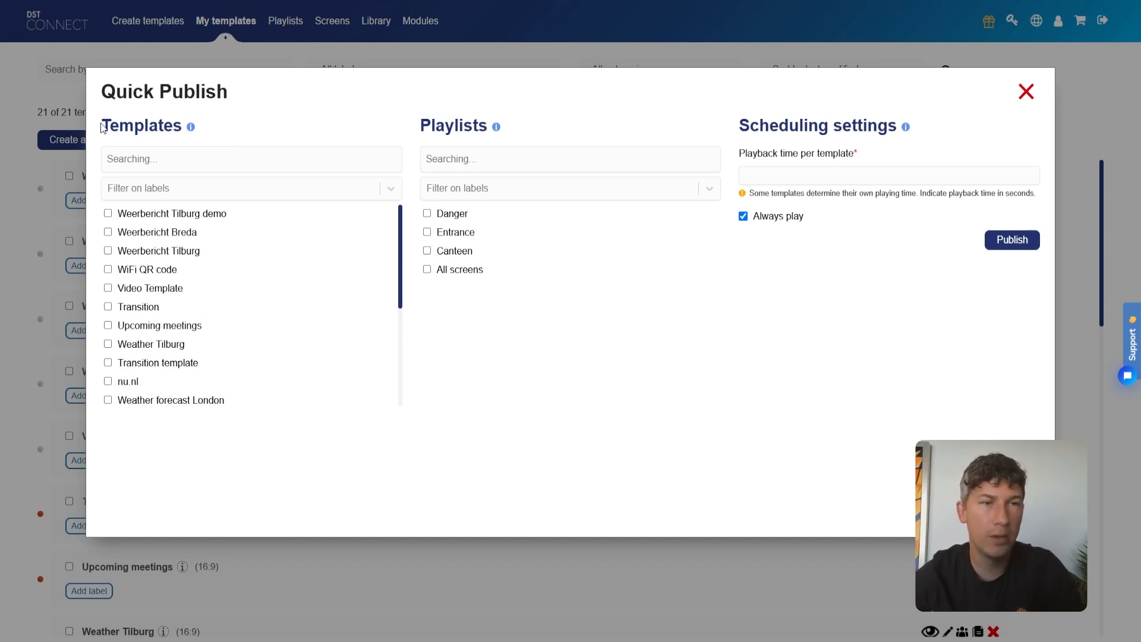
drag(102, 128, 182, 127)
scroll(189, 248, down, 1)
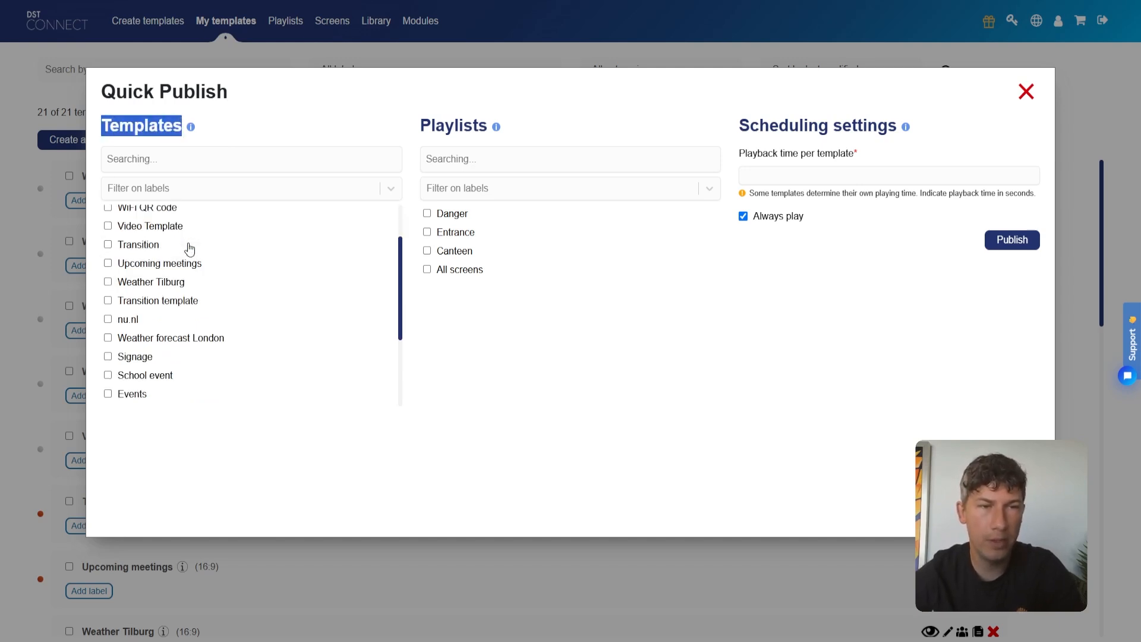
scroll(189, 248, down, 2)
scroll(184, 303, up, 3)
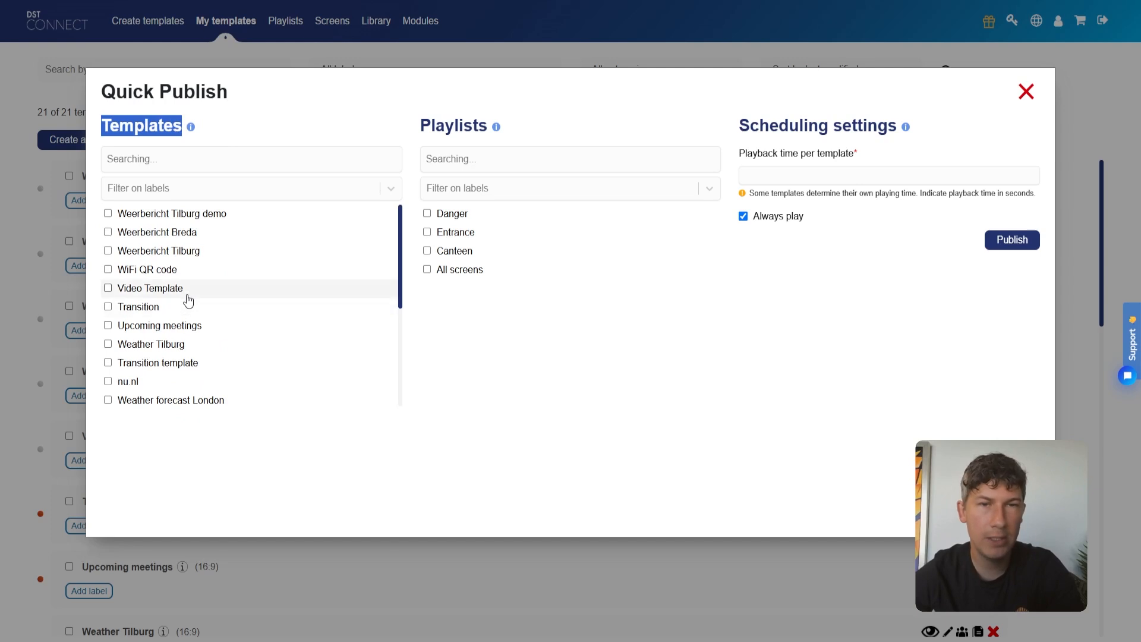
drag(488, 126, 426, 123)
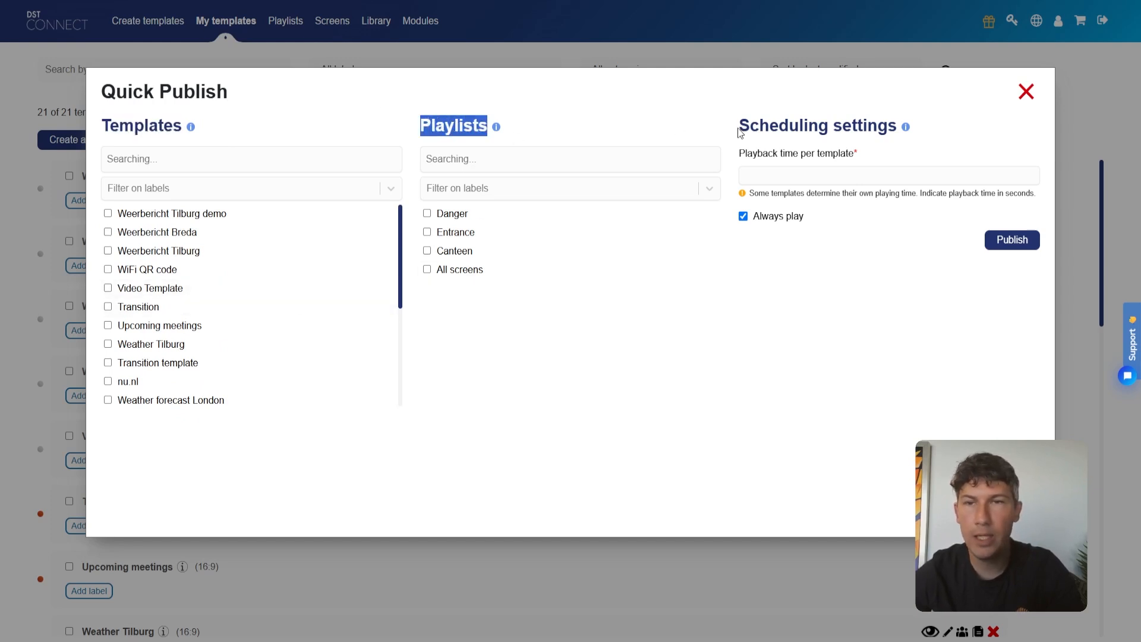
drag(739, 126, 901, 132)
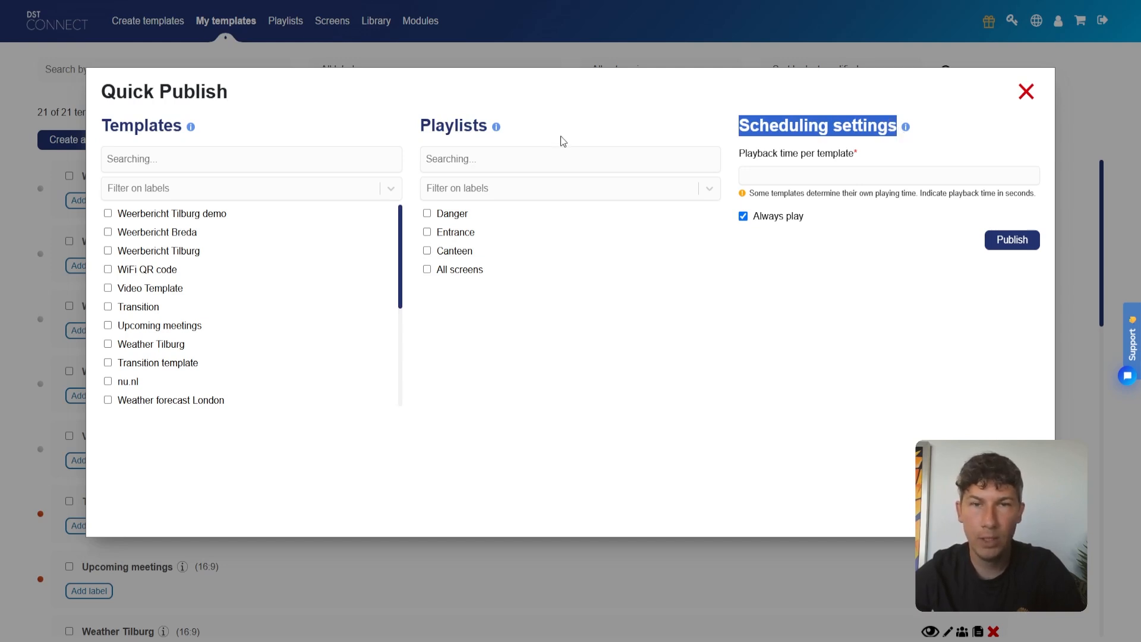
Select Weerbericht Tilburg demo, Weerbericht Breda, Weerbericht Tilburg and Video Template for publishing, ordered Breda, Tilburg, Tilburg demo, Video Template.
click(160, 214)
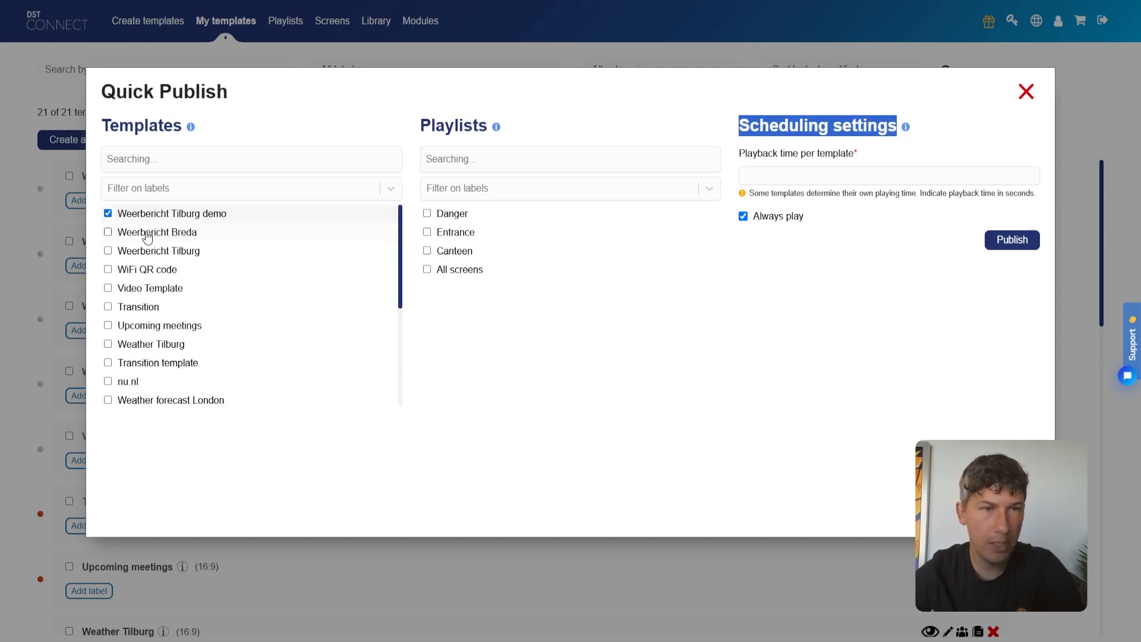
click(146, 233)
click(144, 252)
click(136, 288)
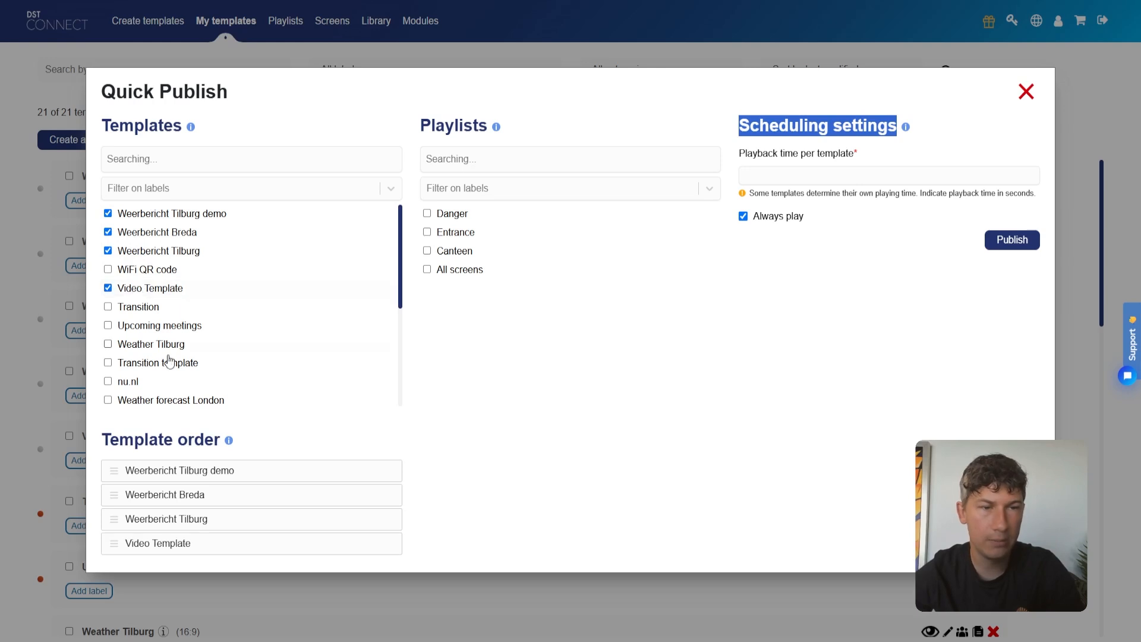
drag(165, 492, 171, 470)
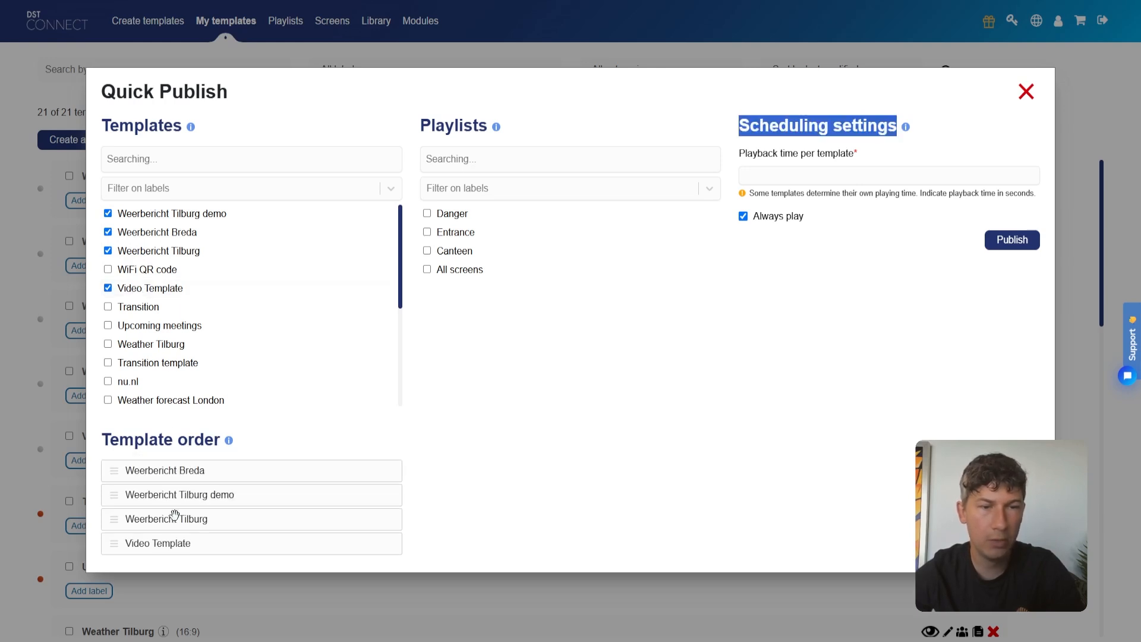
drag(171, 515, 178, 494)
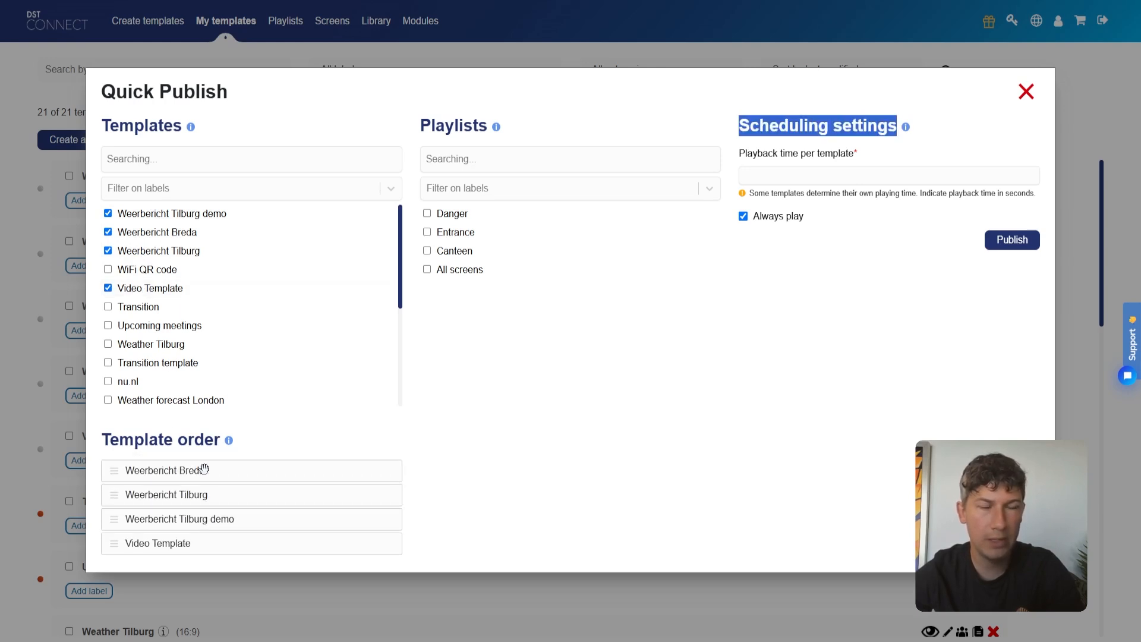
Choose the Danger, Entrance, Canteen and All screens playlists and set the playback time per template to 12 seconds.
click(455, 215)
click(459, 236)
click(458, 250)
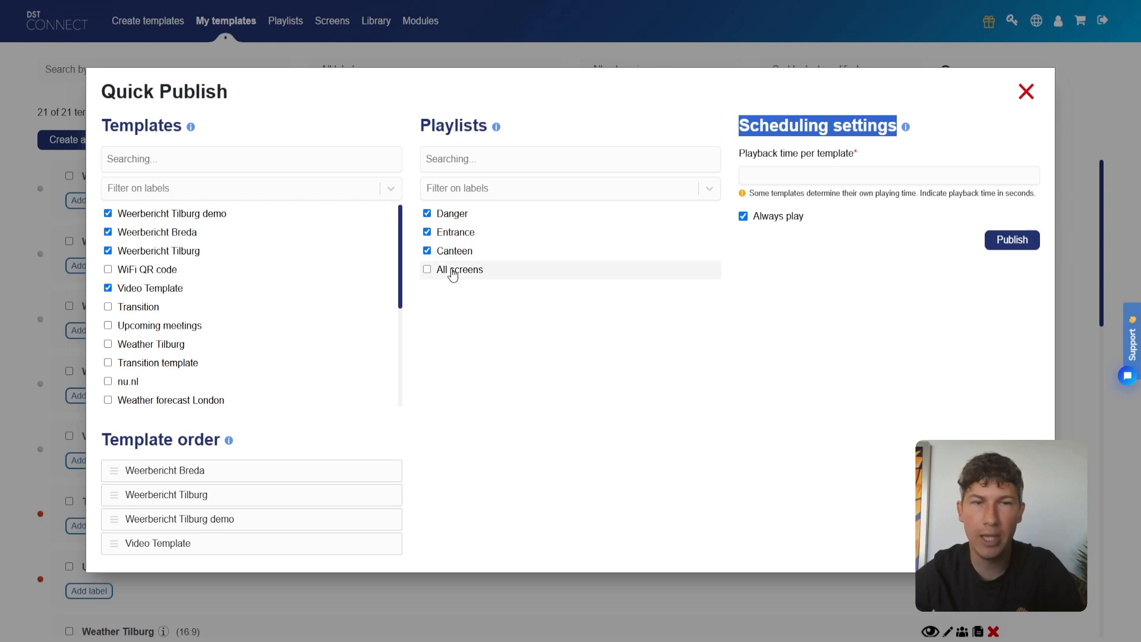
click(452, 274)
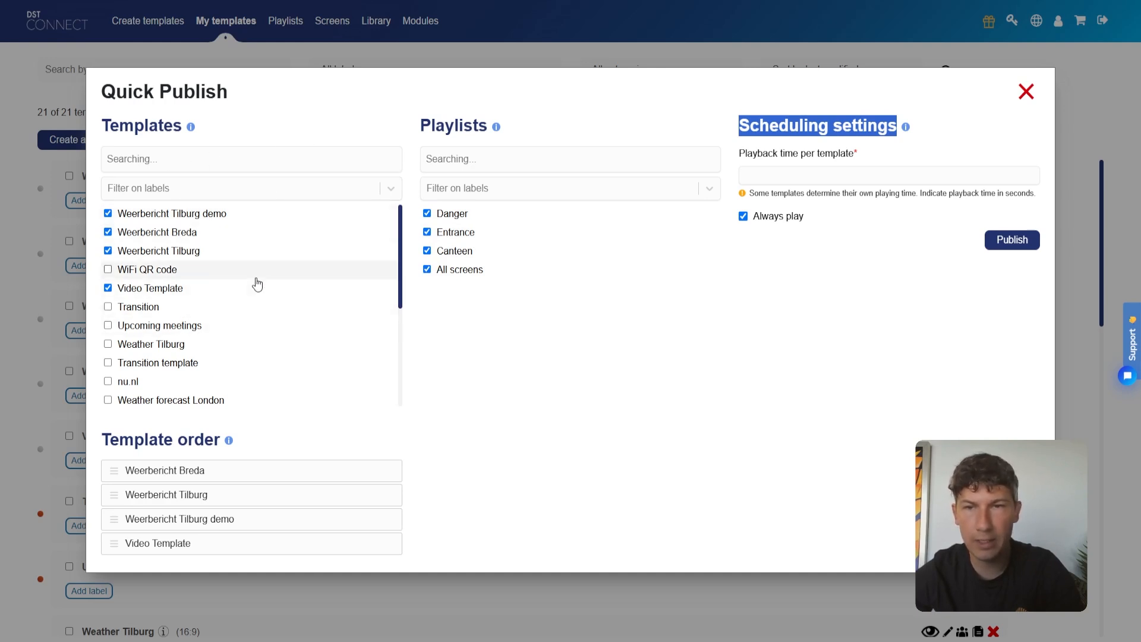
click(814, 175)
text(1)
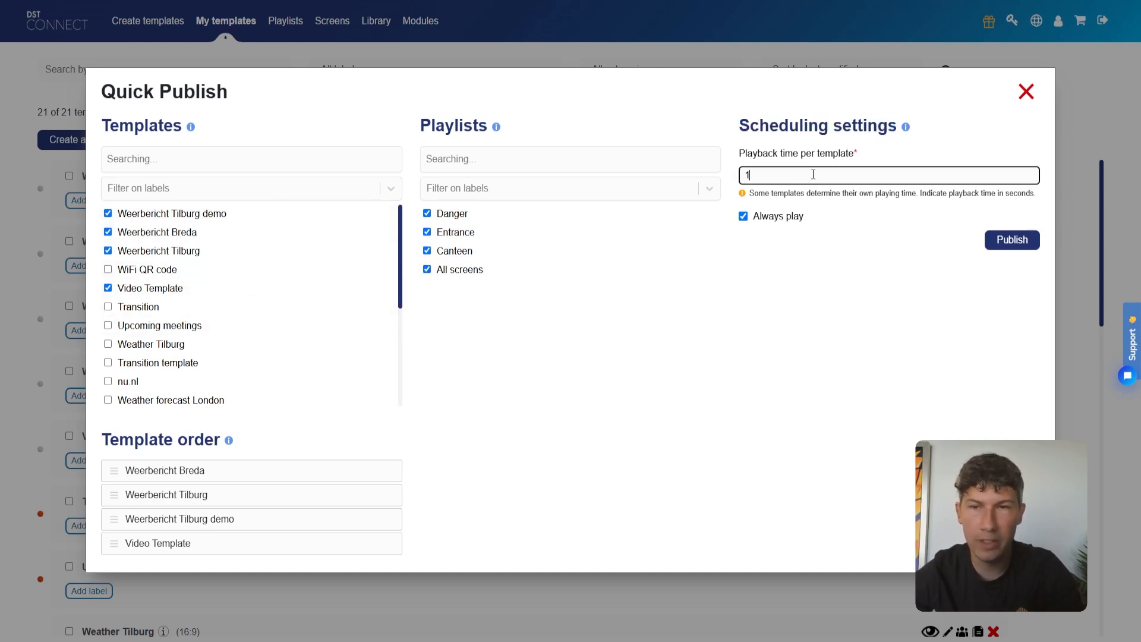
text(2)
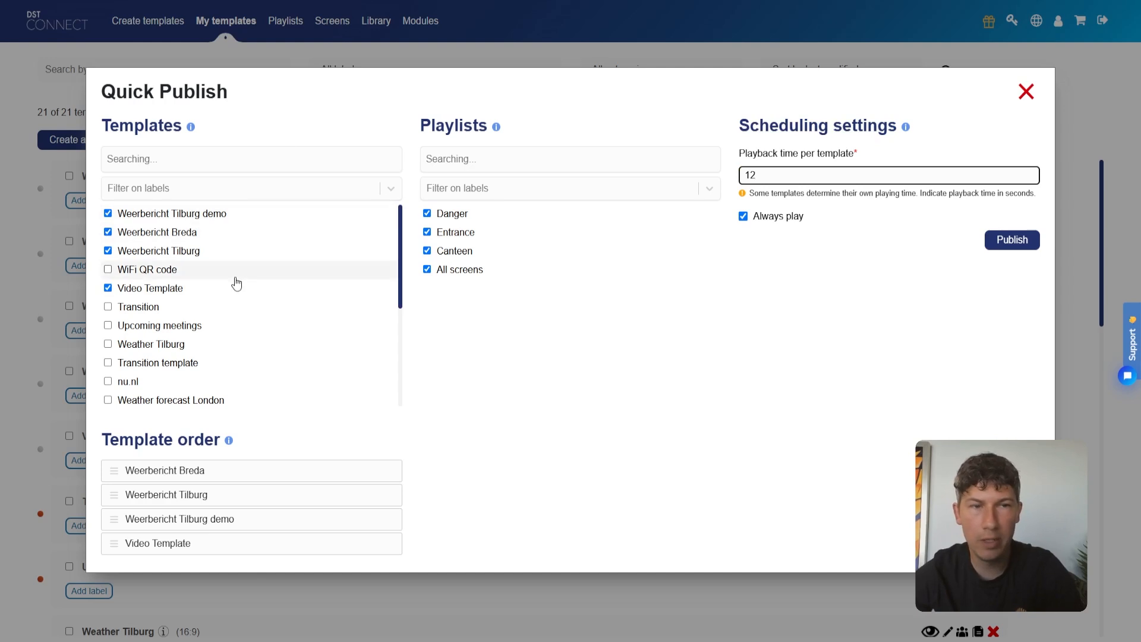
Turn off Always play, enable Display From and Display until, and set the display start to 2025/05/01 00:00.
click(776, 219)
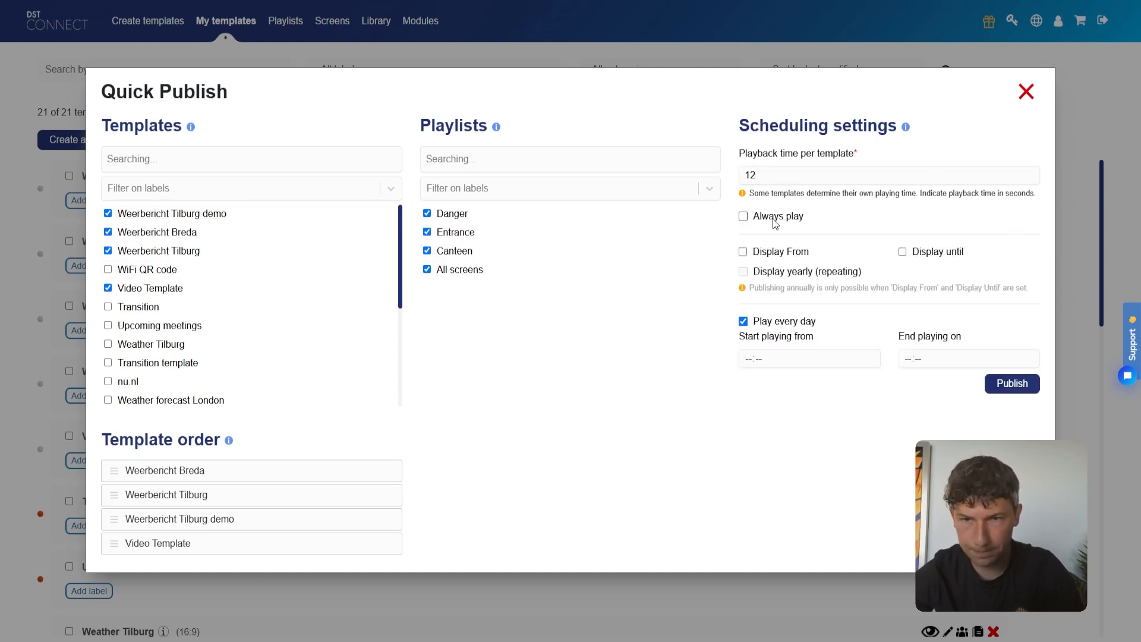
click(781, 249)
click(917, 254)
click(826, 270)
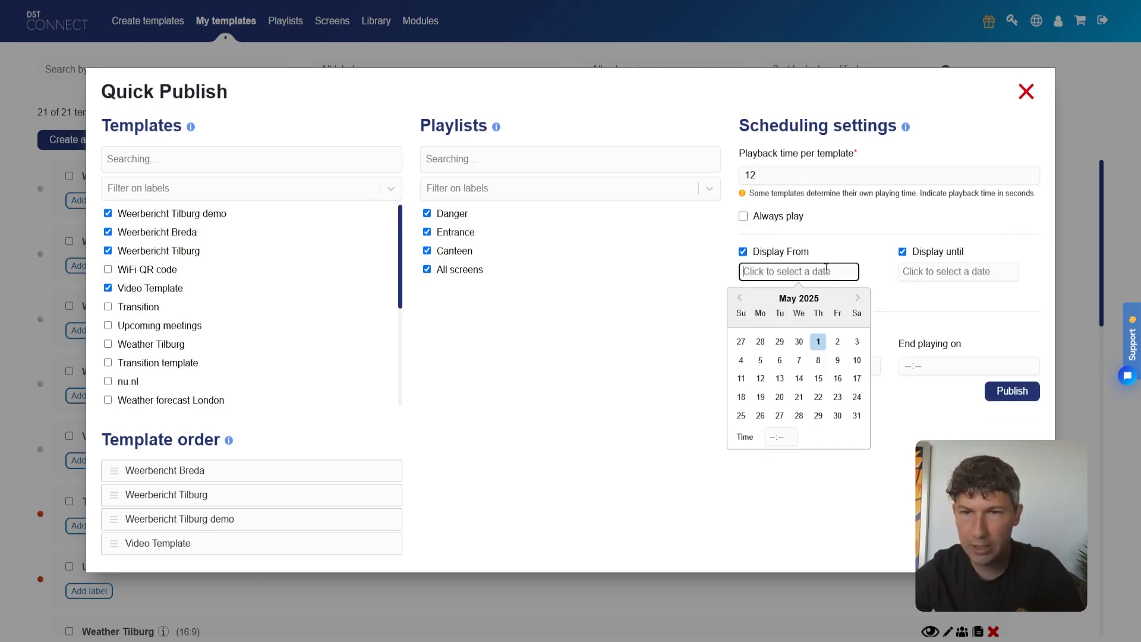
click(818, 341)
Set the Display until date and time to 2025/05/02 23:59.
click(936, 273)
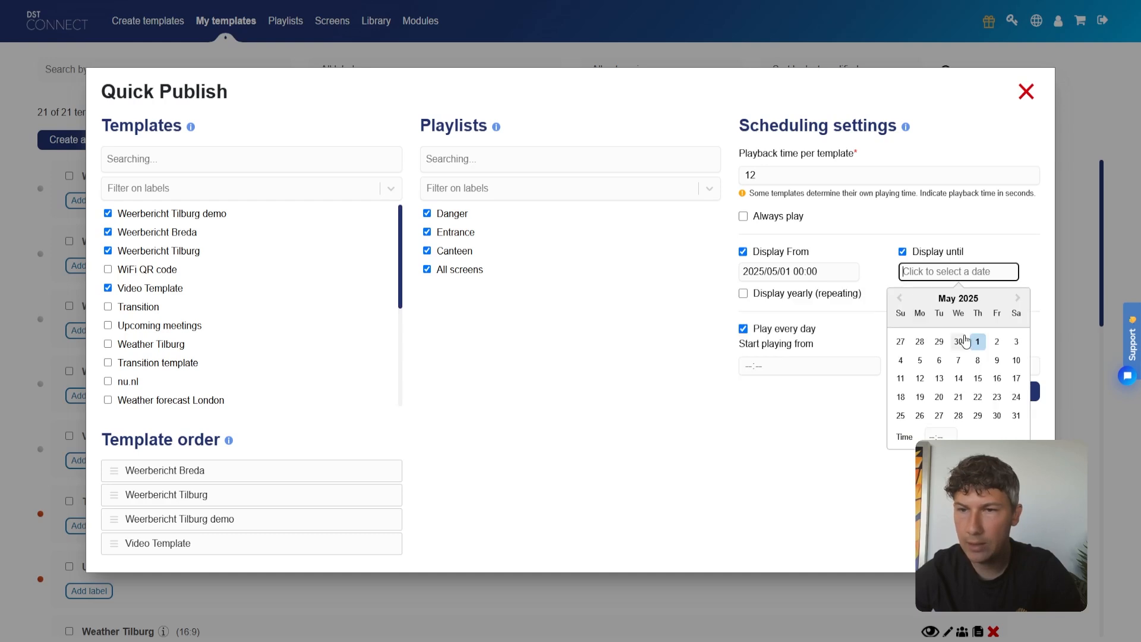
click(997, 341)
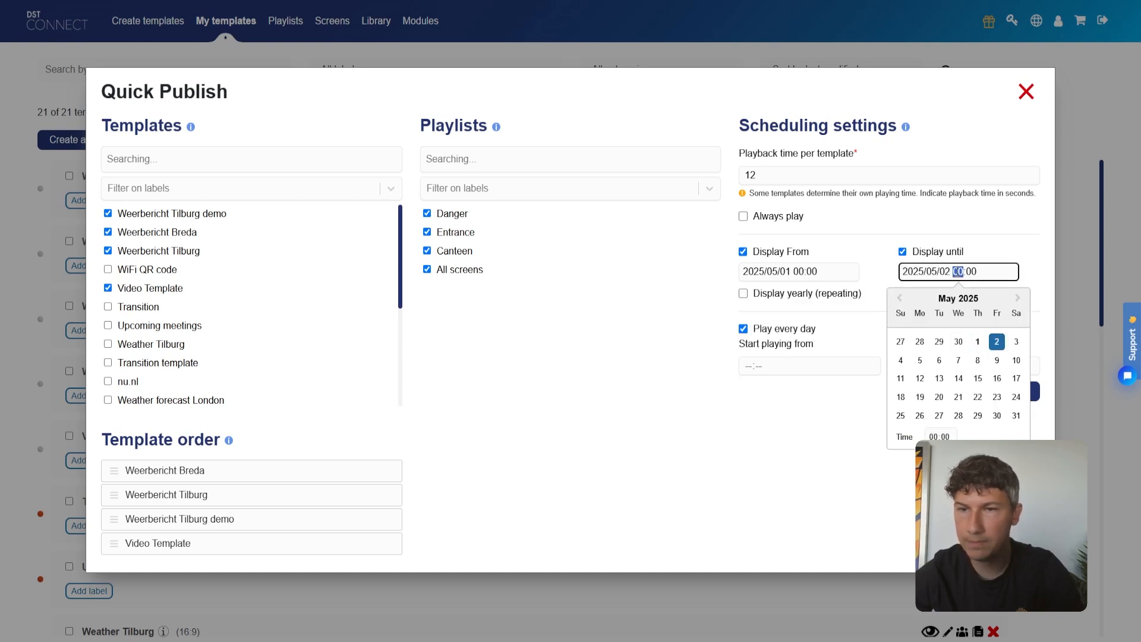
text(2359)
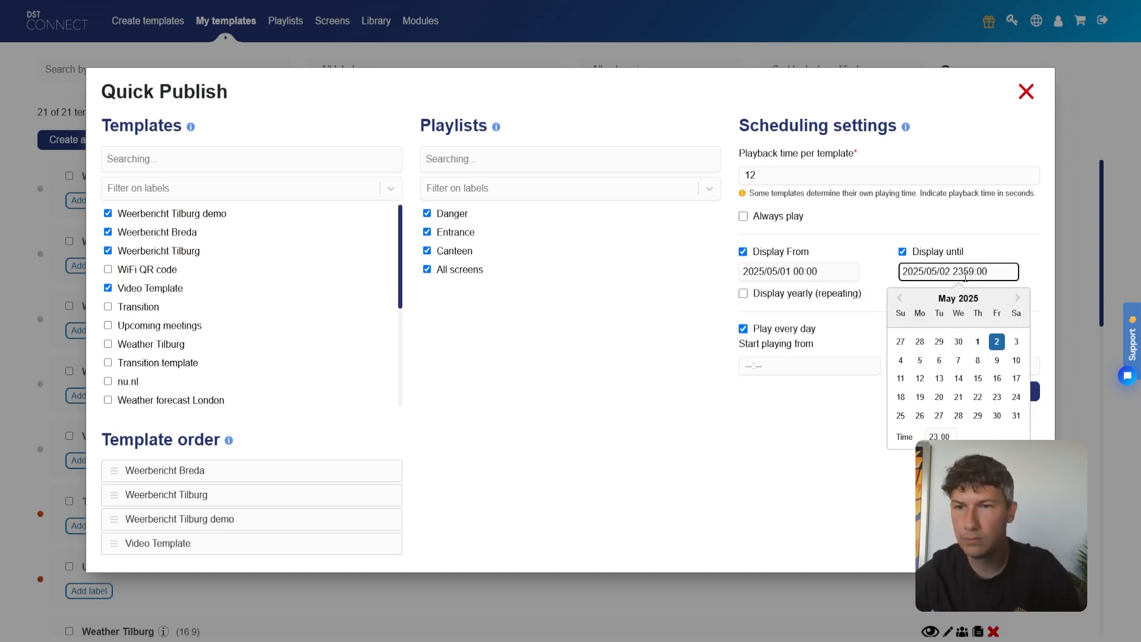
double_click(966, 272)
text(23)
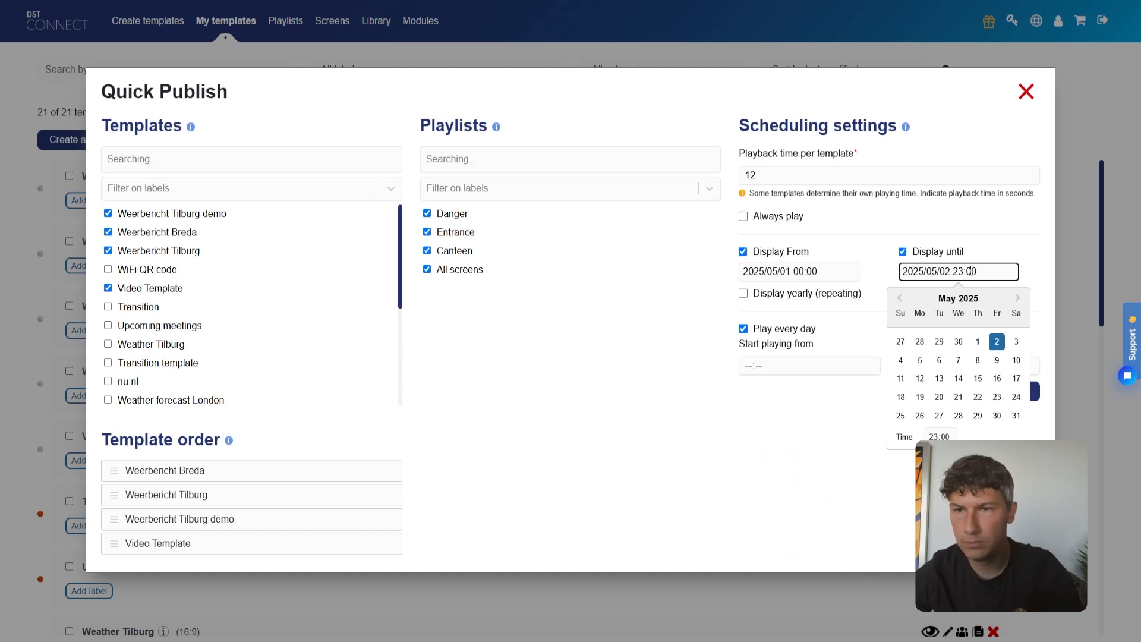
double_click(973, 271)
text(59)
click(981, 247)
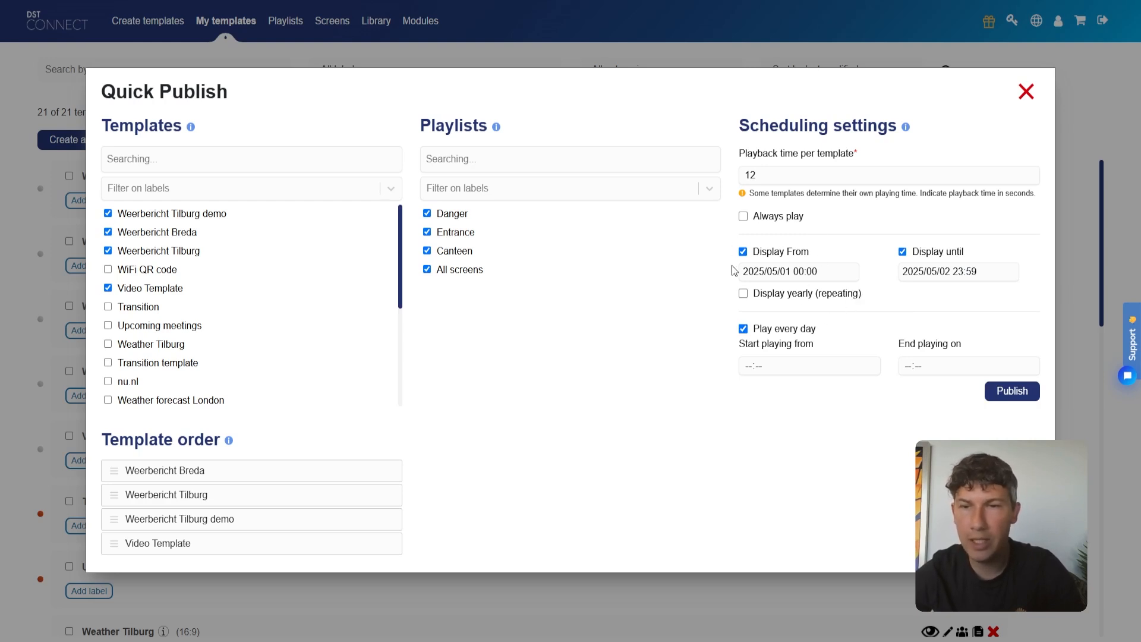
Try replacing Play every day with display on Monday, Tuesday and Wednesday, and close Quick Publish without publishing.
click(784, 330)
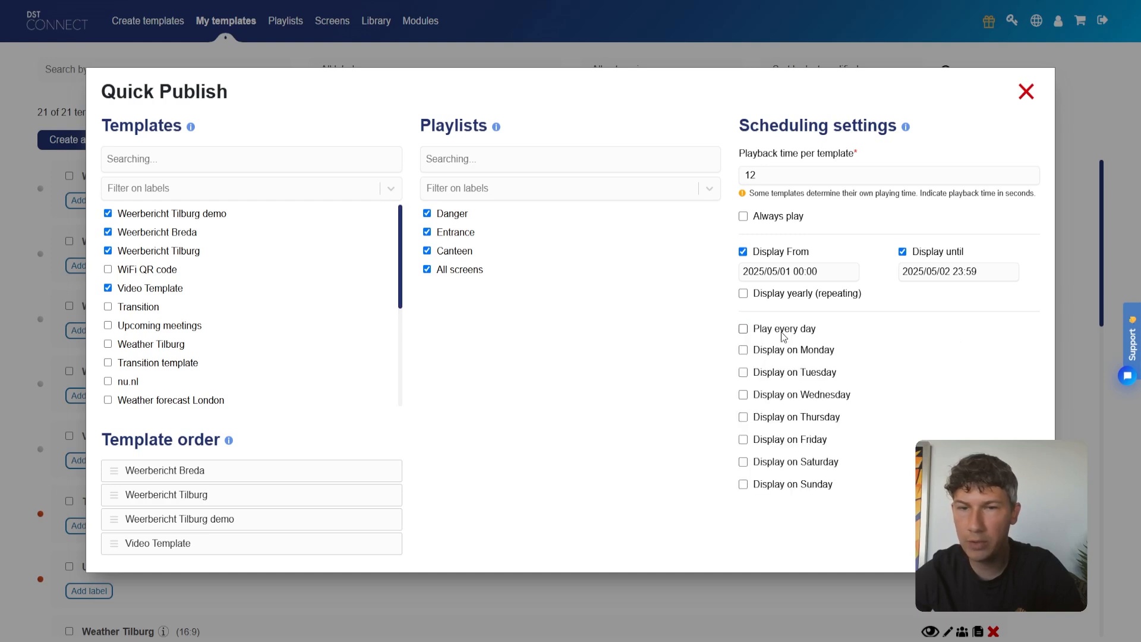
click(788, 353)
click(785, 411)
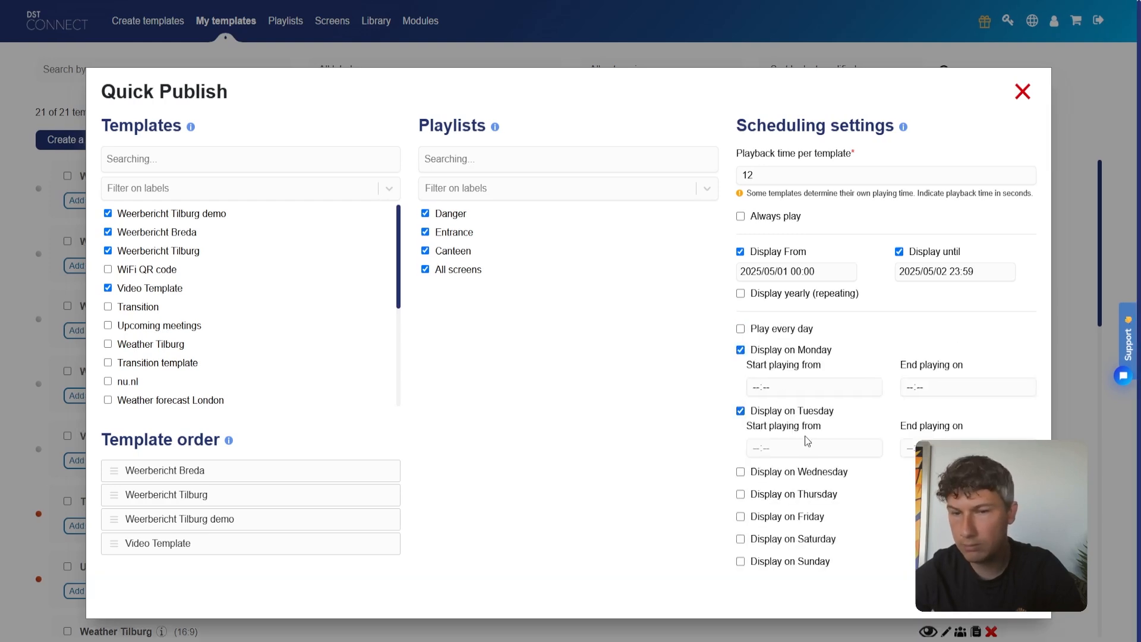
click(803, 473)
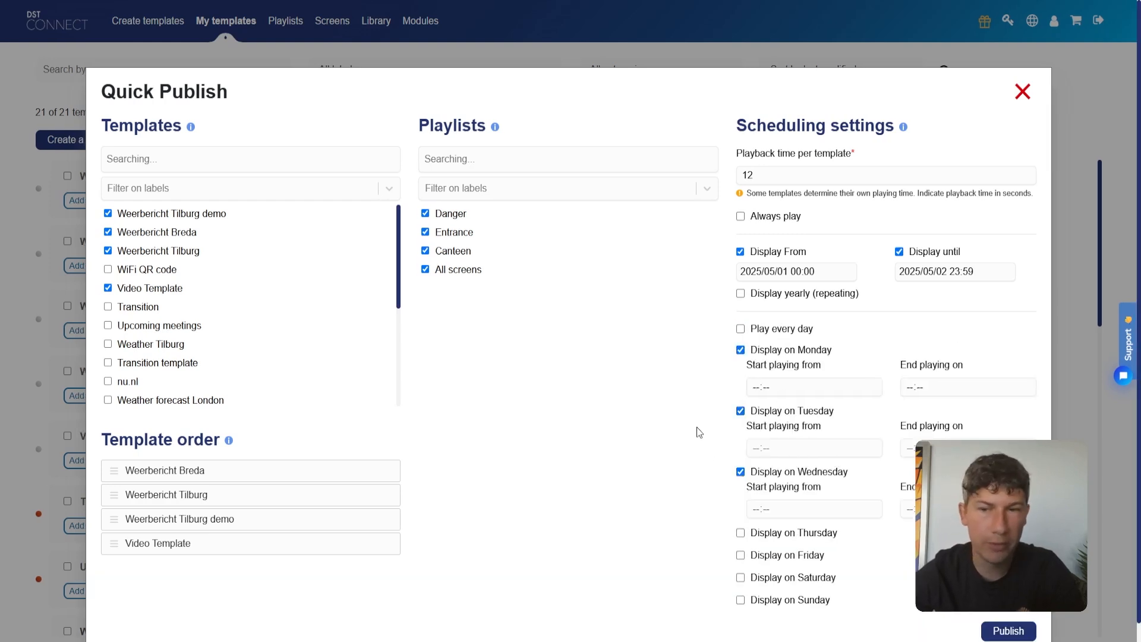
click(1022, 91)
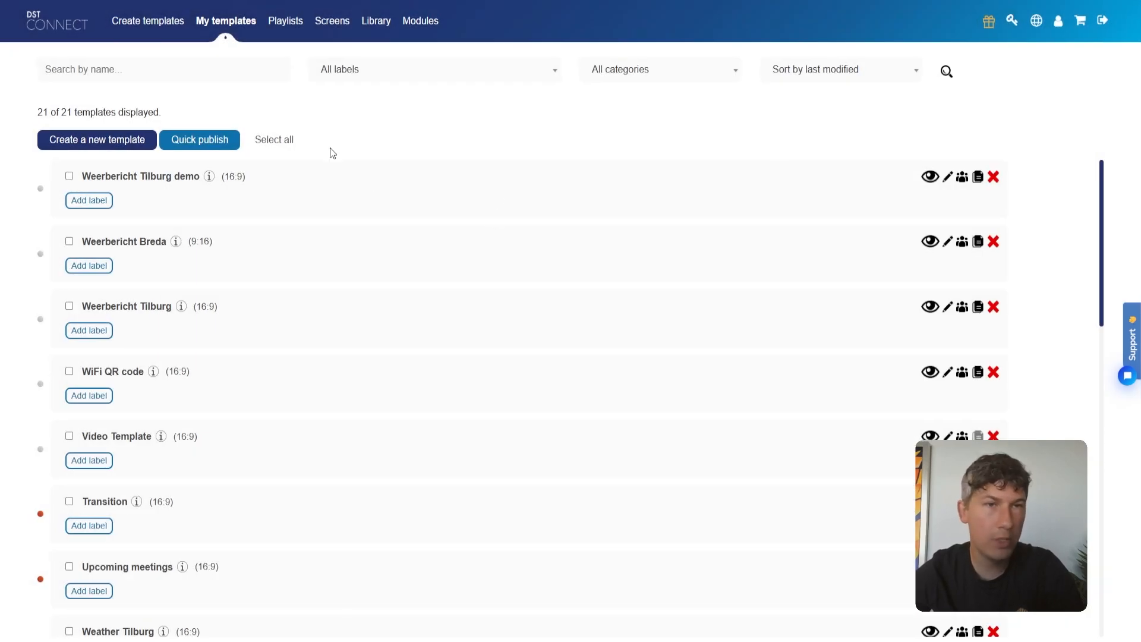
Open Quick Publish for Playlists, examine its playlists, screens and Overrule other playlists option, and close it without publishing.
click(290, 27)
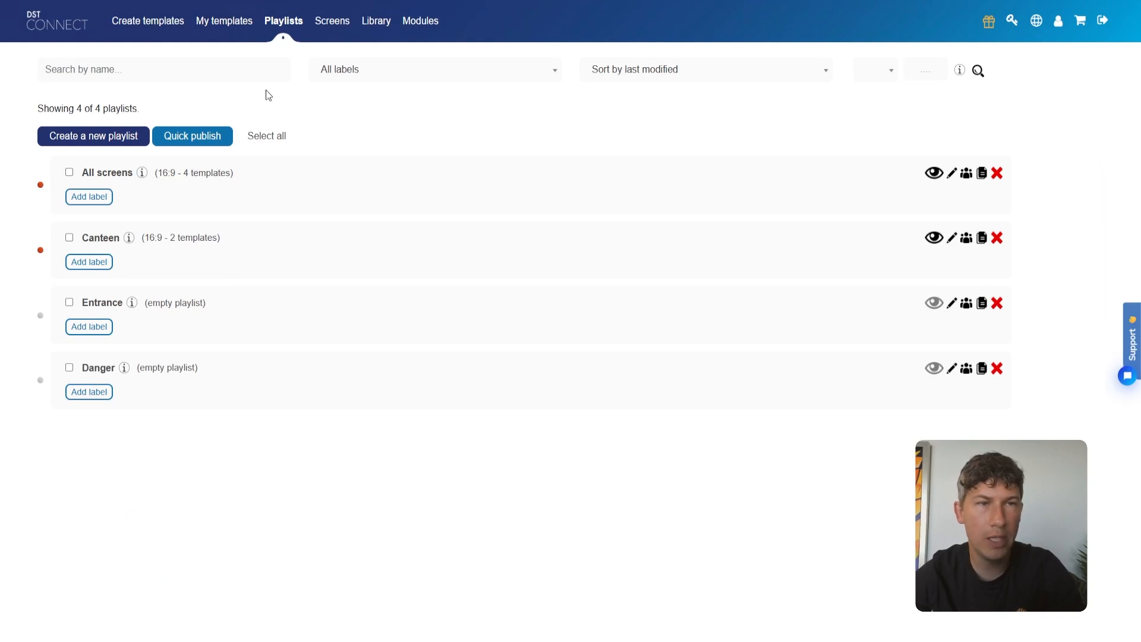
click(201, 143)
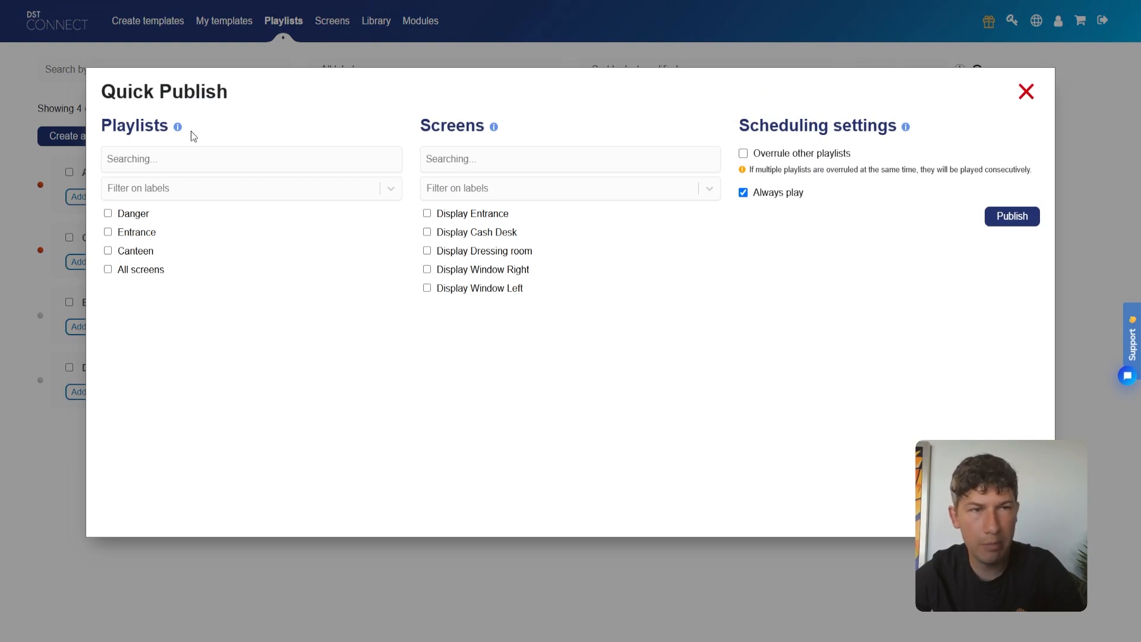
drag(169, 126, 104, 125)
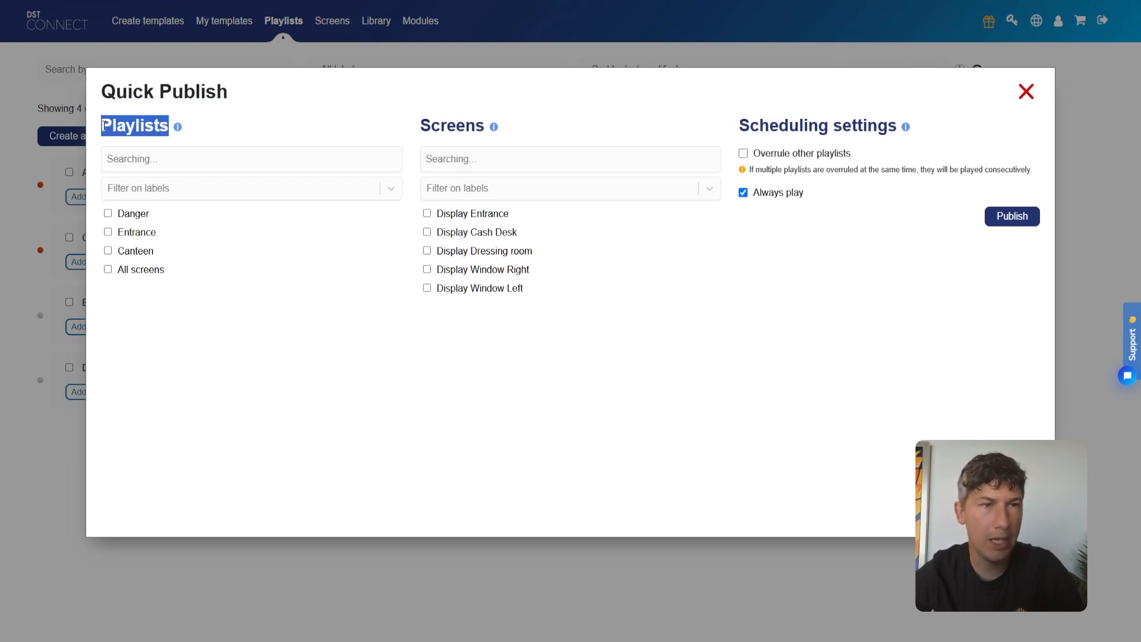
drag(423, 122, 483, 126)
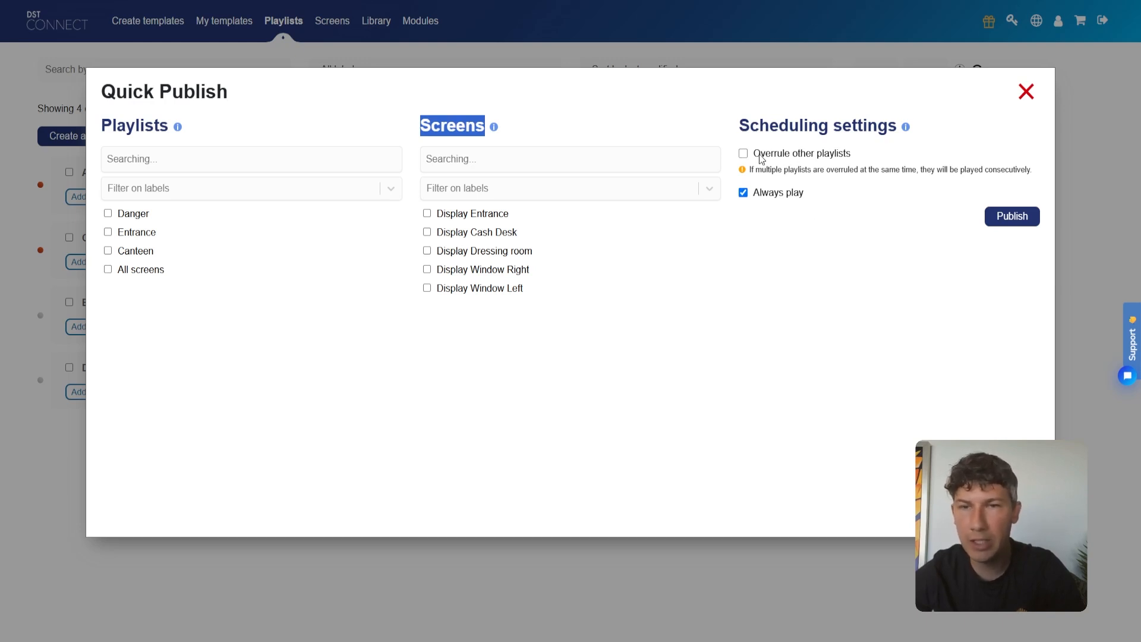
click(850, 156)
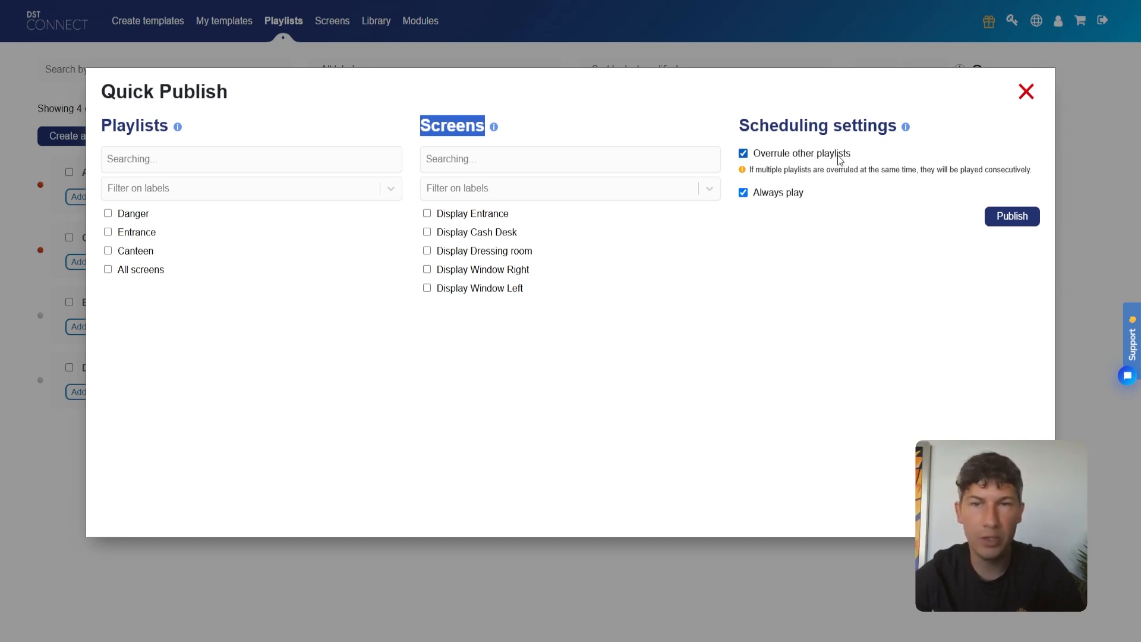
click(839, 157)
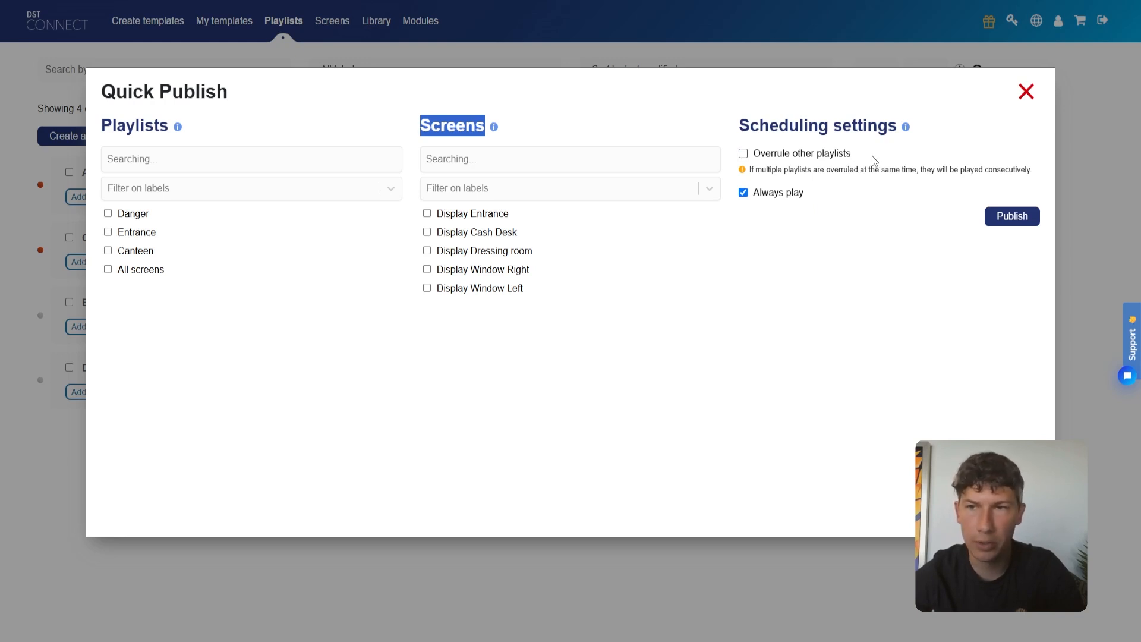
click(1025, 95)
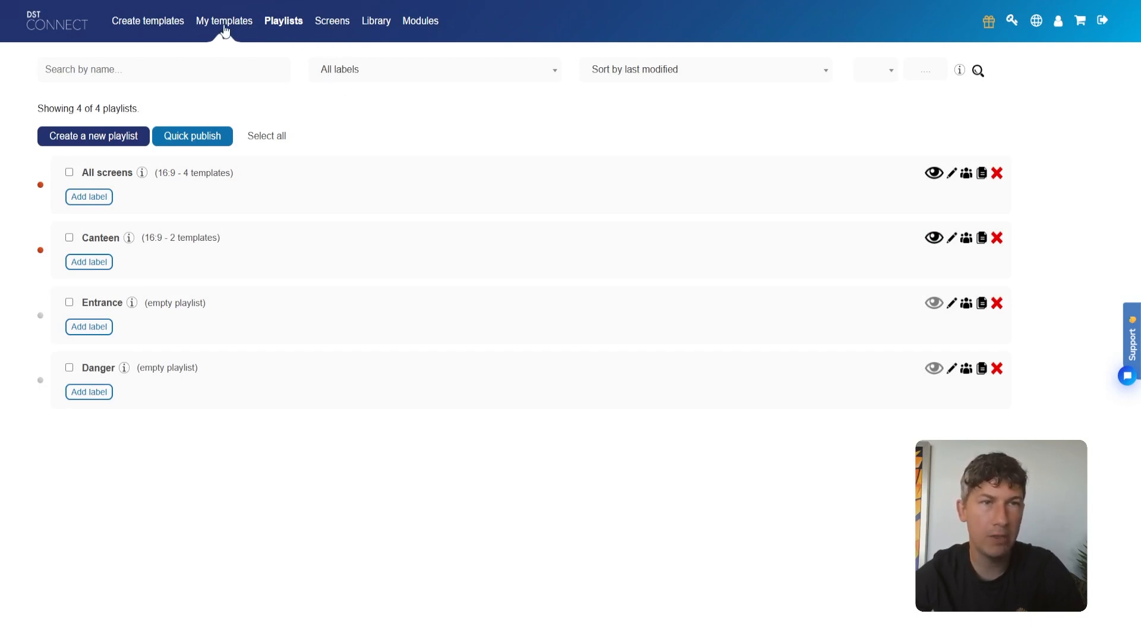
Open the Library and reveal its folder list beside the uploaded files.
click(375, 23)
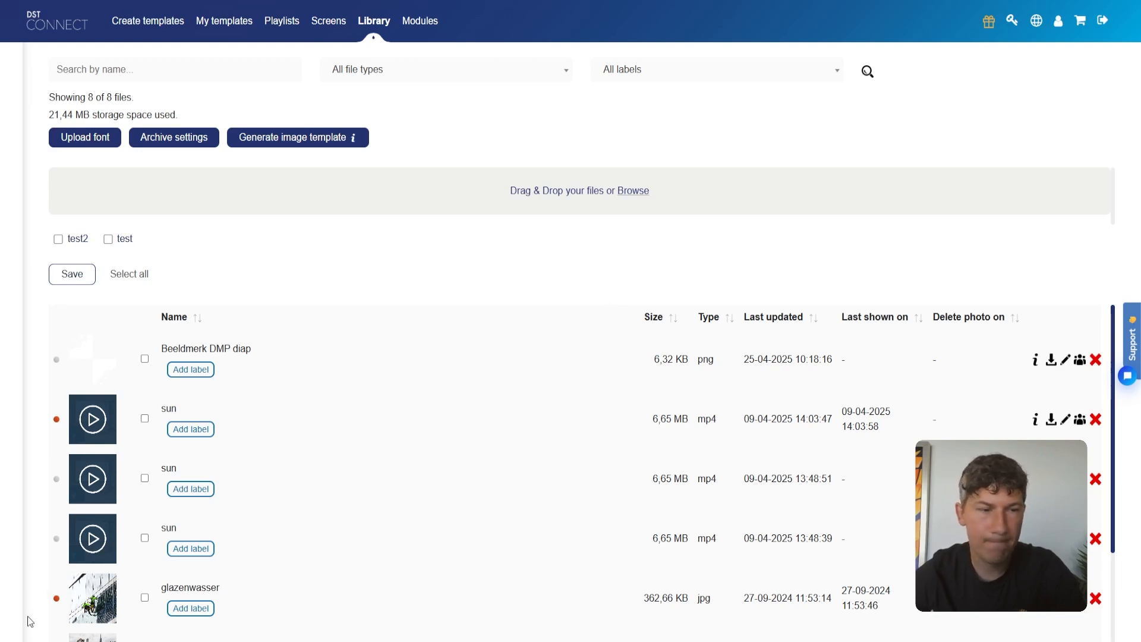
mouse_move(11, 621)
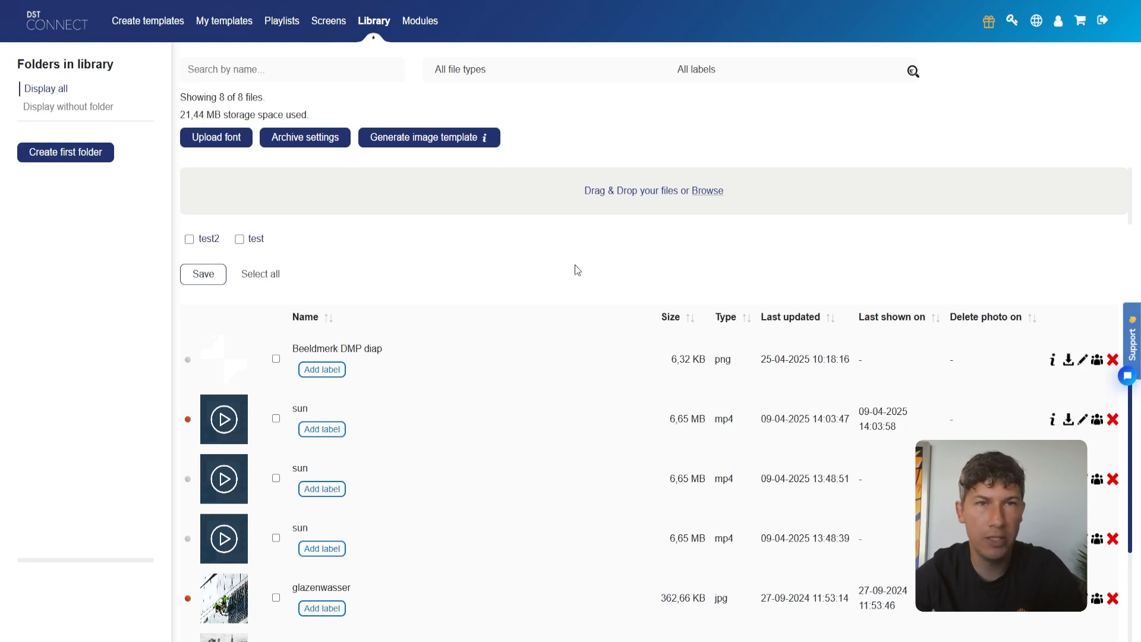
Examine the available modules and their descriptions, from Remote Device Management through to the Humly module.
click(423, 21)
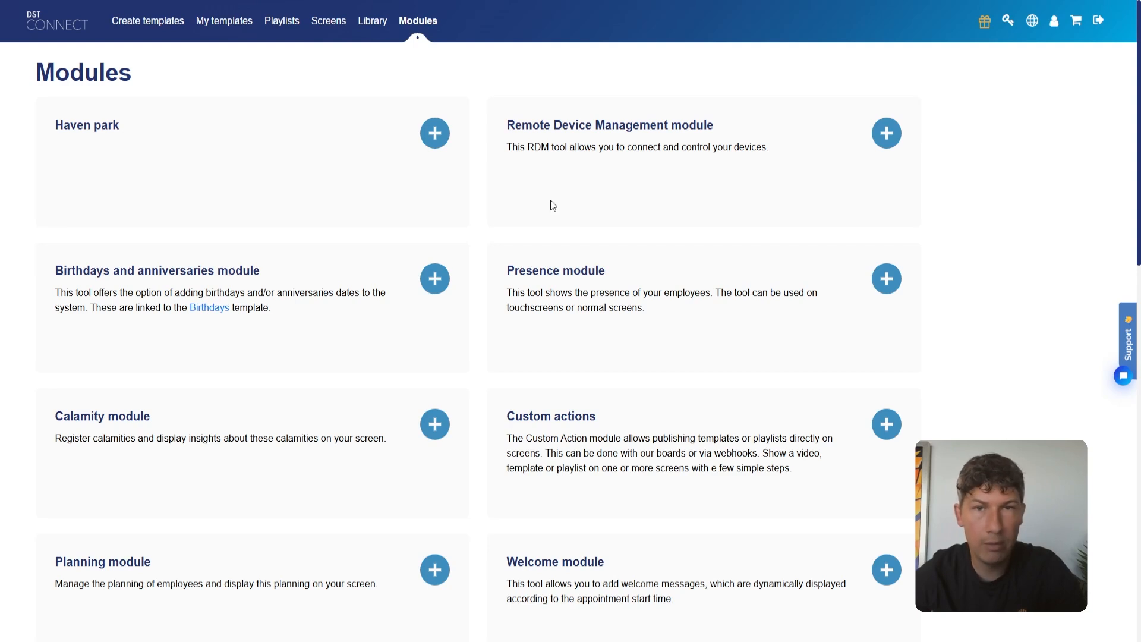
drag(627, 147, 668, 147)
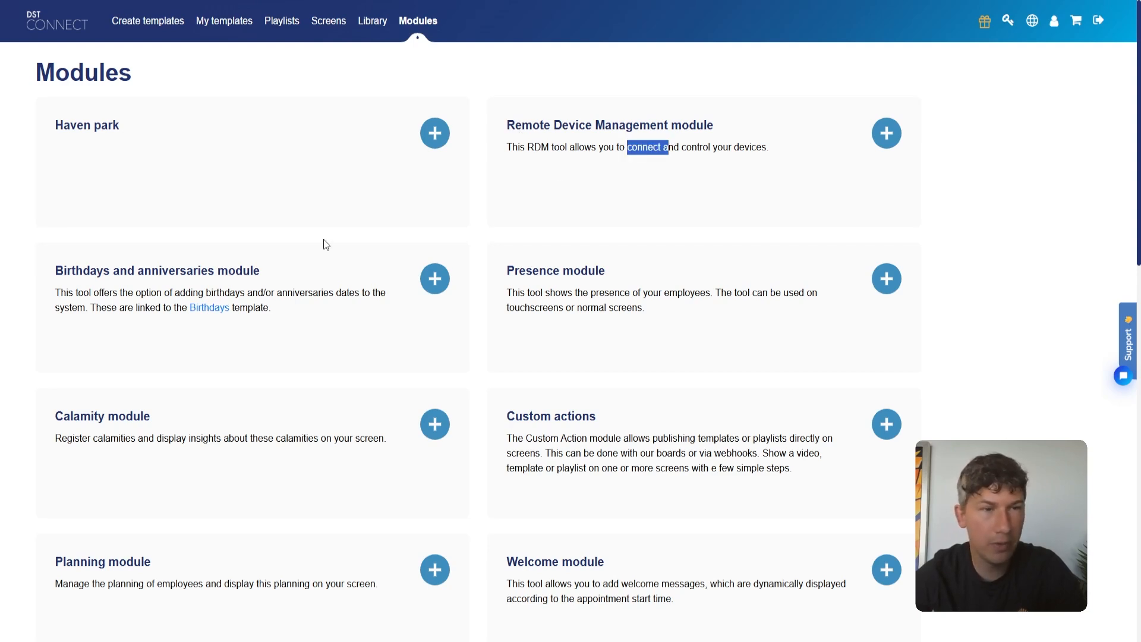
drag(265, 273, 69, 271)
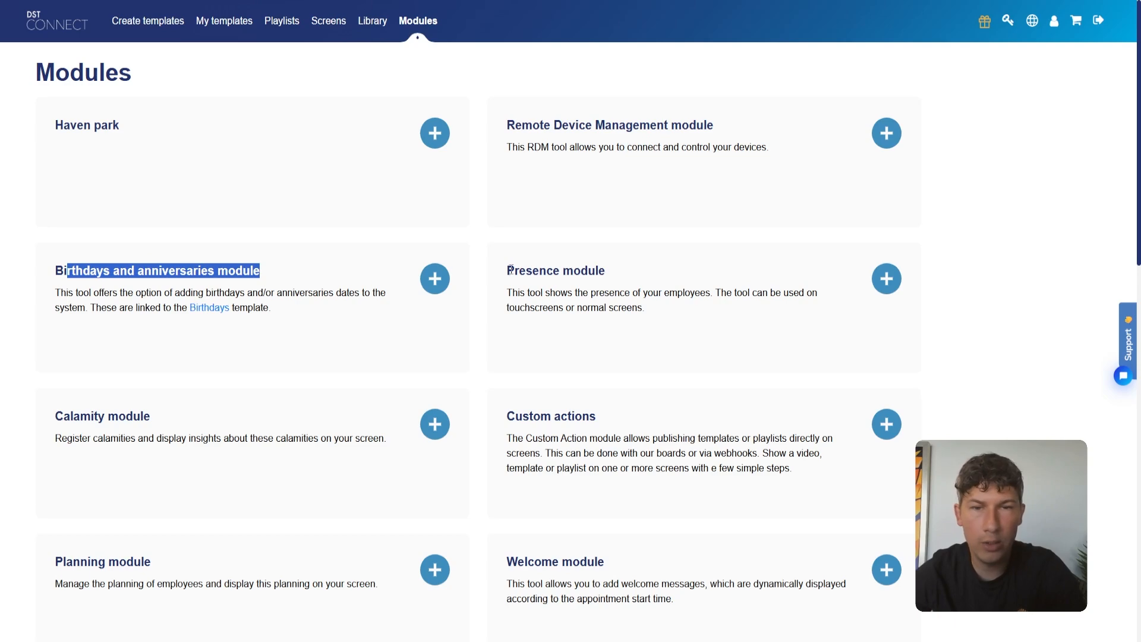
drag(510, 270, 622, 268)
scroll(622, 268, down, 1)
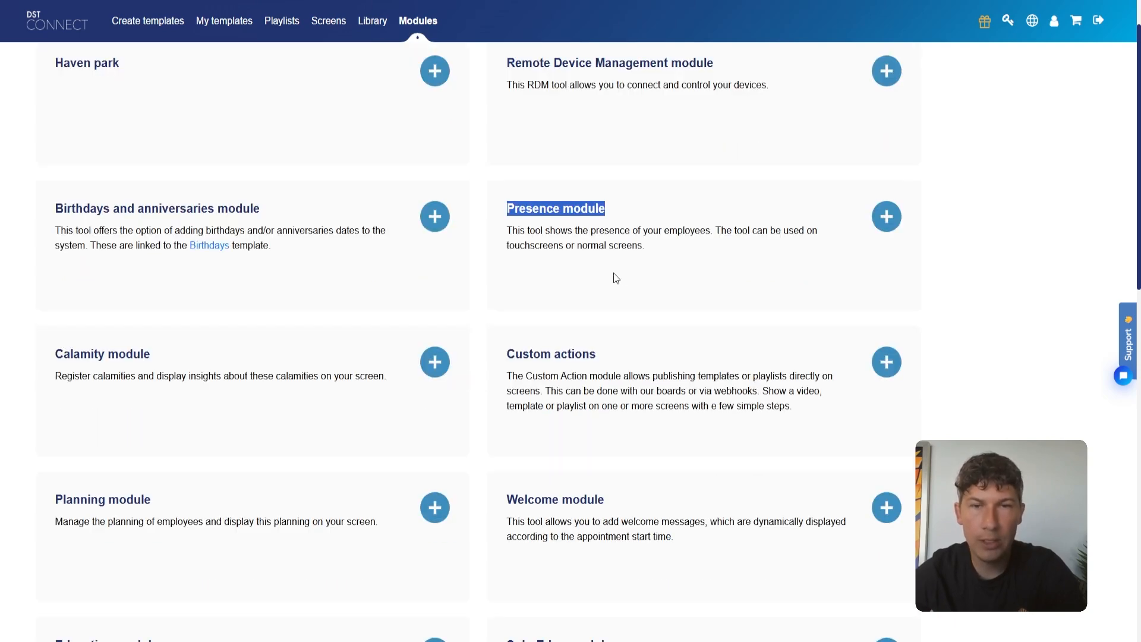
scroll(610, 276, down, 1)
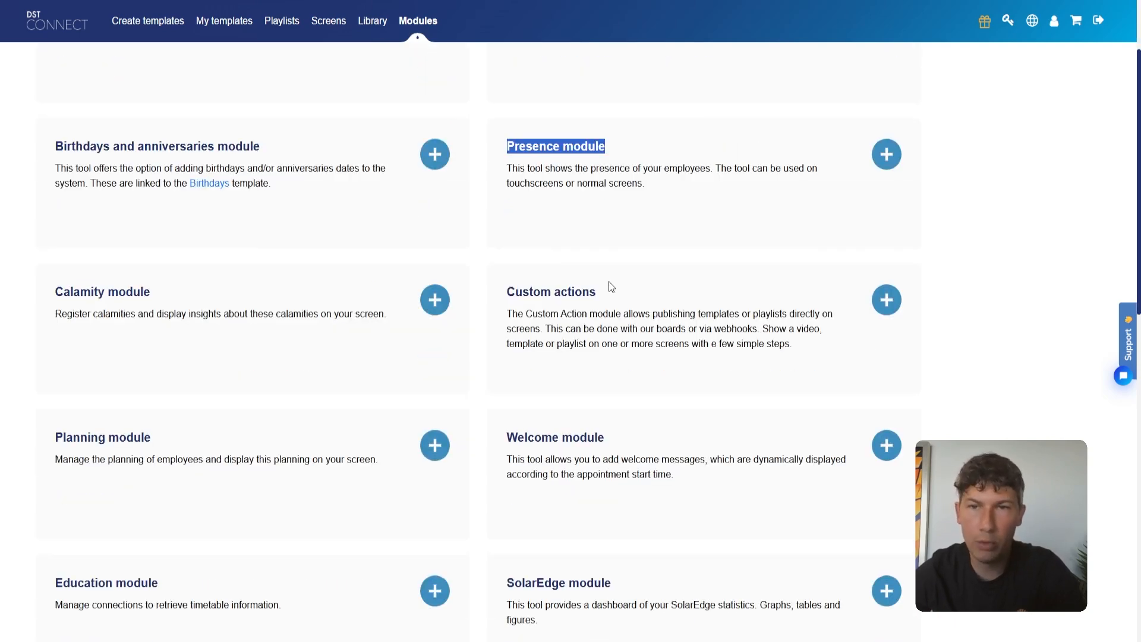
scroll(616, 272, down, 2)
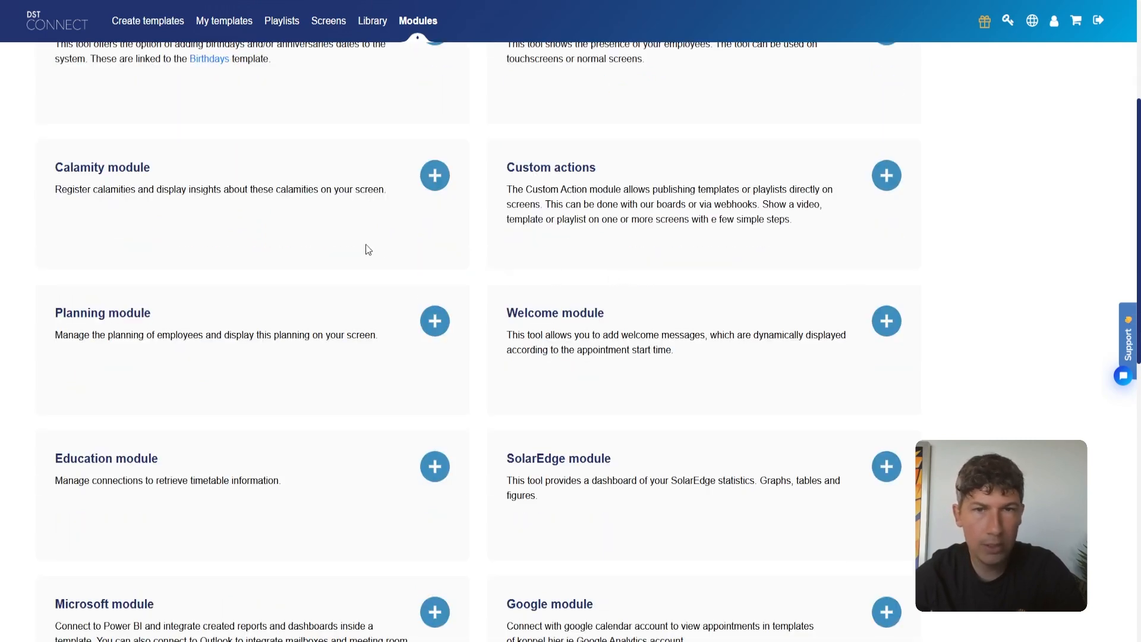
scroll(368, 250, down, 1)
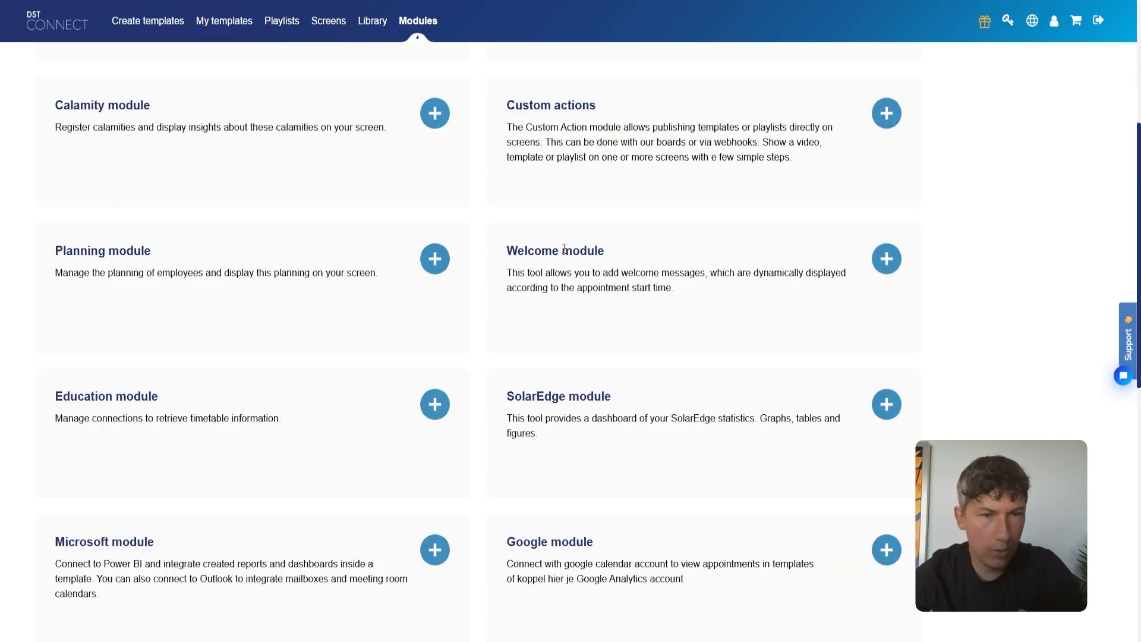
scroll(562, 249, down, 1)
scroll(549, 283, down, 2)
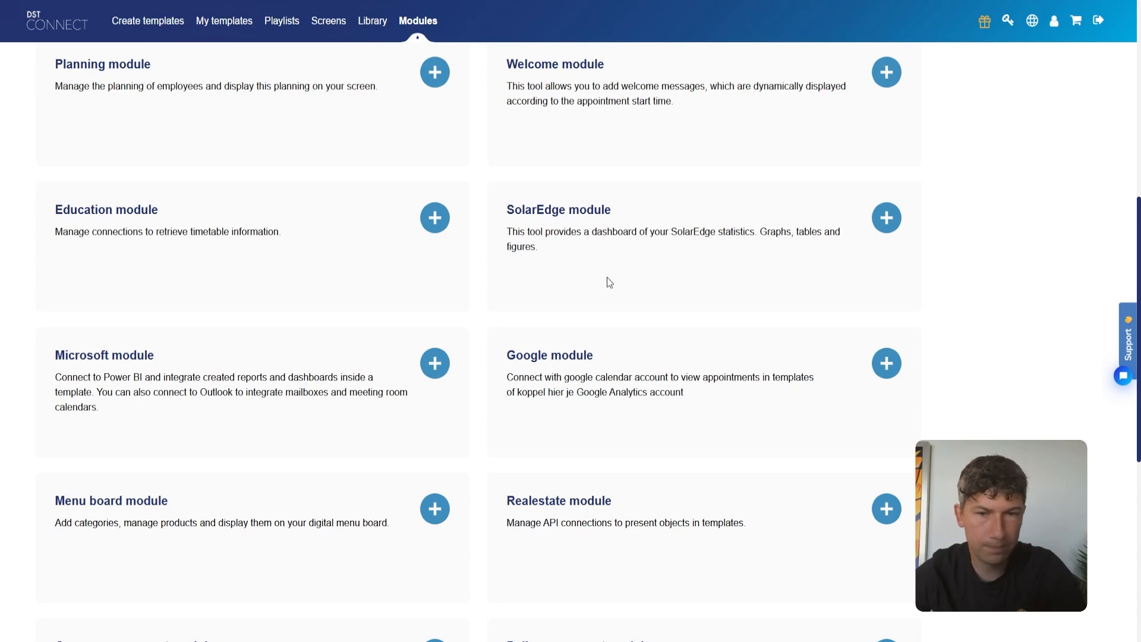
scroll(607, 283, down, 4)
scroll(605, 278, down, 5)
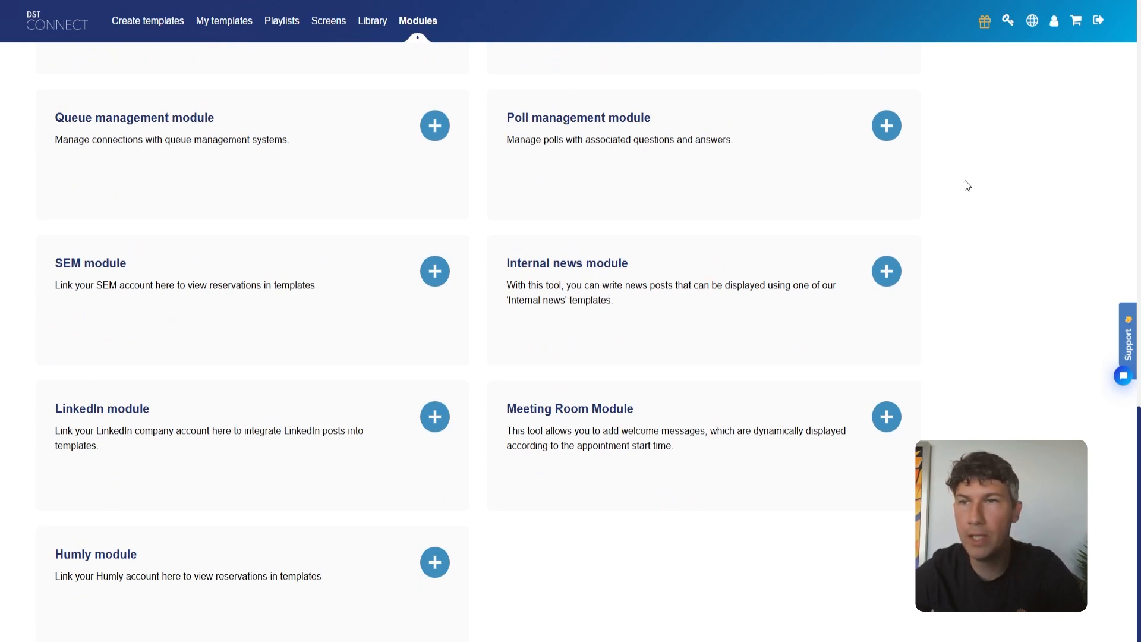
Open the My account page and examine the account details, company logos, logo settings and colors.
click(1054, 23)
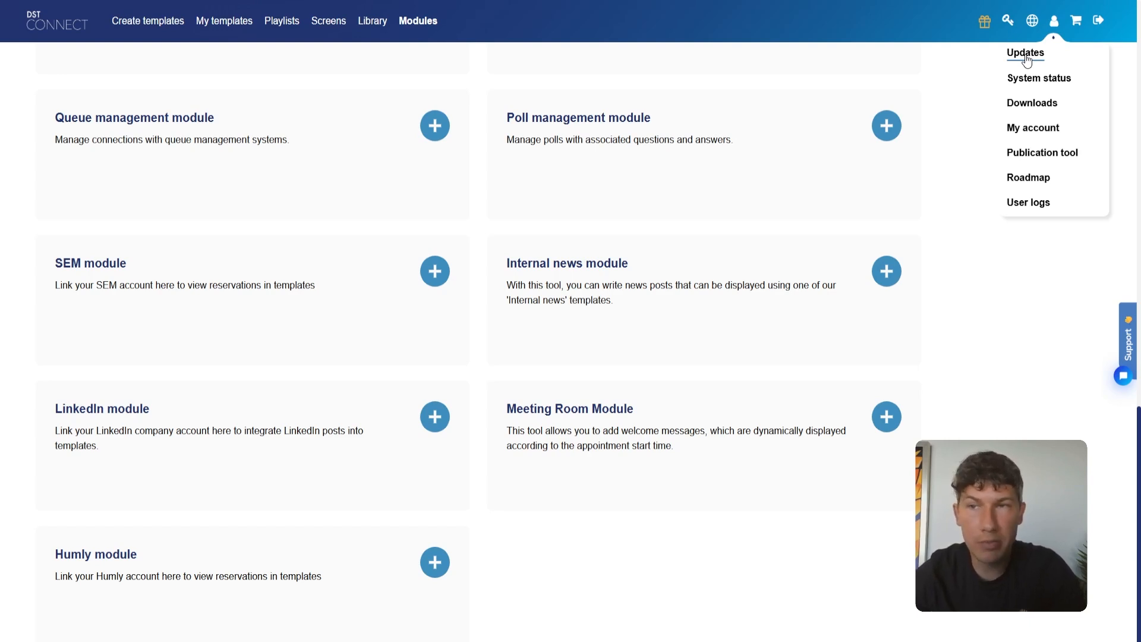
click(1022, 129)
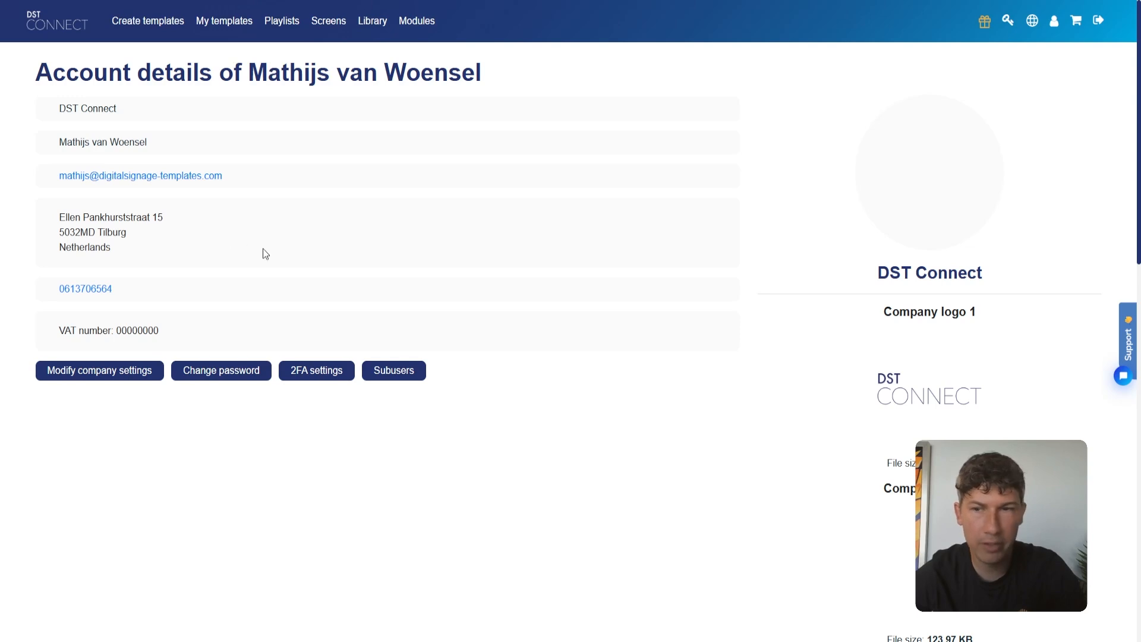
scroll(798, 278, down, 2)
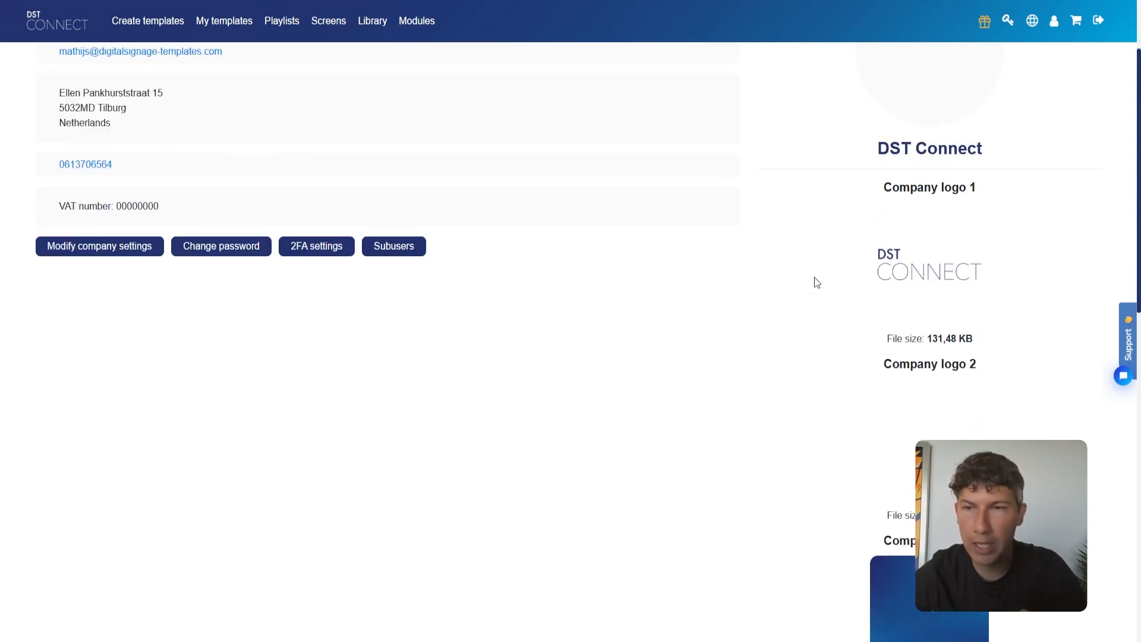
scroll(853, 171, down, 2)
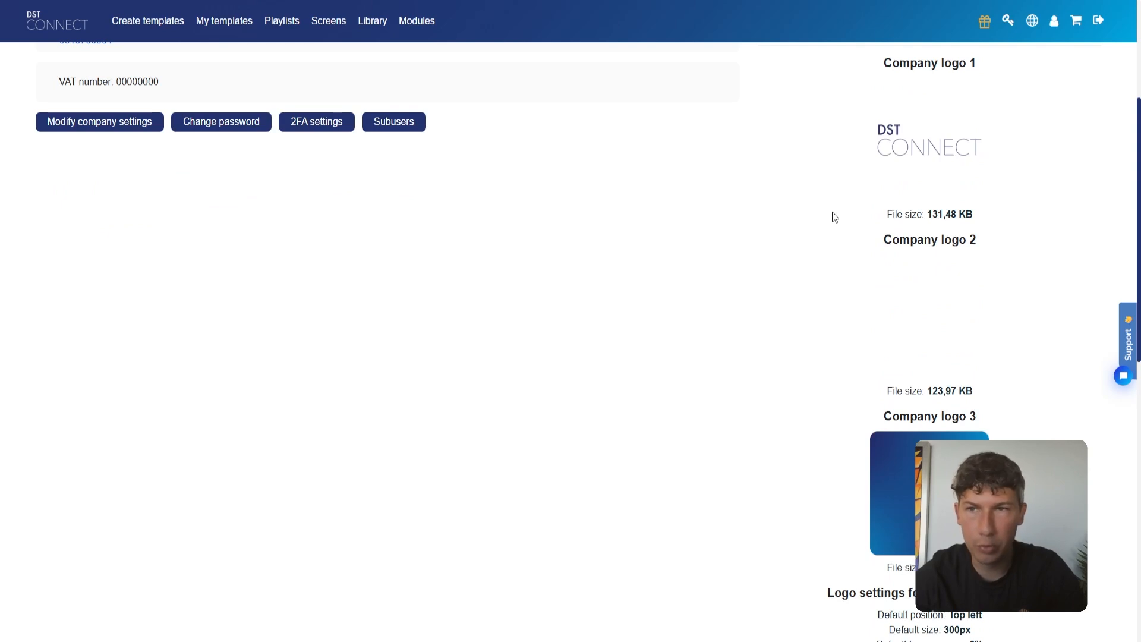
scroll(832, 212, down, 1)
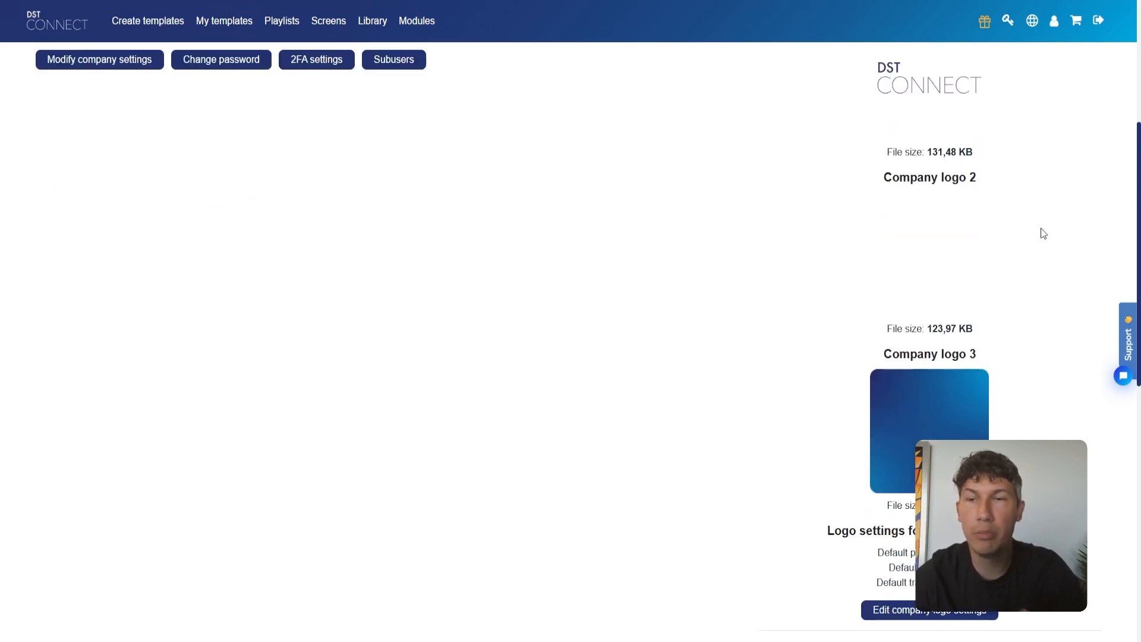
scroll(1048, 233, down, 5)
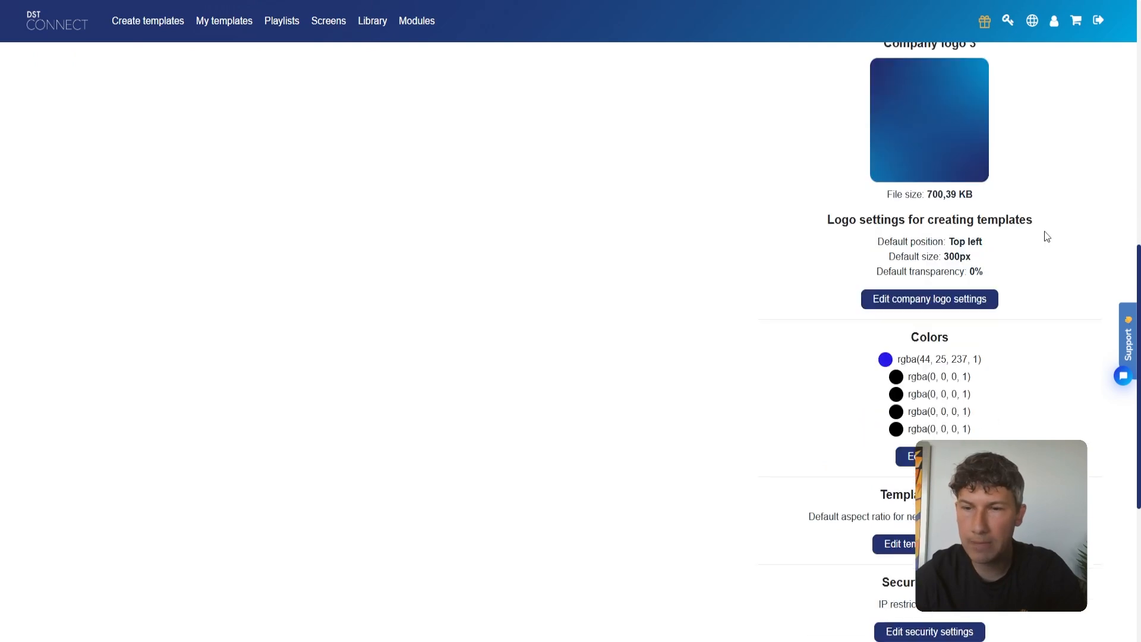
Examine the account's color, template, security, text, time, Calamities and Screens status settings, and return to the account details.
drag(910, 337, 945, 337)
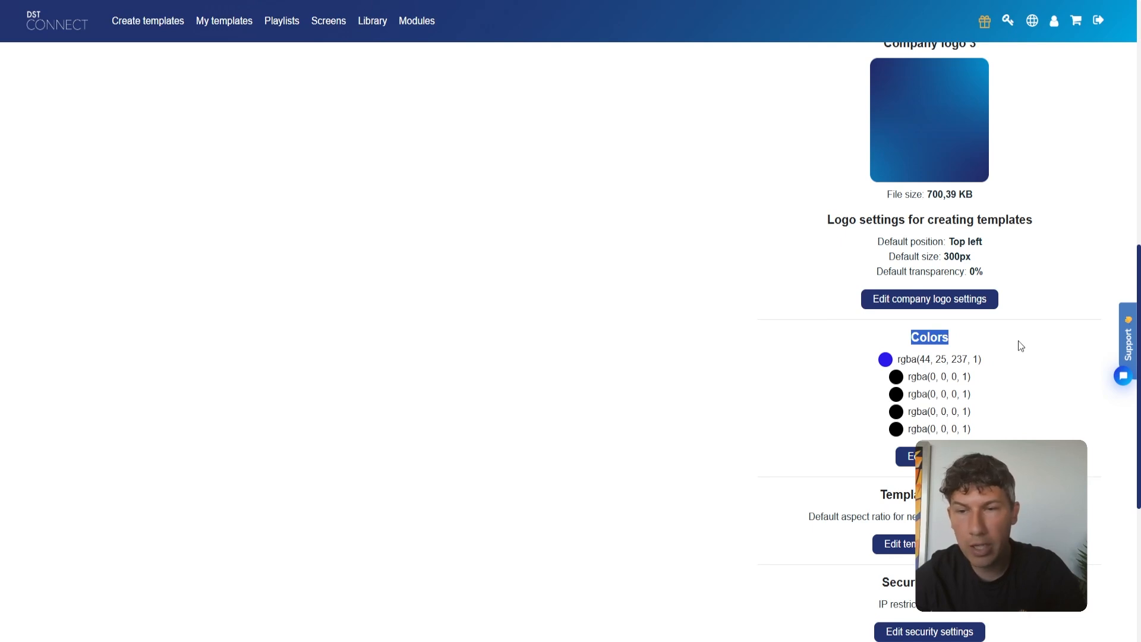
scroll(1018, 342, down, 2)
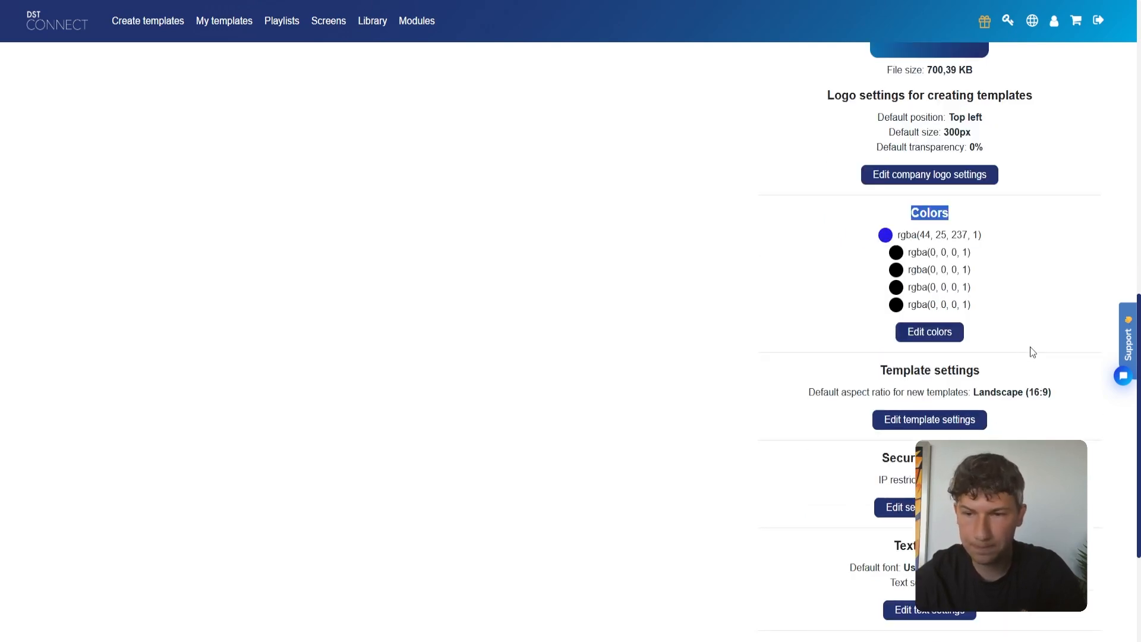
scroll(1035, 348, down, 2)
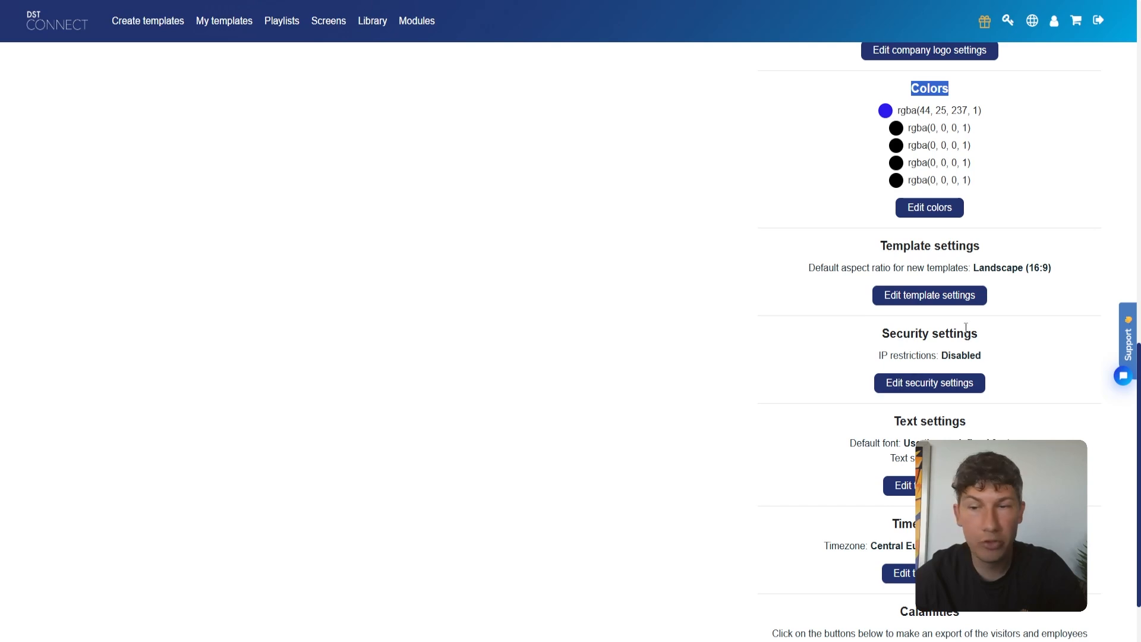
scroll(896, 343, down, 2)
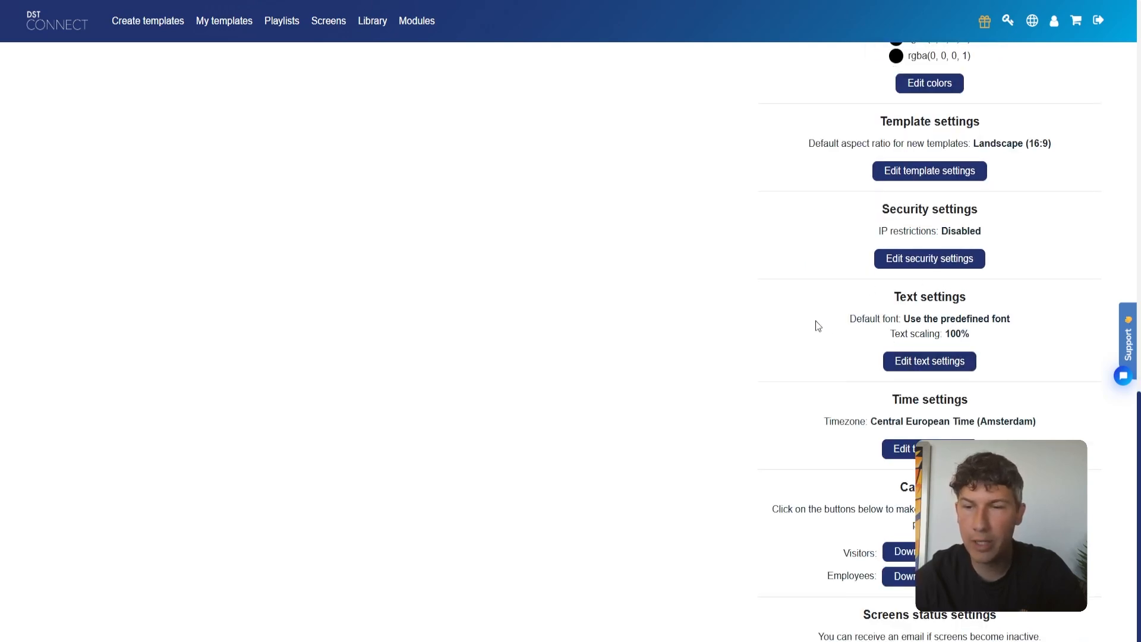
scroll(817, 324, down, 1)
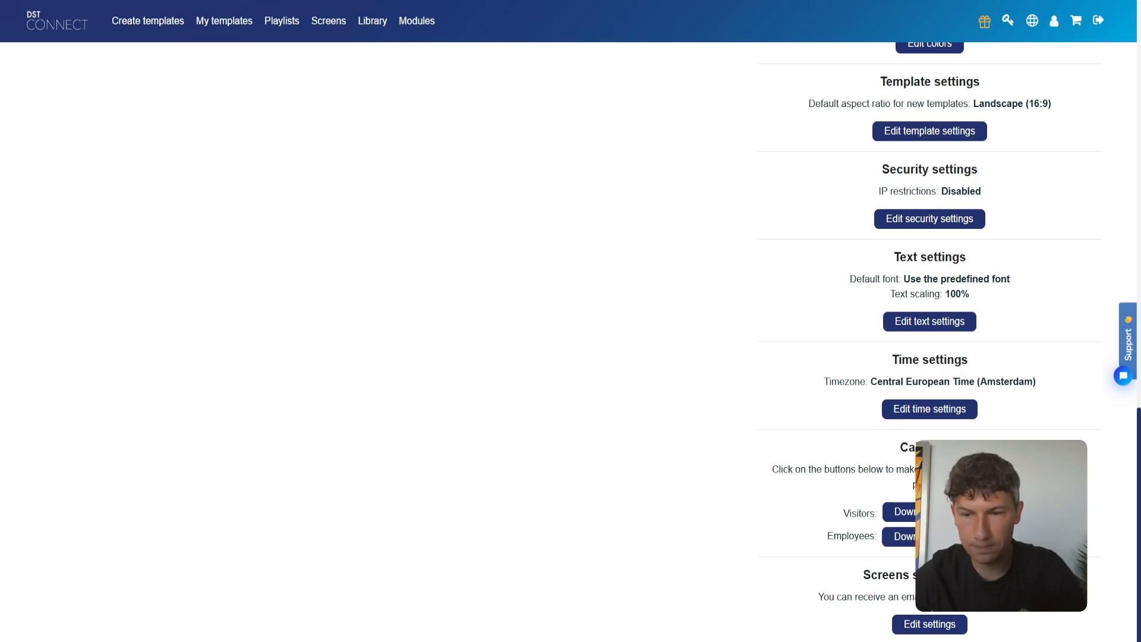
scroll(531, 382, up, 15)
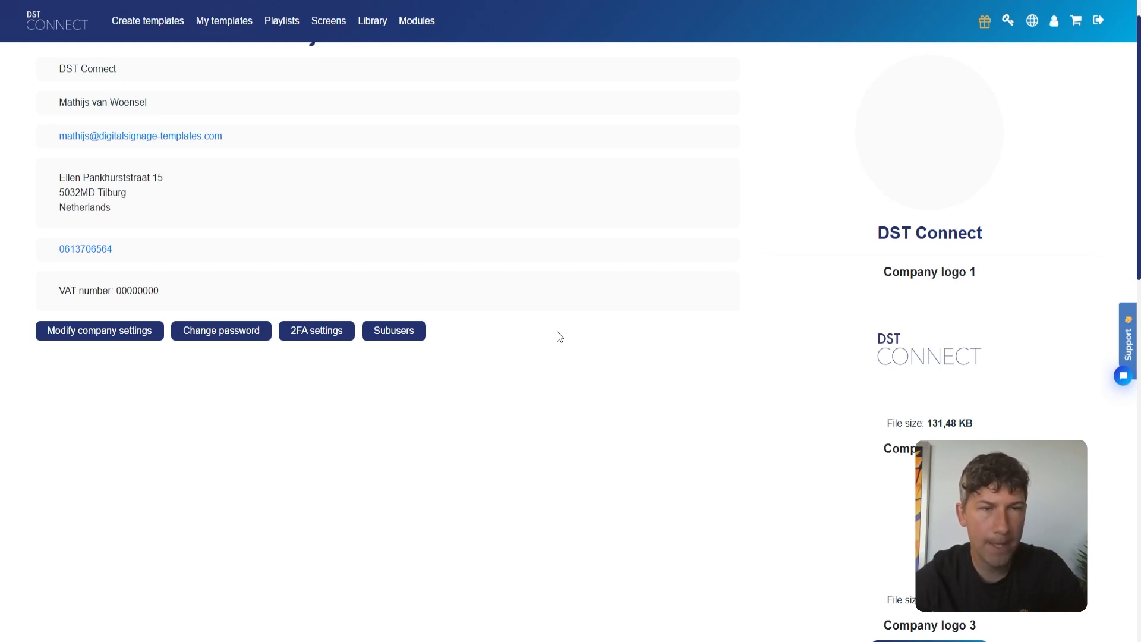
scroll(562, 330, up, 1)
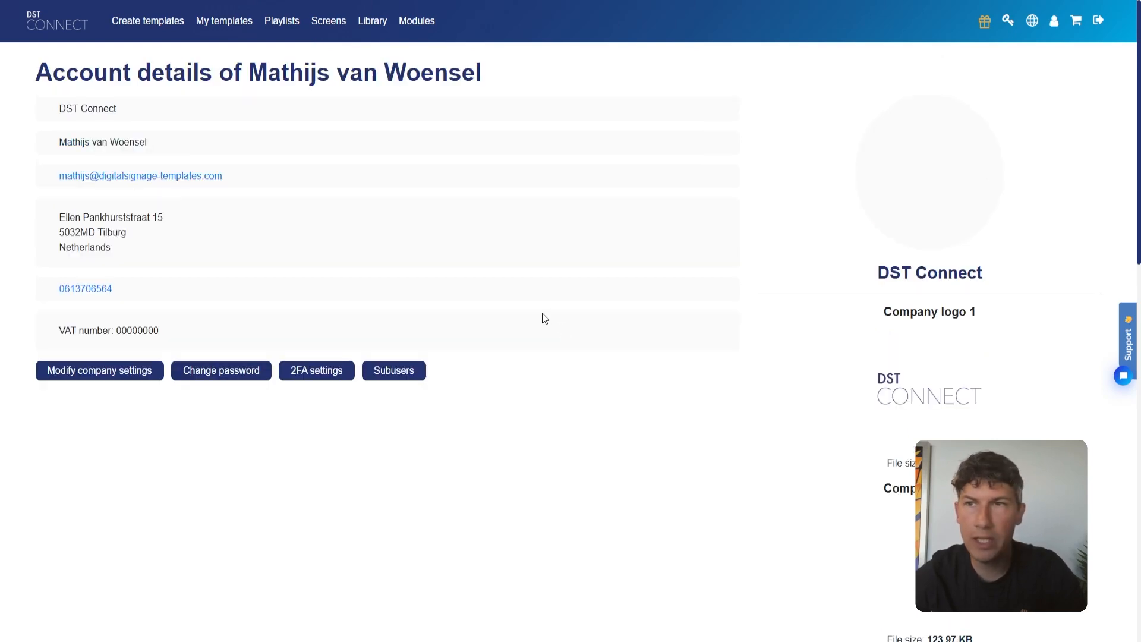
Open the subusers overview and examine the Platform features permissions of the Demo DST subuser.
click(418, 375)
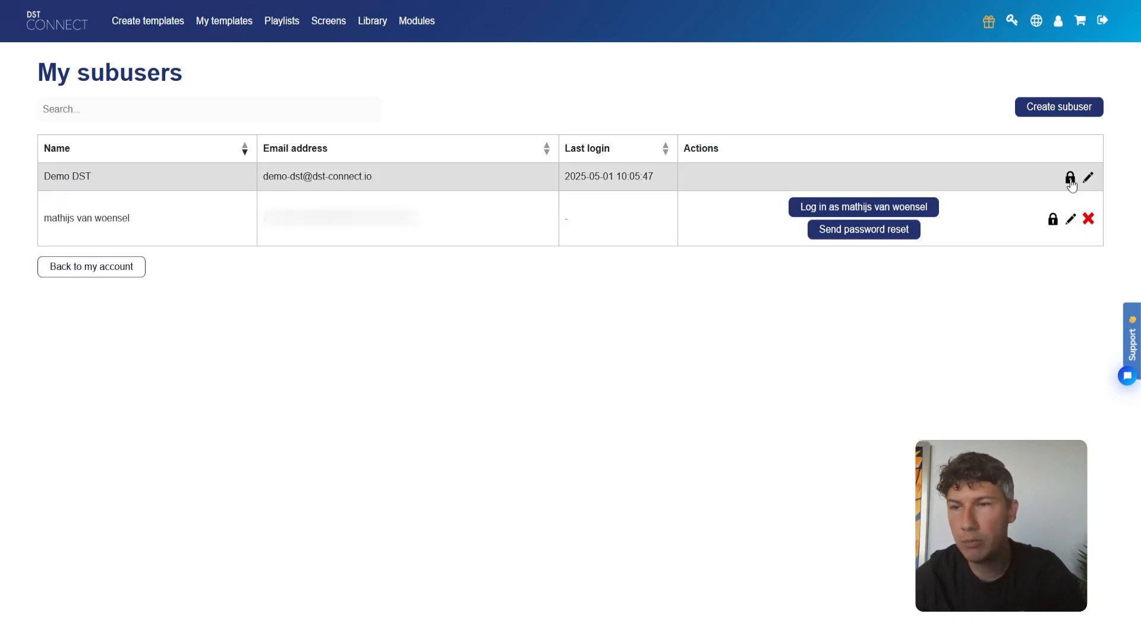
click(1070, 178)
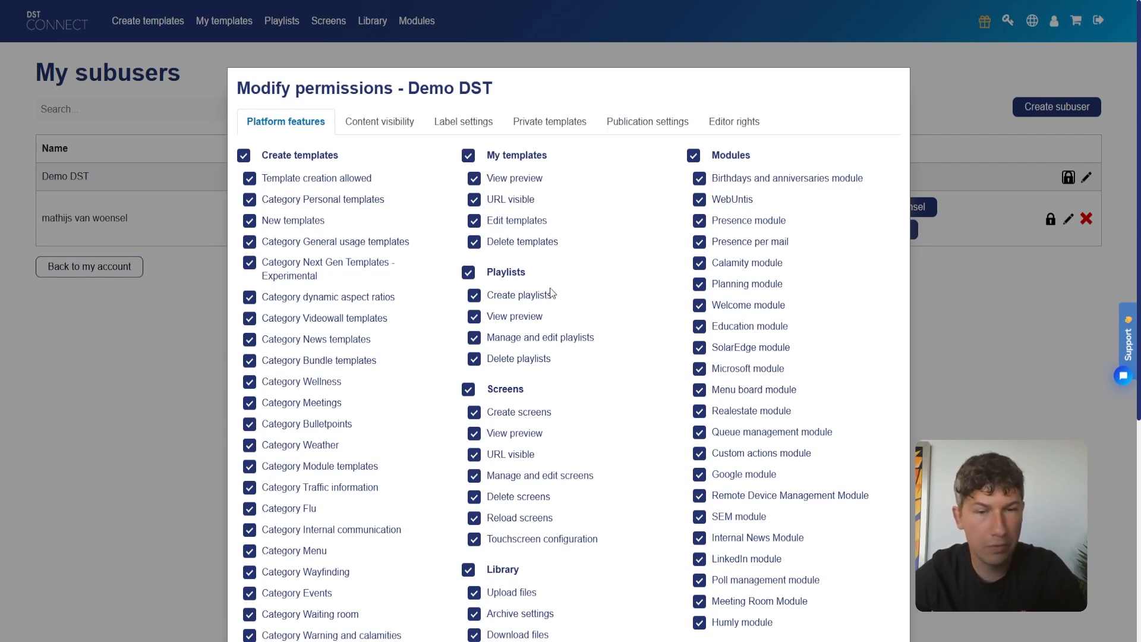
scroll(538, 446, down, 4)
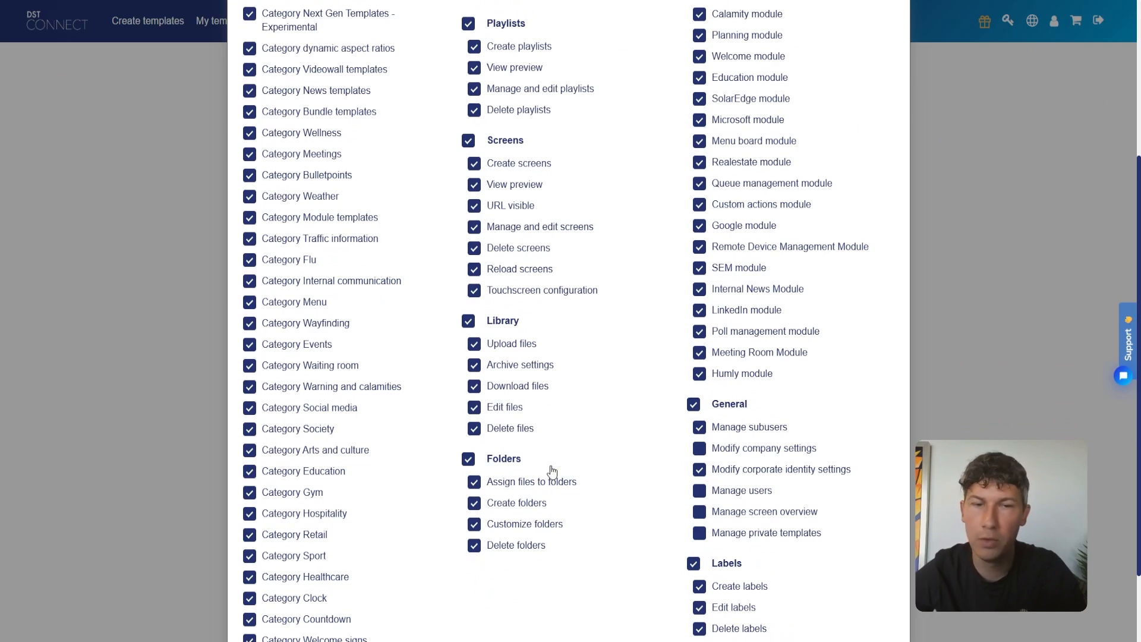
scroll(585, 469, up, 2)
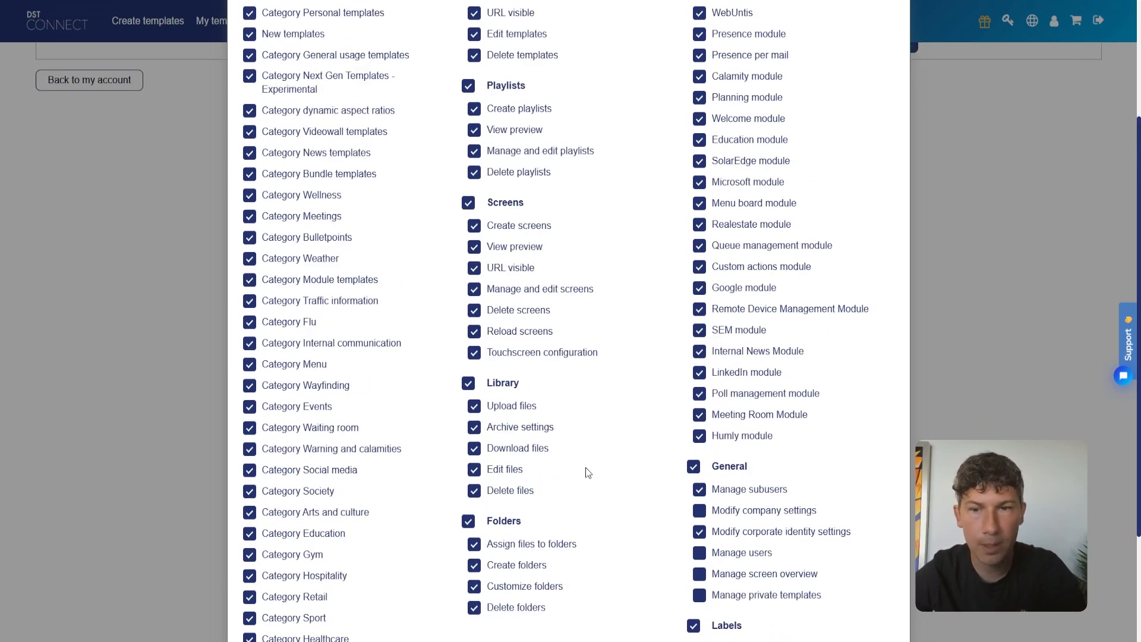
scroll(586, 468, down, 4)
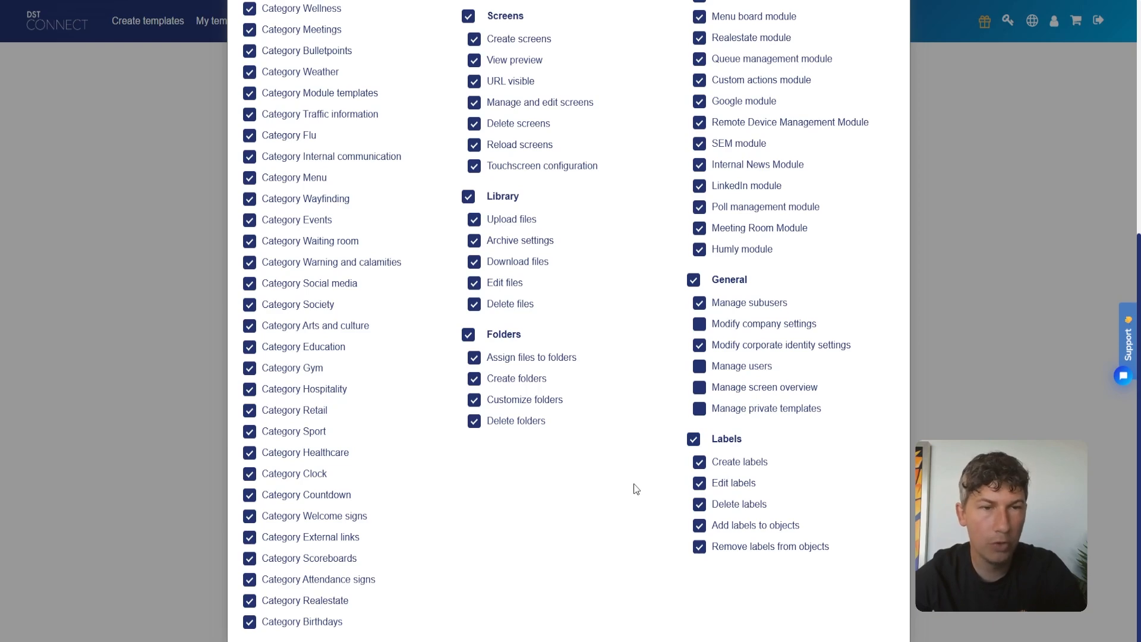
scroll(632, 489, up, 6)
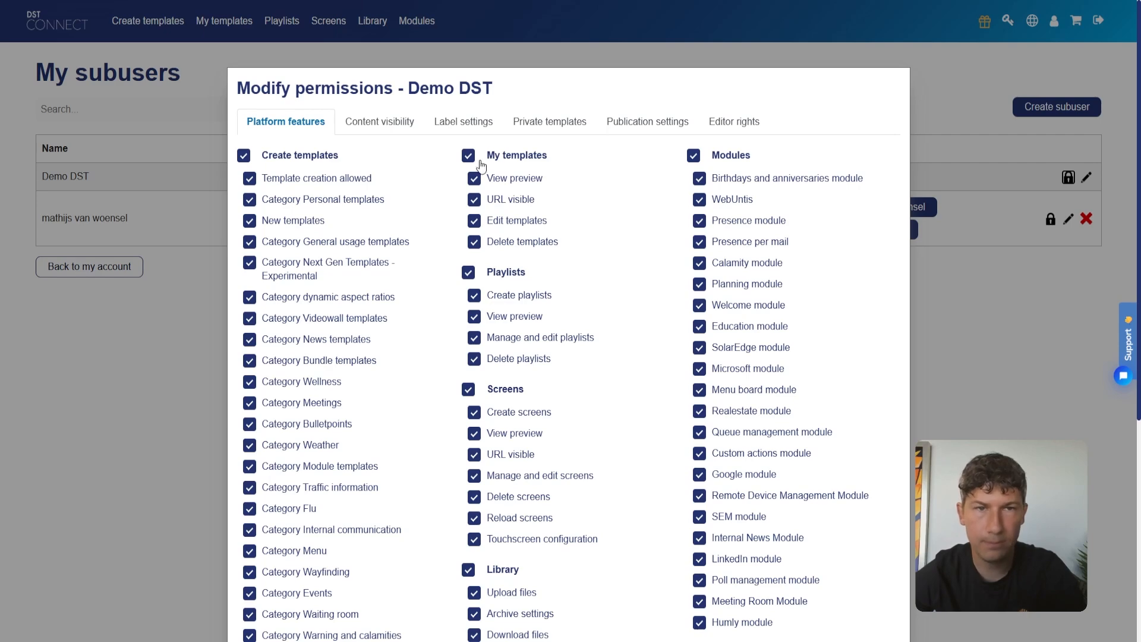
Examine Demo DST's content visibility, label, private template, publication and editor rights settings, and close the permissions without changes.
click(386, 125)
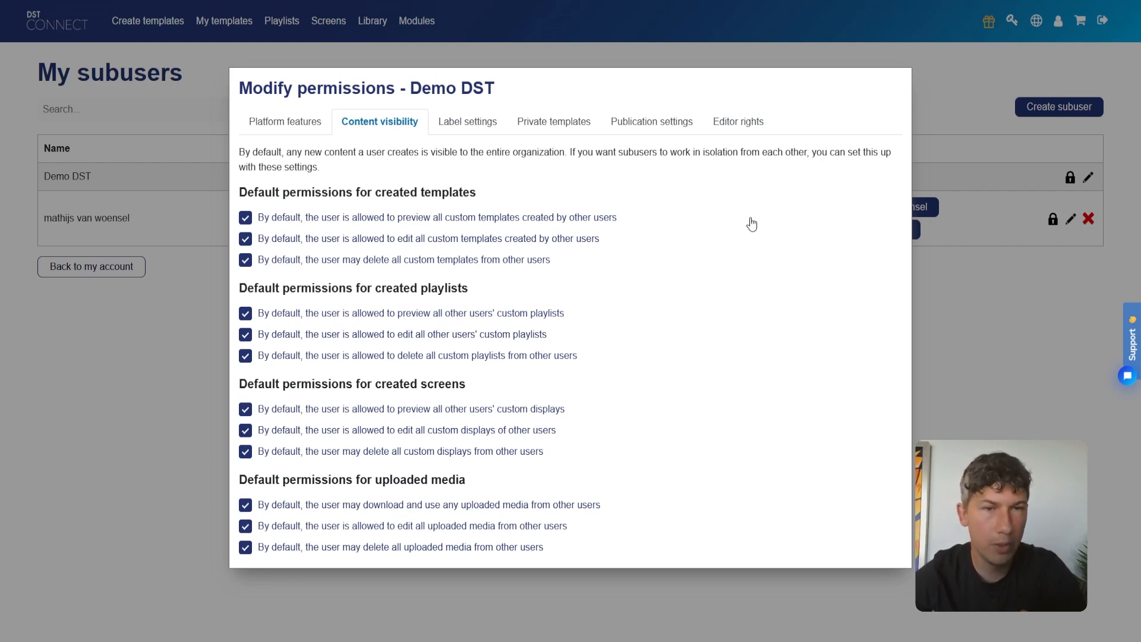
click(489, 130)
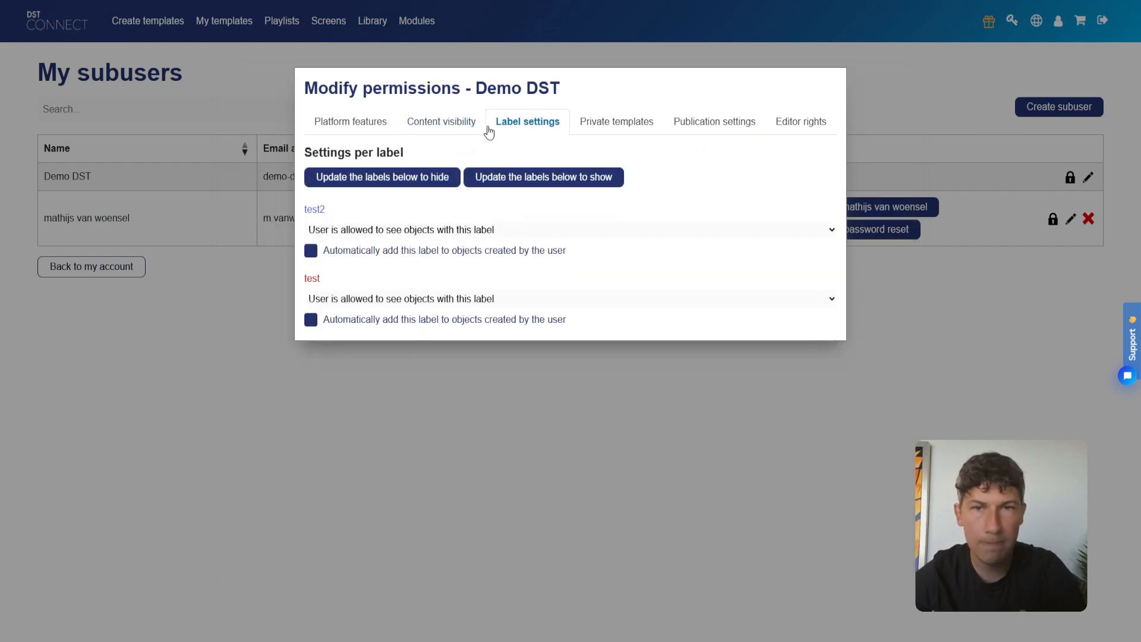
click(596, 130)
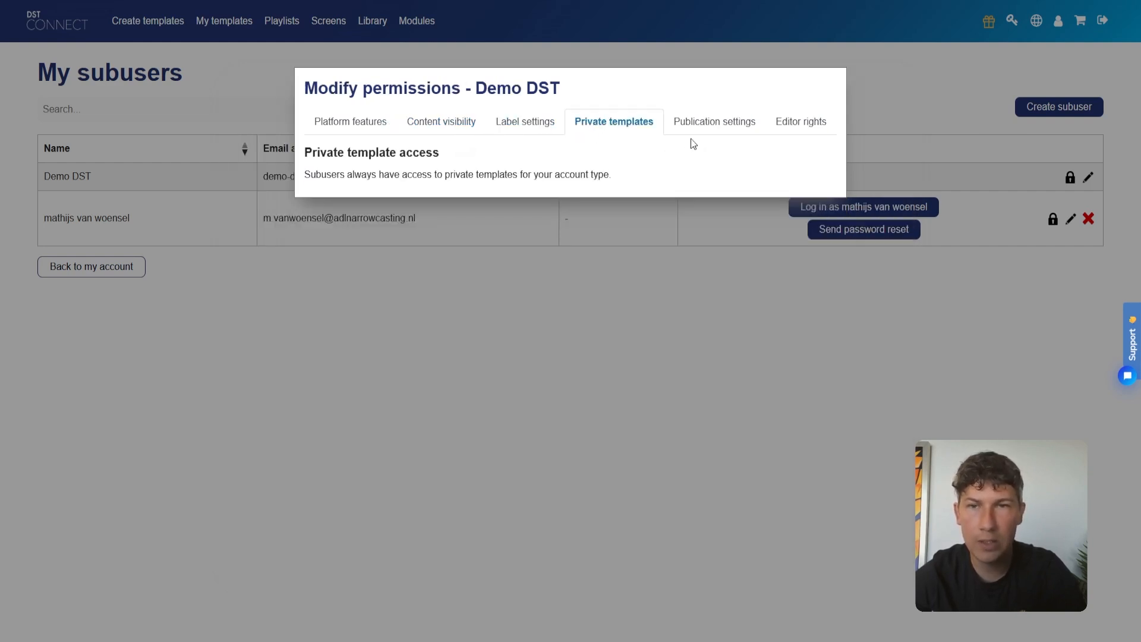
click(705, 132)
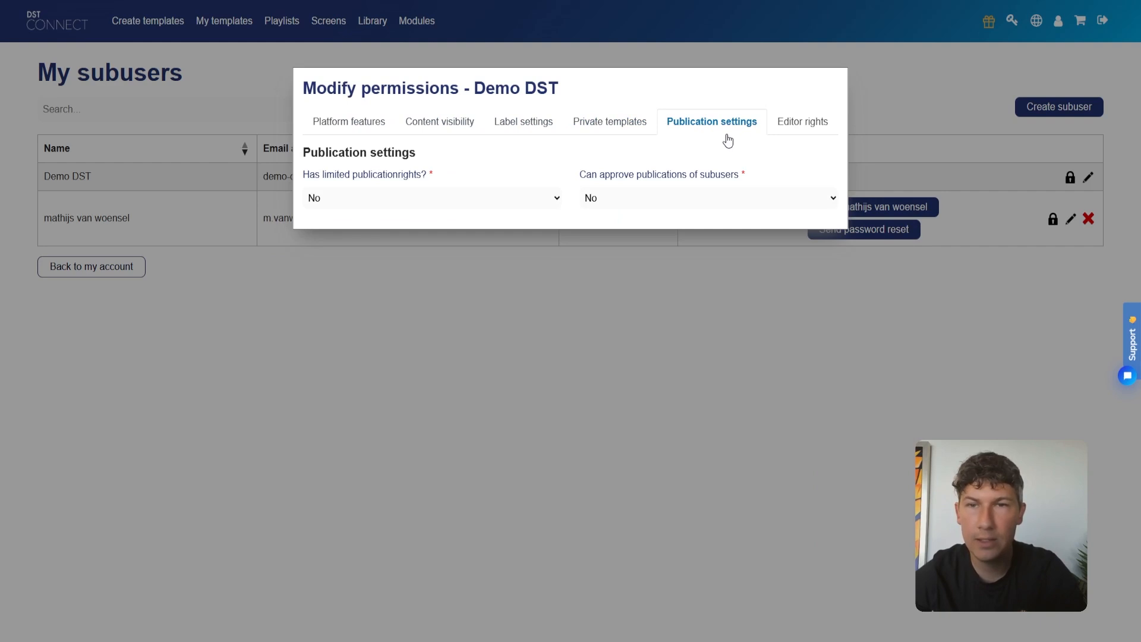
click(787, 127)
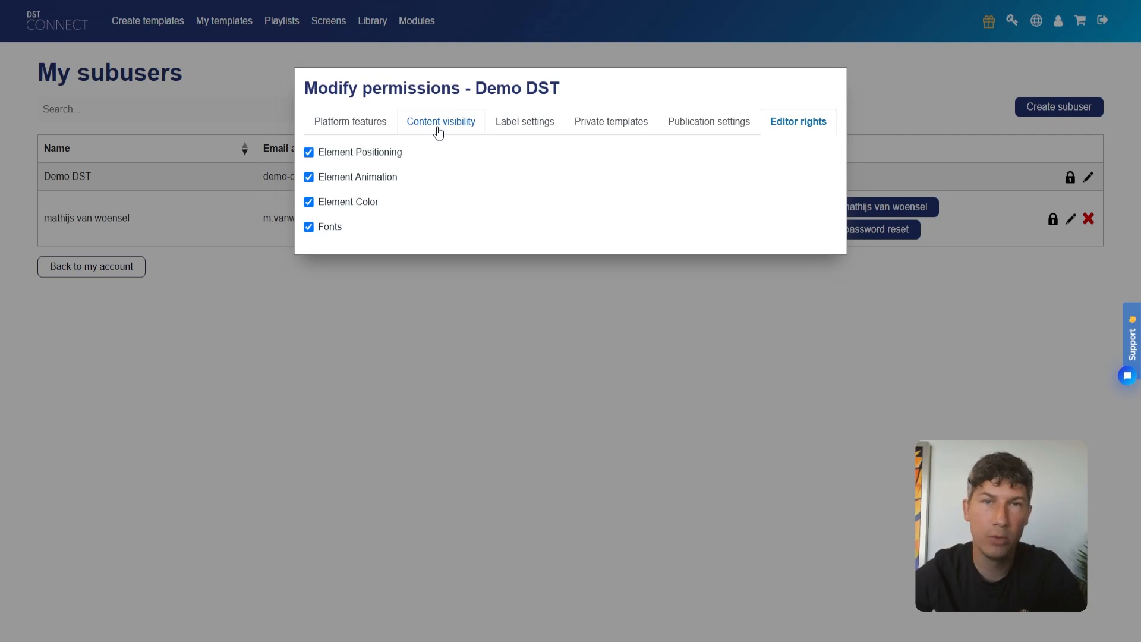
click(630, 309)
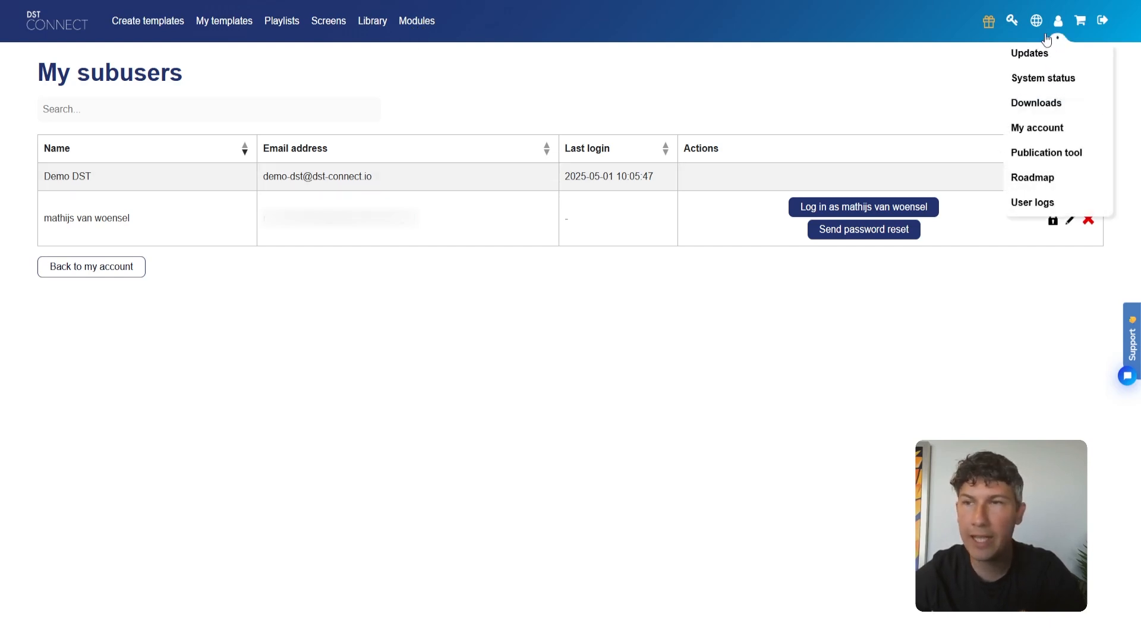
Reveal the list of available interface languages.
mouse_move(1038, 25)
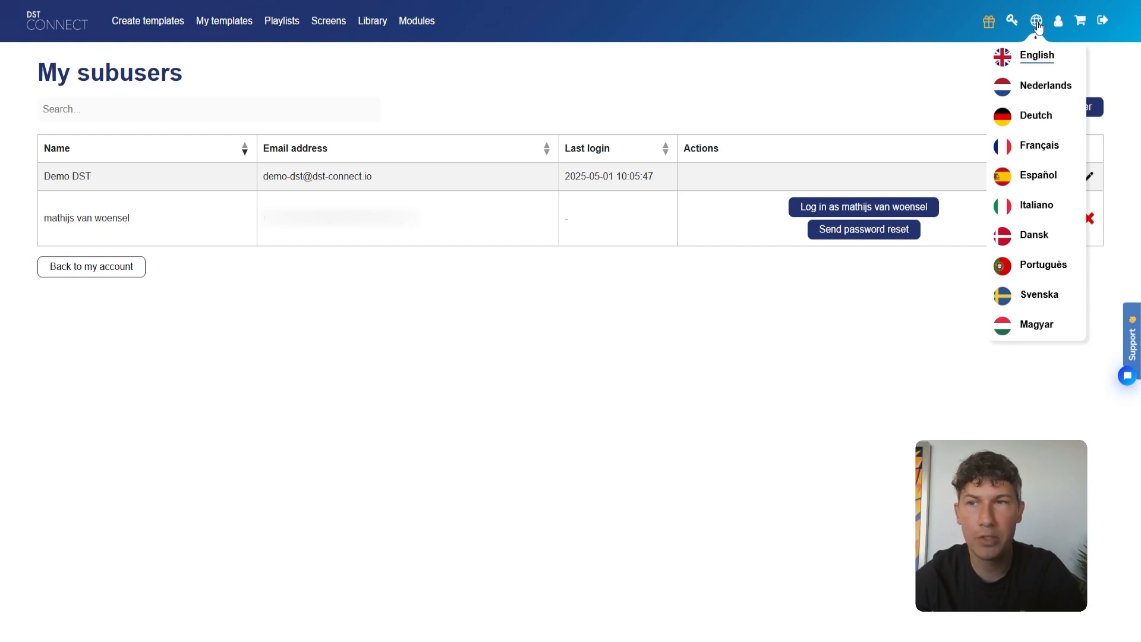